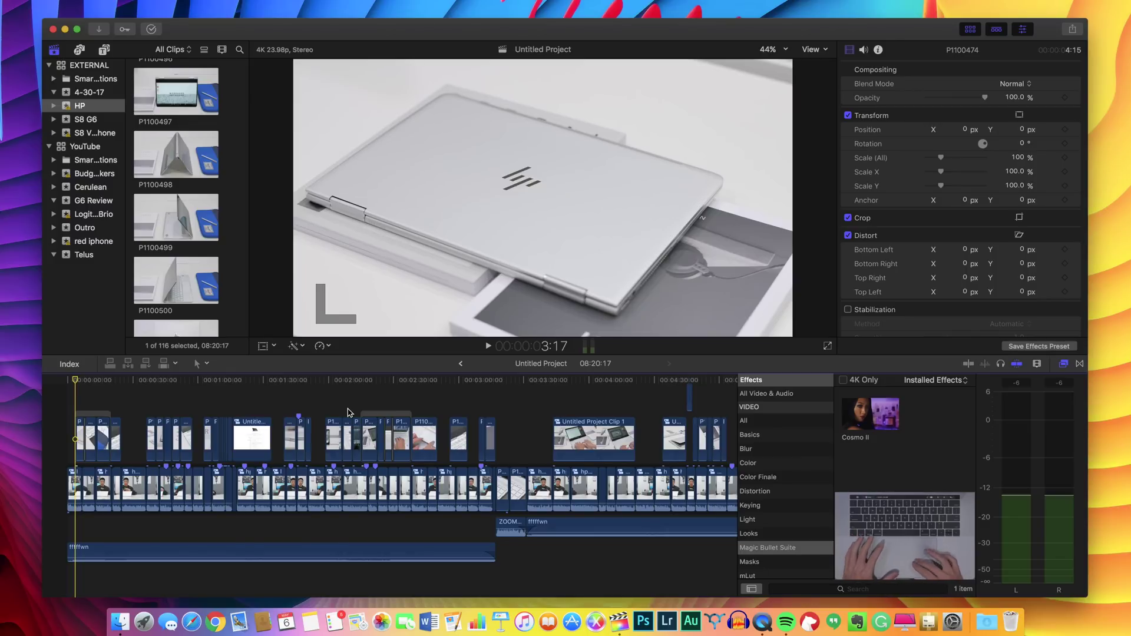
Move the playhead to clip P1100478 at 00:02:30:06 in the HP review timeline
{"action": "left_click", "coordinate": [392, 396]}
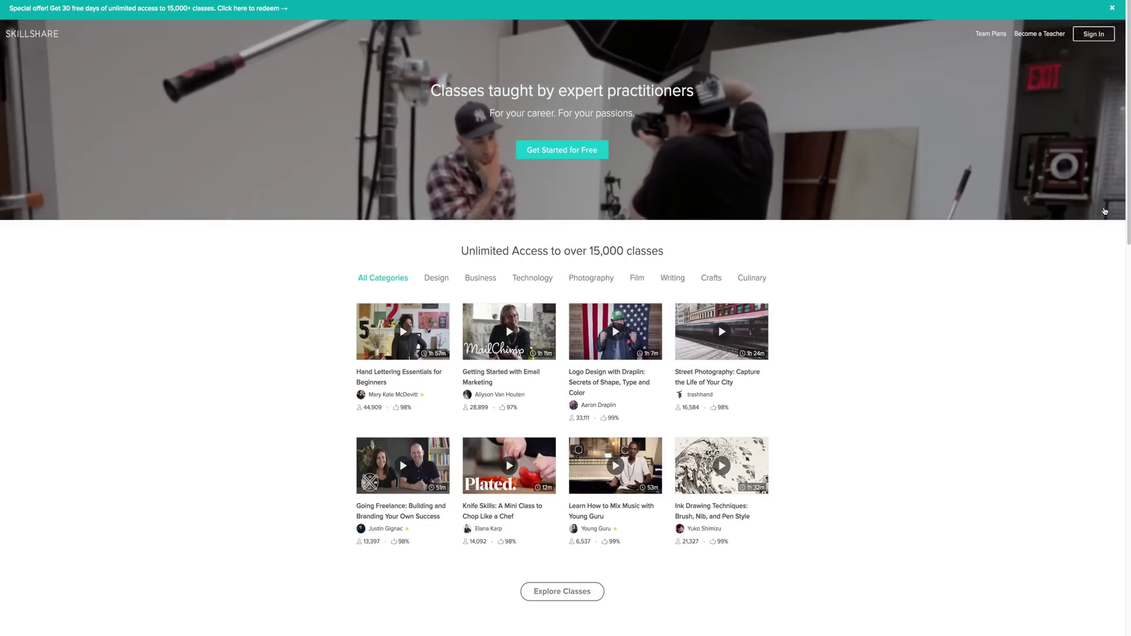
Browse the Design, Business, Technology, Photography, Film, Writing, Crafts and Culinary class categories
{"action": "left_click", "coordinate": [436, 279]}
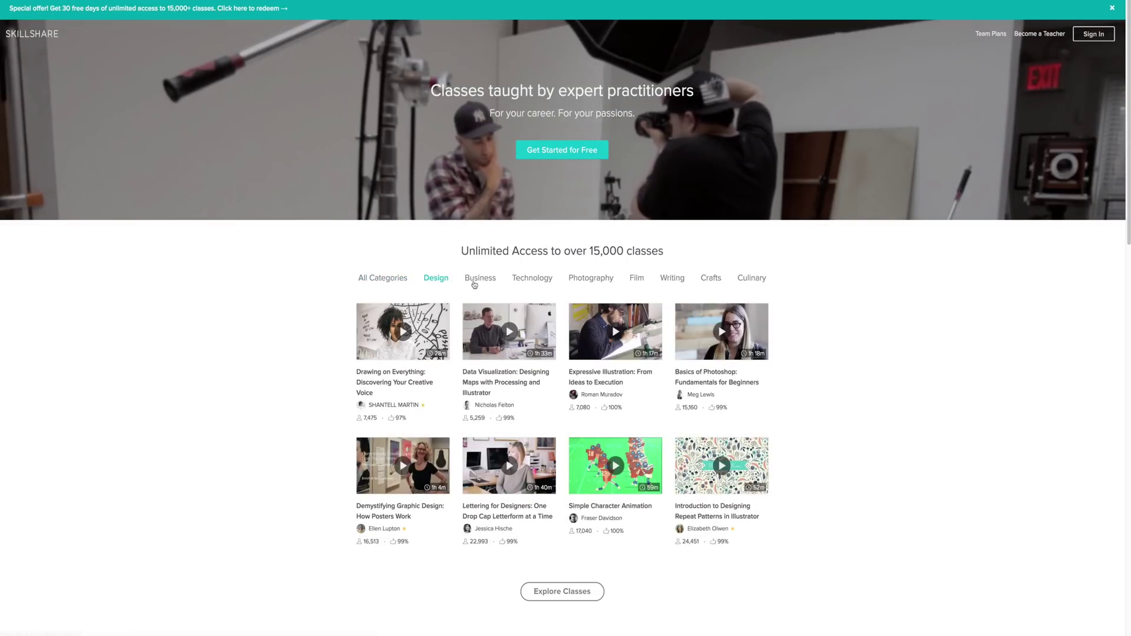
{"action": "left_click", "coordinate": [479, 285]}
{"action": "left_click", "coordinate": [530, 279]}
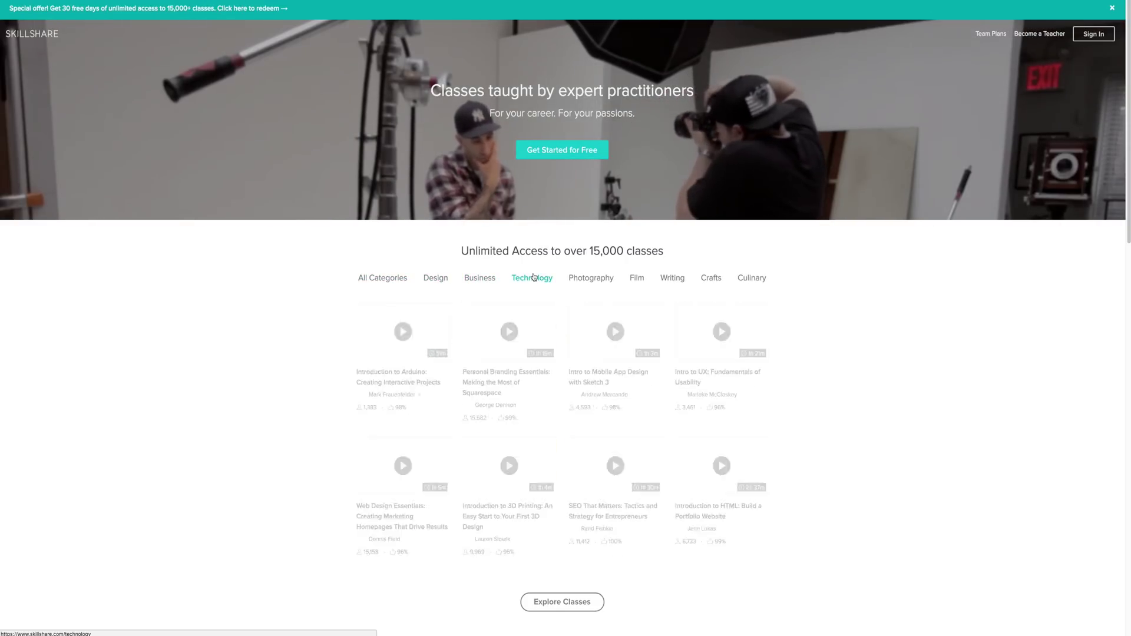
{"action": "left_click", "coordinate": [617, 282]}
{"action": "left_click", "coordinate": [637, 282]}
{"action": "left_click", "coordinate": [670, 281]}
{"action": "left_click", "coordinate": [709, 280]}
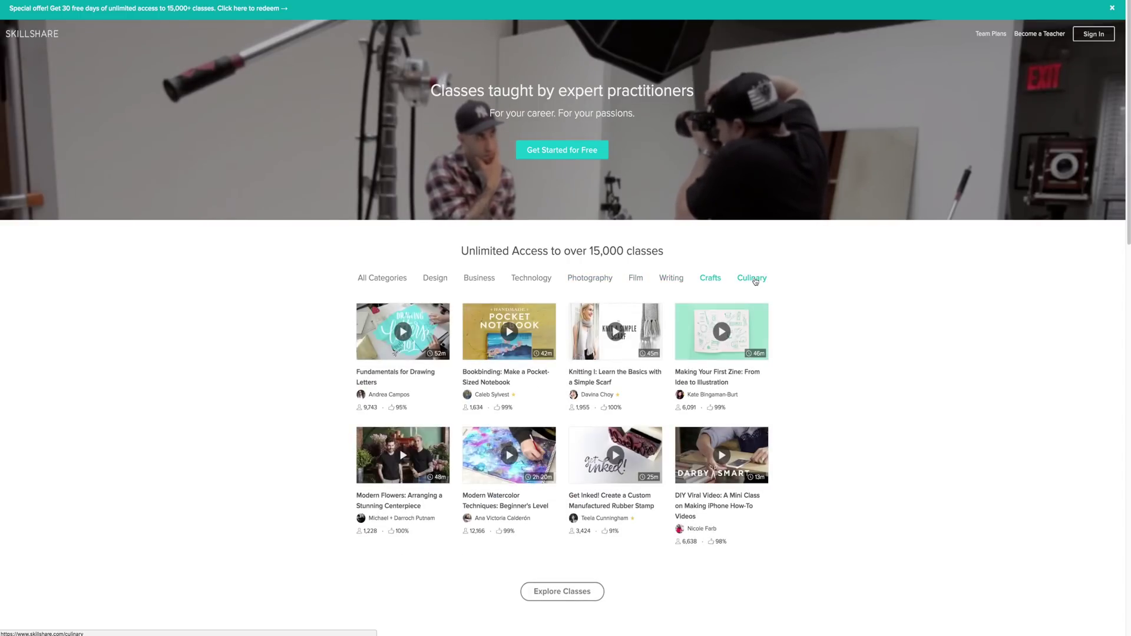
{"action": "left_click", "coordinate": [754, 279]}
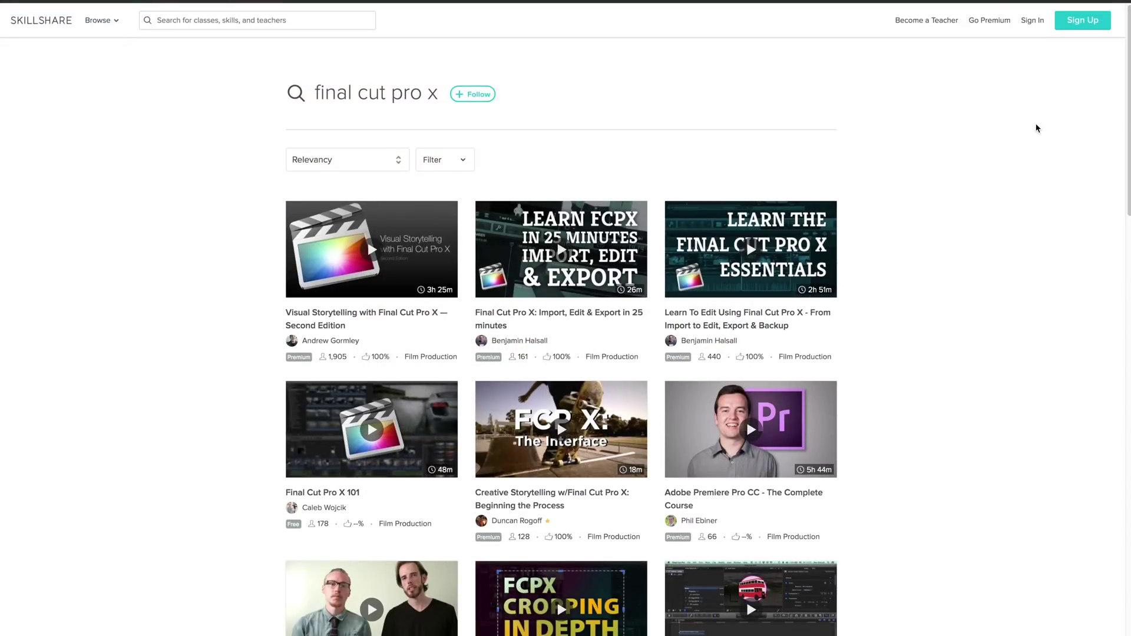
Scroll through the 'final cut pro x' class search results
{"action": "scroll", "coordinate": [1119, 57], "scroll_direction": "down", "scroll_amount": 5}
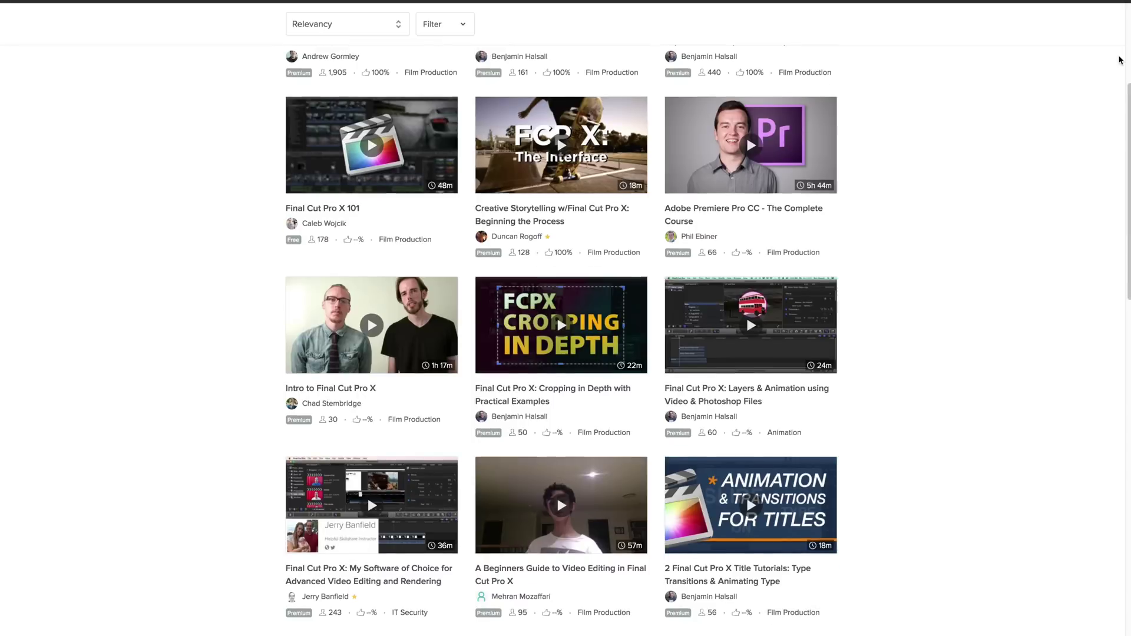
{"action": "scroll", "coordinate": [1119, 58], "scroll_direction": "up", "scroll_amount": 5}
{"action": "scroll", "coordinate": [1119, 59], "scroll_direction": "down", "scroll_amount": 7}
{"action": "scroll", "coordinate": [1119, 59], "scroll_direction": "down", "scroll_amount": 10}
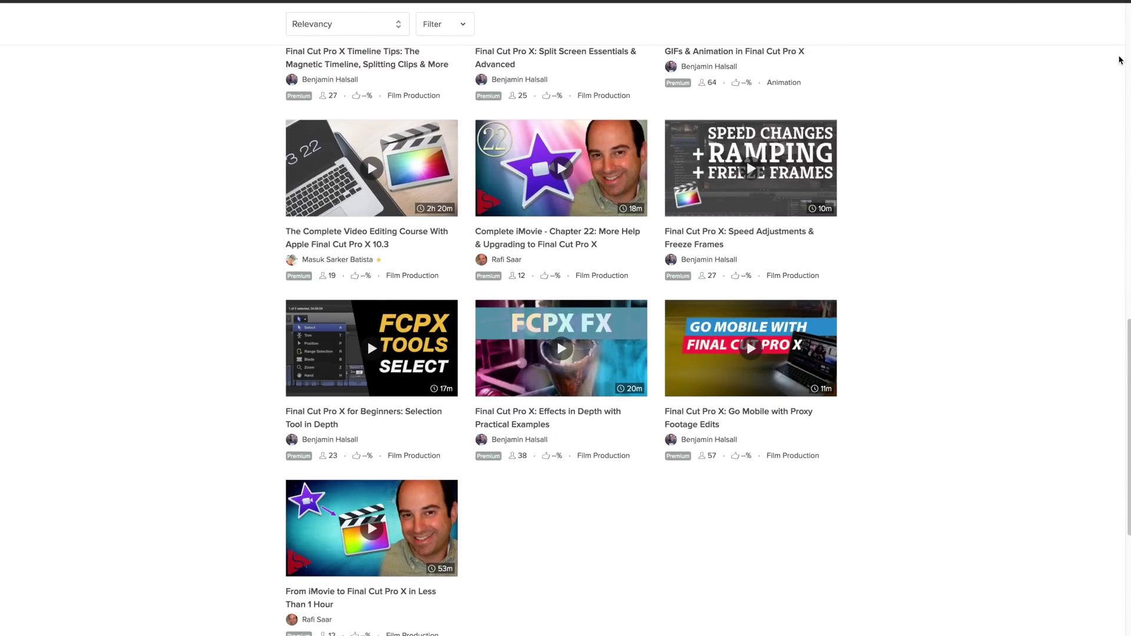
{"action": "scroll", "coordinate": [1119, 58], "scroll_direction": "up", "scroll_amount": 17}
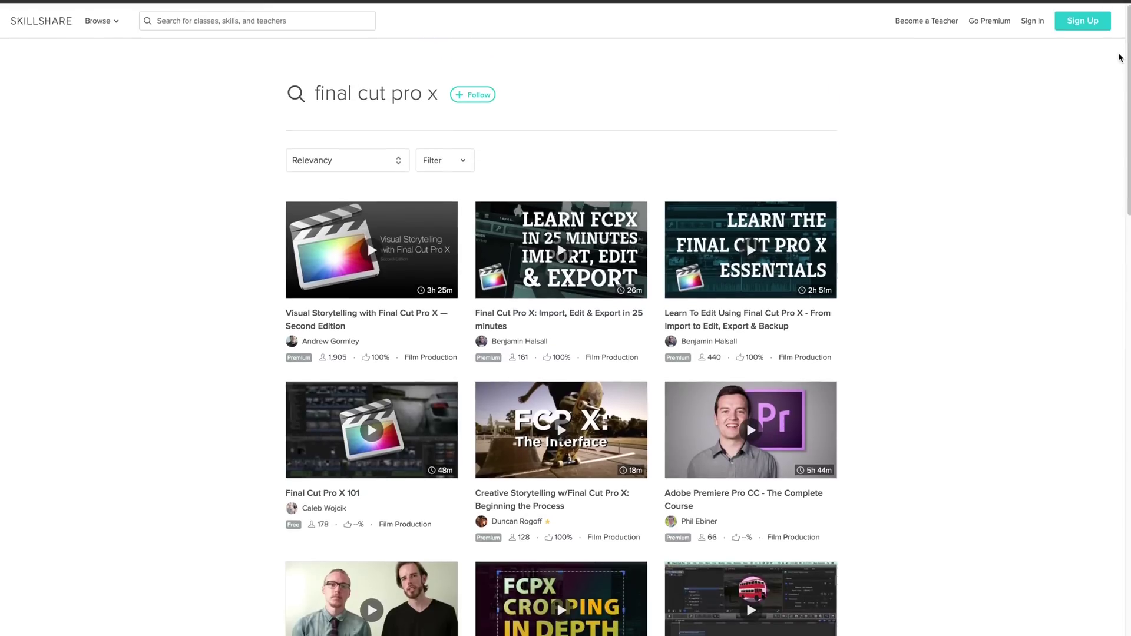
{"action": "scroll", "coordinate": [1119, 57], "scroll_direction": "down", "scroll_amount": 5}
{"action": "scroll", "coordinate": [1118, 57], "scroll_direction": "down", "scroll_amount": 6}
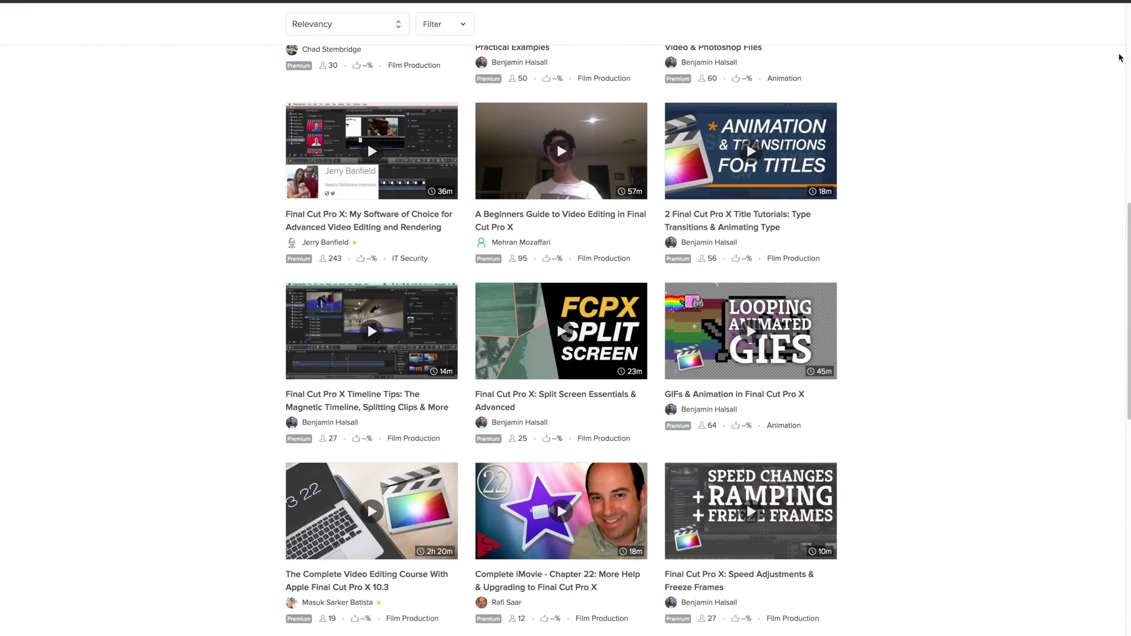
{"action": "scroll", "coordinate": [1119, 57], "scroll_direction": "down", "scroll_amount": 6}
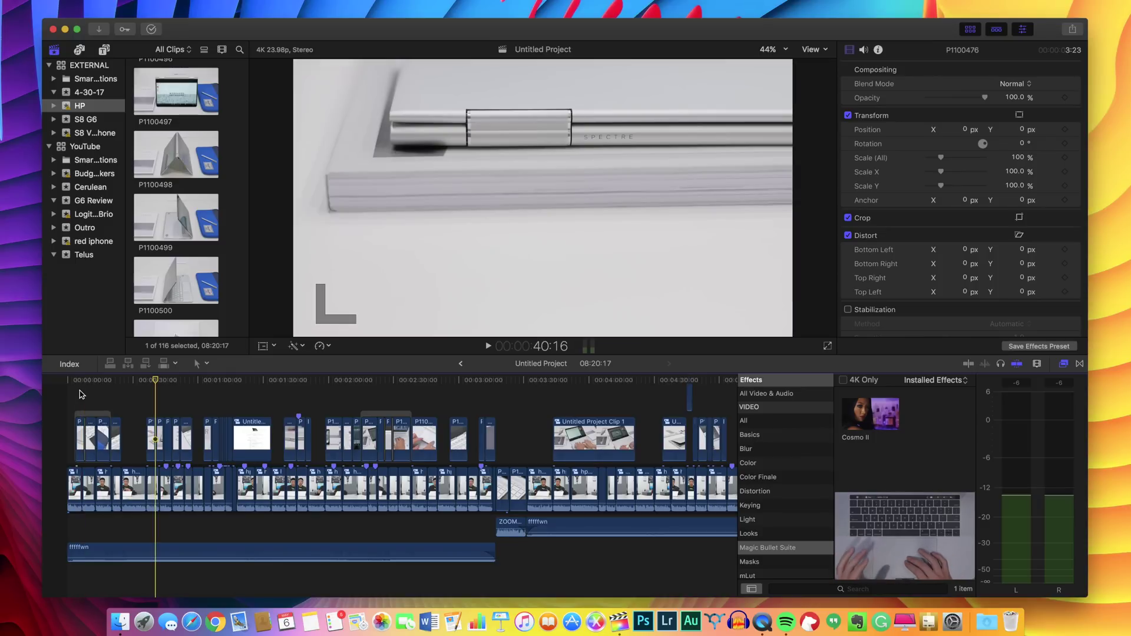
Jump to clip P1100454 and the hp compound clip, then play the edit from about 00:00:03:17
{"action": "left_click", "coordinate": [112, 400]}
{"action": "left_click", "coordinate": [132, 385]}
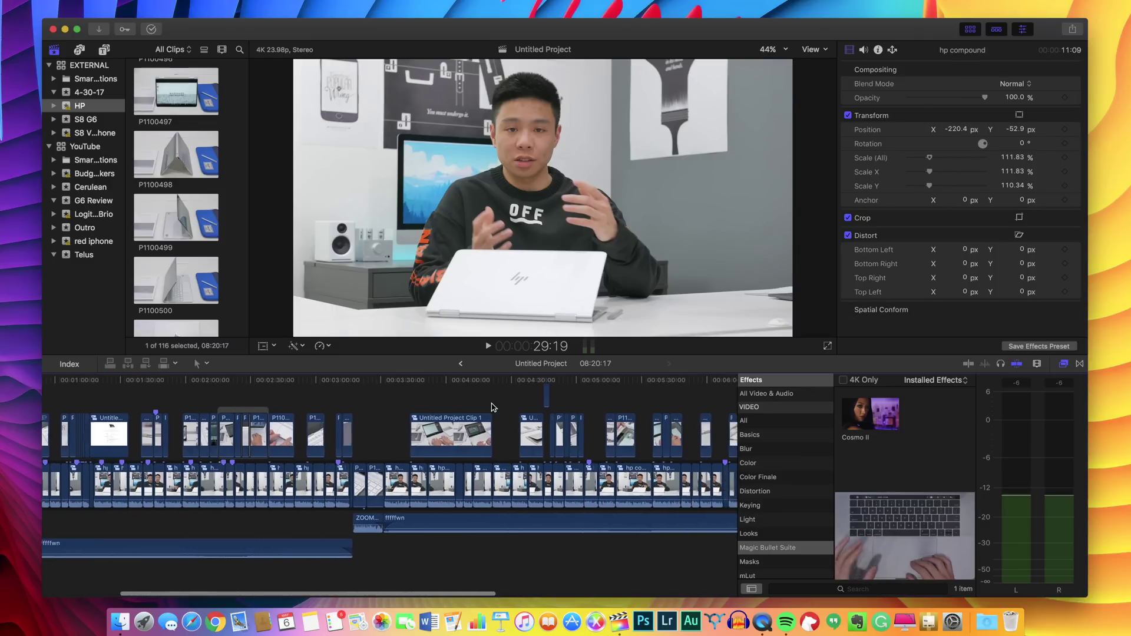
{"action": "left_click", "coordinate": [77, 401]}
{"action": "key", "text": "space"}
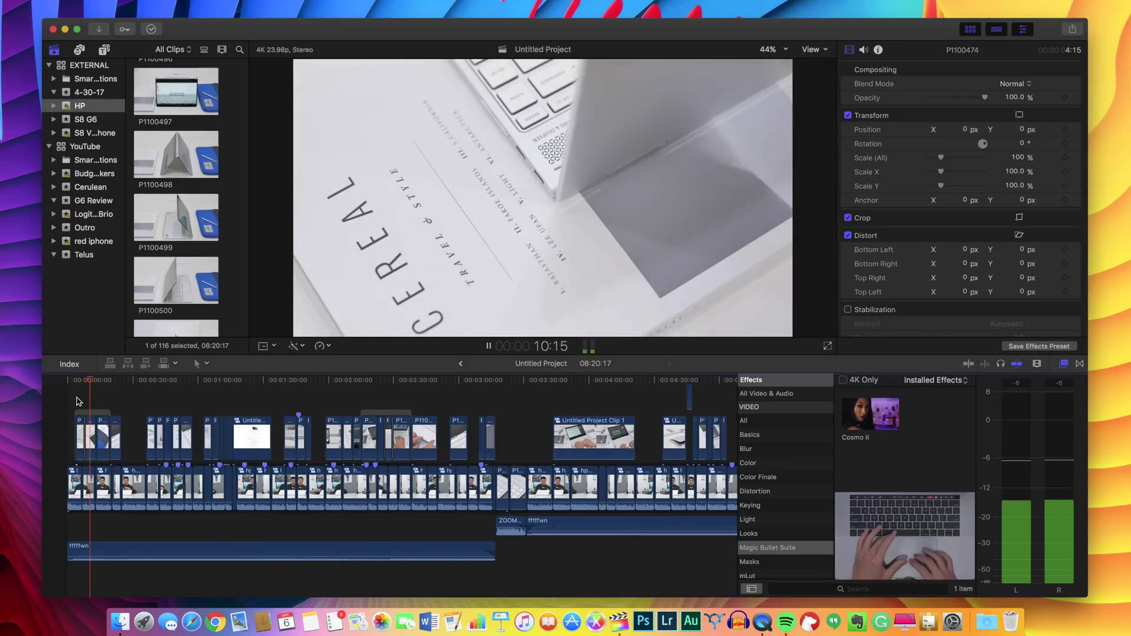
{"action": "key", "text": "space"}
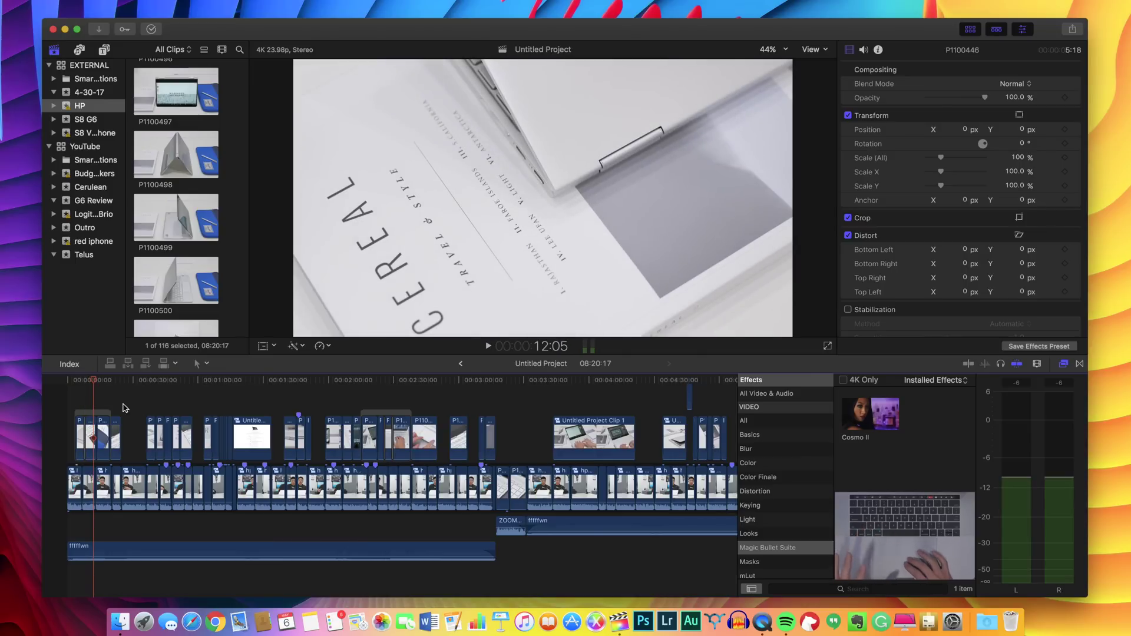
{"action": "left_click", "coordinate": [76, 401]}
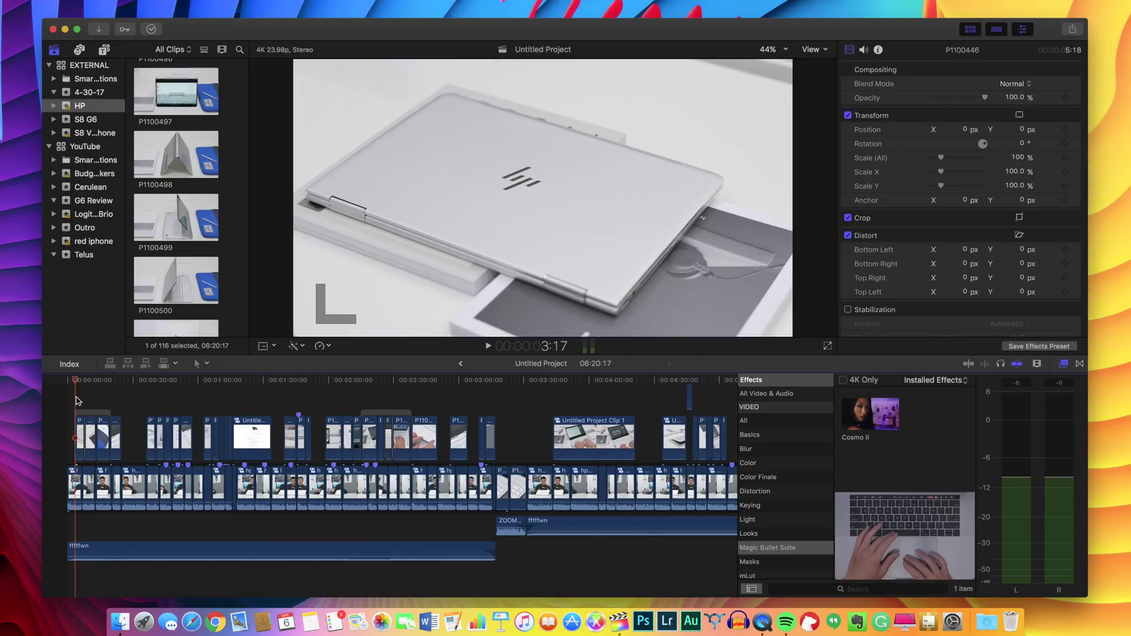
{"action": "key", "text": "space"}
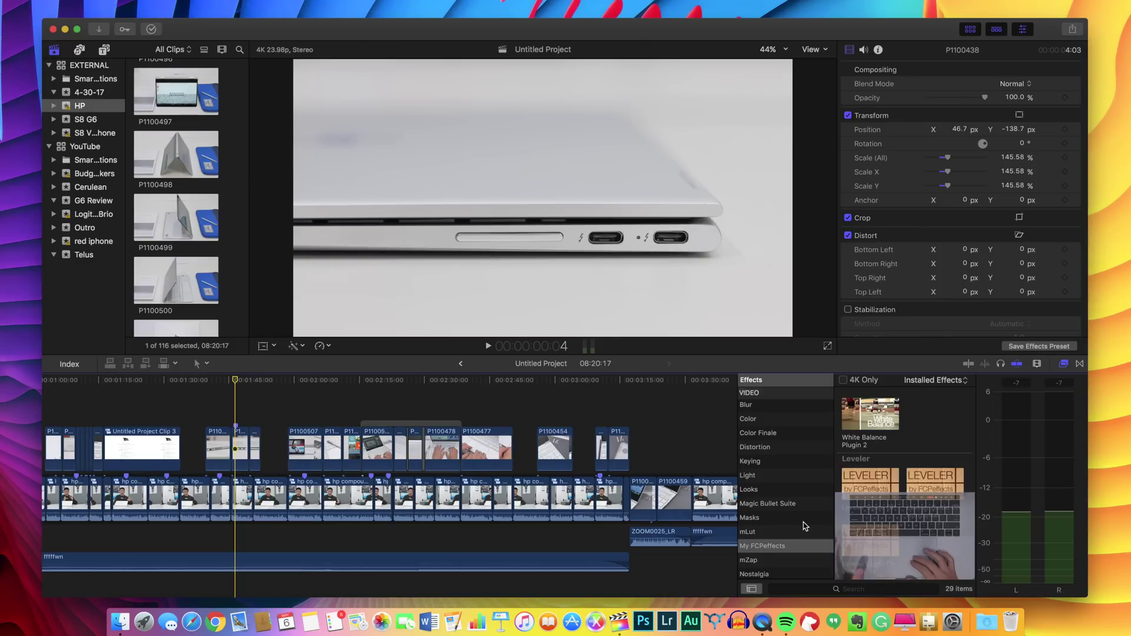
Try rotating the laptop clip to 8.5° with on-screen transform controls, then undo back to 0°
{"action": "scroll", "coordinate": [908, 487], "scroll_direction": "down", "scroll_amount": 5}
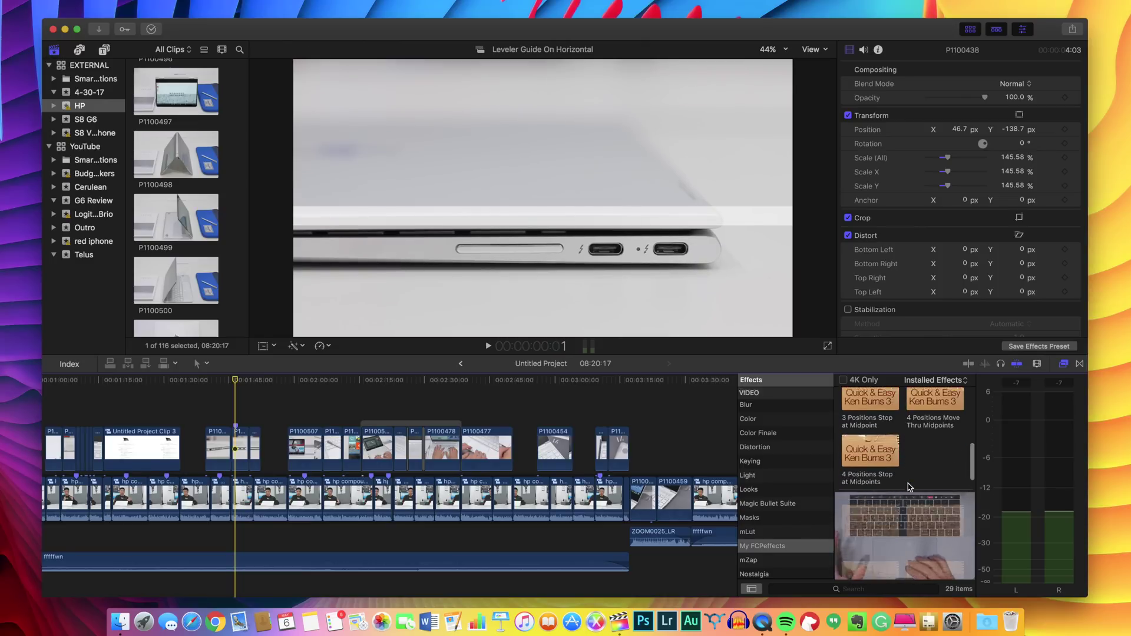
{"action": "scroll", "coordinate": [909, 486], "scroll_direction": "up", "scroll_amount": 5}
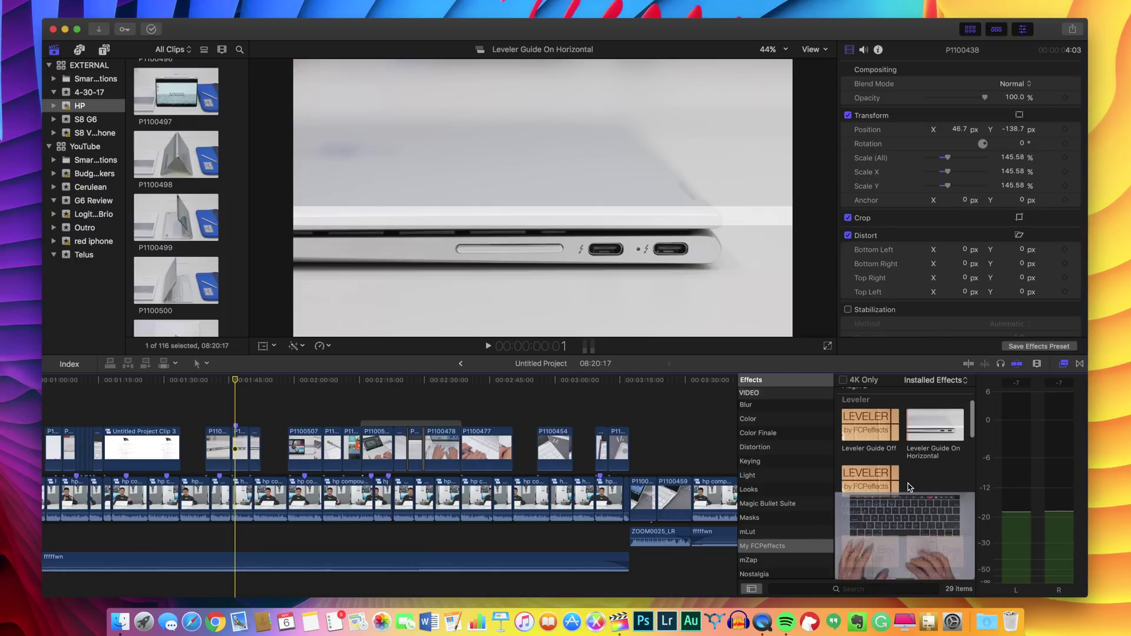
{"action": "left_click", "coordinate": [263, 347]}
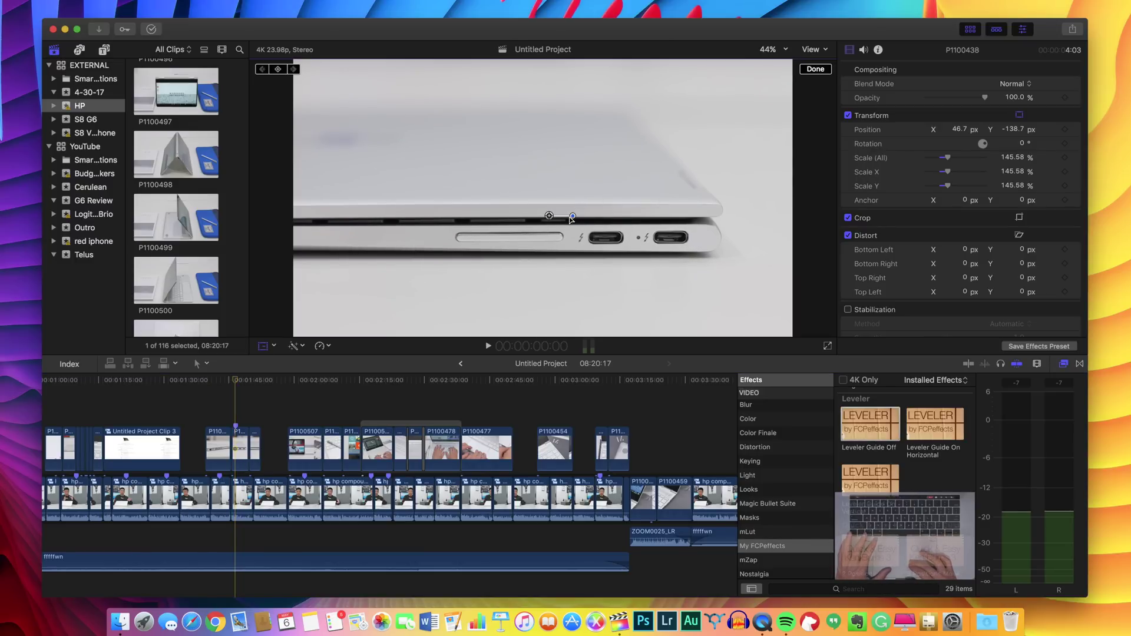
{"action": "left_click_drag", "start_coordinate": [571, 219], "coordinate": [574, 215]}
{"action": "key", "text": "super+z"}
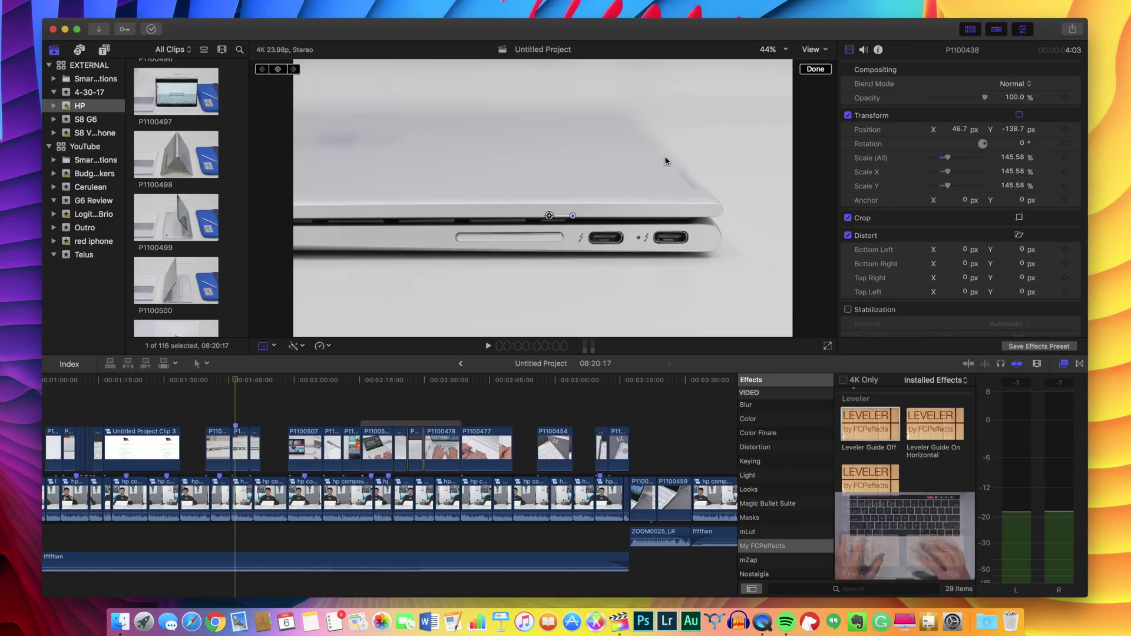
{"action": "left_click", "coordinate": [815, 69]}
Apply Leveler Guide Off to the laptop clip and level it with the guide line, Fine Tune 2.05
{"action": "left_click_drag", "start_coordinate": [870, 422], "coordinate": [239, 450]}
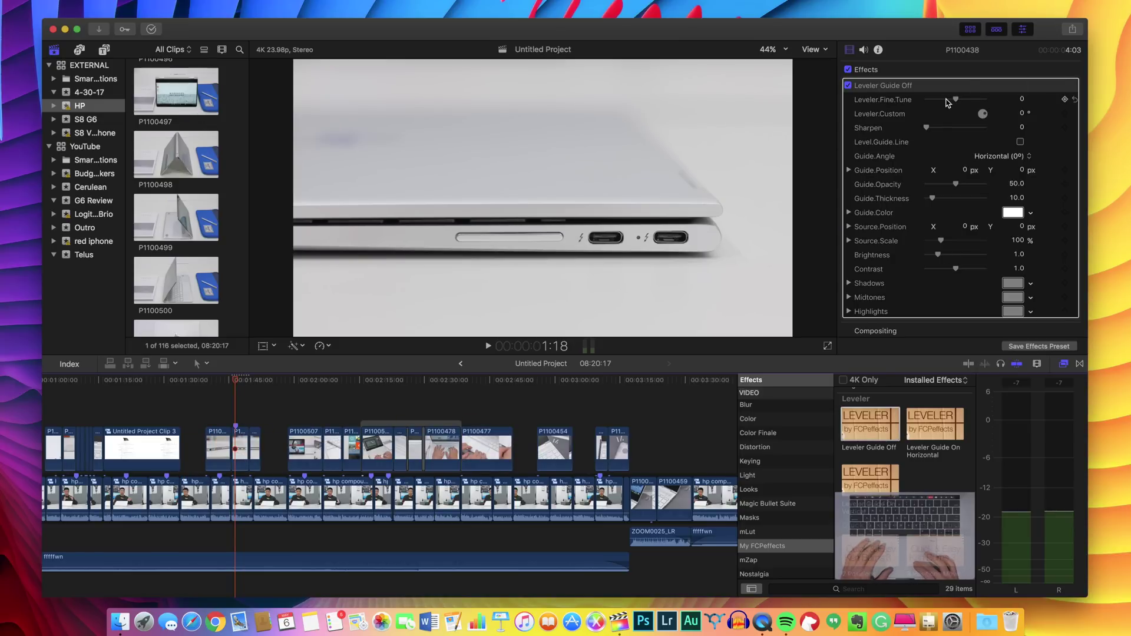
{"action": "left_click_drag", "start_coordinate": [957, 103], "coordinate": [948, 100]}
{"action": "left_click", "coordinate": [1020, 143]}
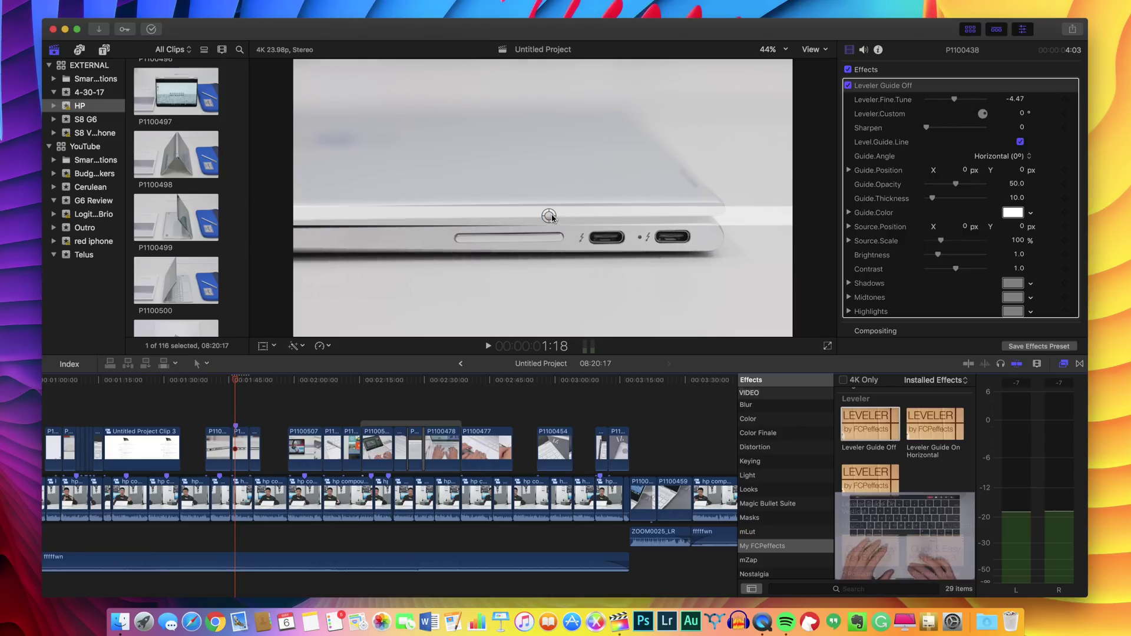
{"action": "left_click_drag", "start_coordinate": [548, 218], "coordinate": [542, 237]}
{"action": "left_click_drag", "start_coordinate": [954, 100], "coordinate": [954, 103]}
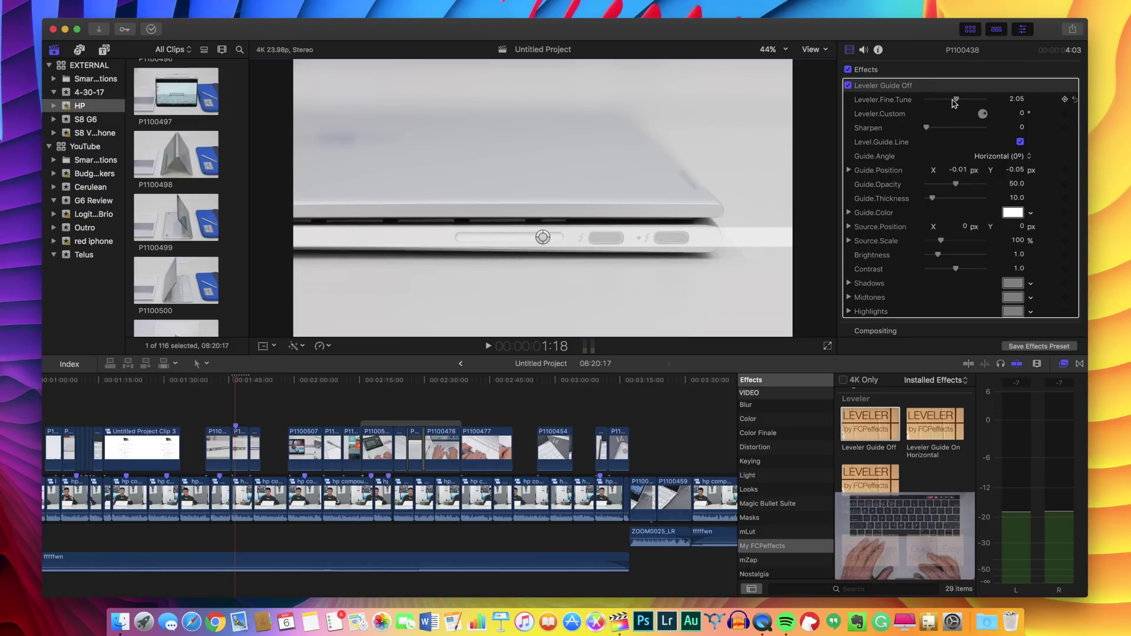
{"action": "left_click", "coordinate": [1020, 142]}
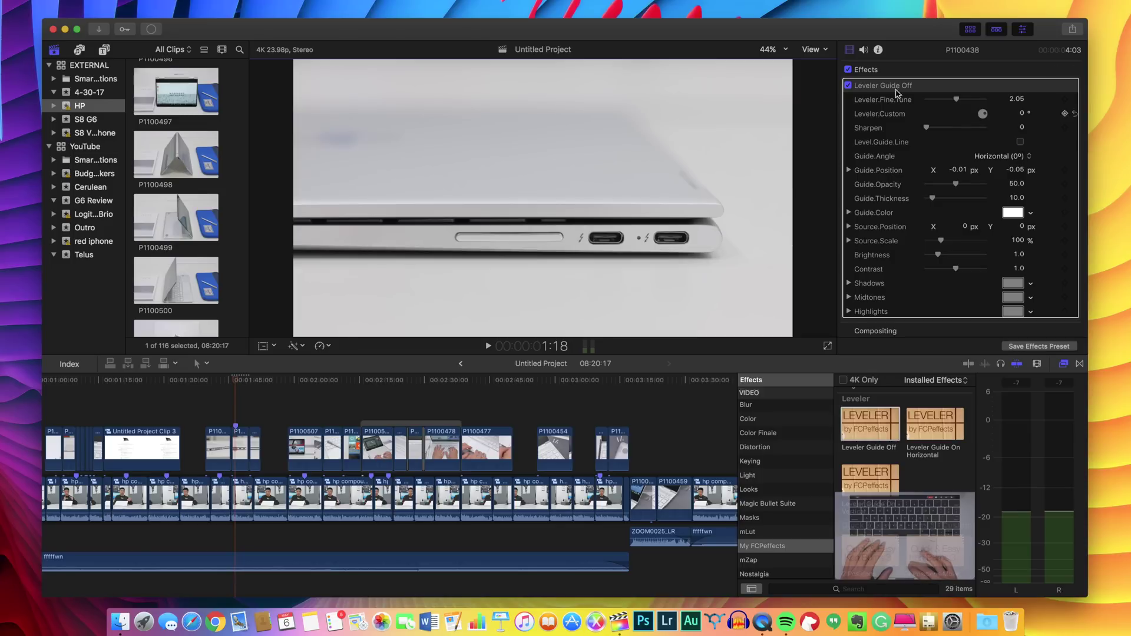
Shrink the viewer to 25% and test Fine Tune at 100 before undoing back to 2.05
{"action": "left_click", "coordinate": [768, 49]}
{"action": "left_click", "coordinate": [772, 85]}
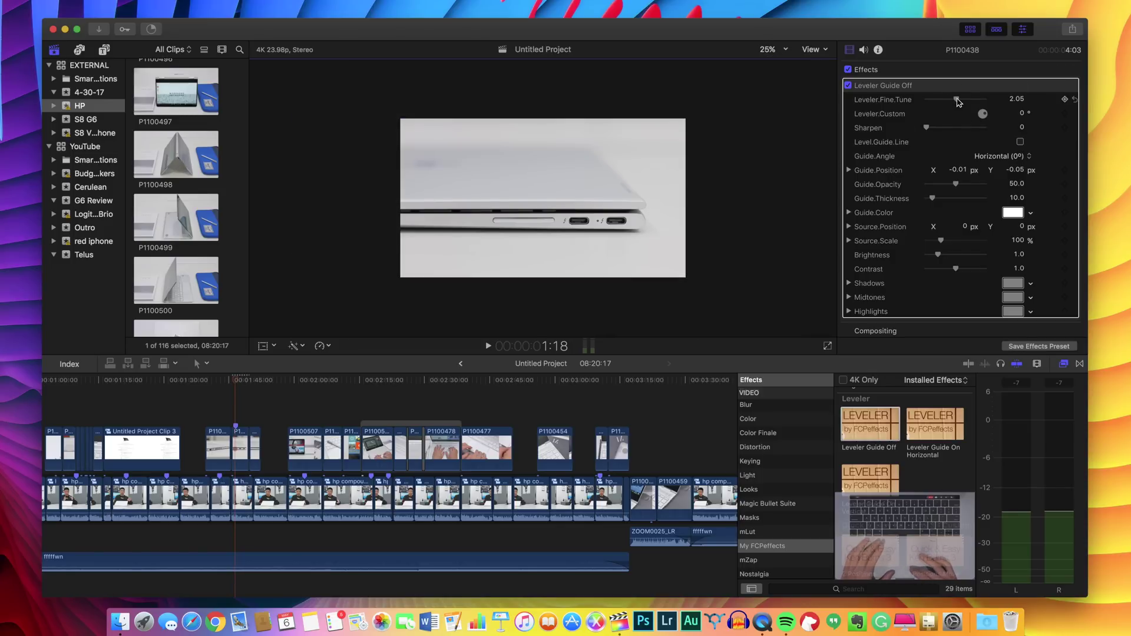
{"action": "left_click_drag", "start_coordinate": [957, 102], "coordinate": [928, 104]}
{"action": "key", "text": "super+z"}
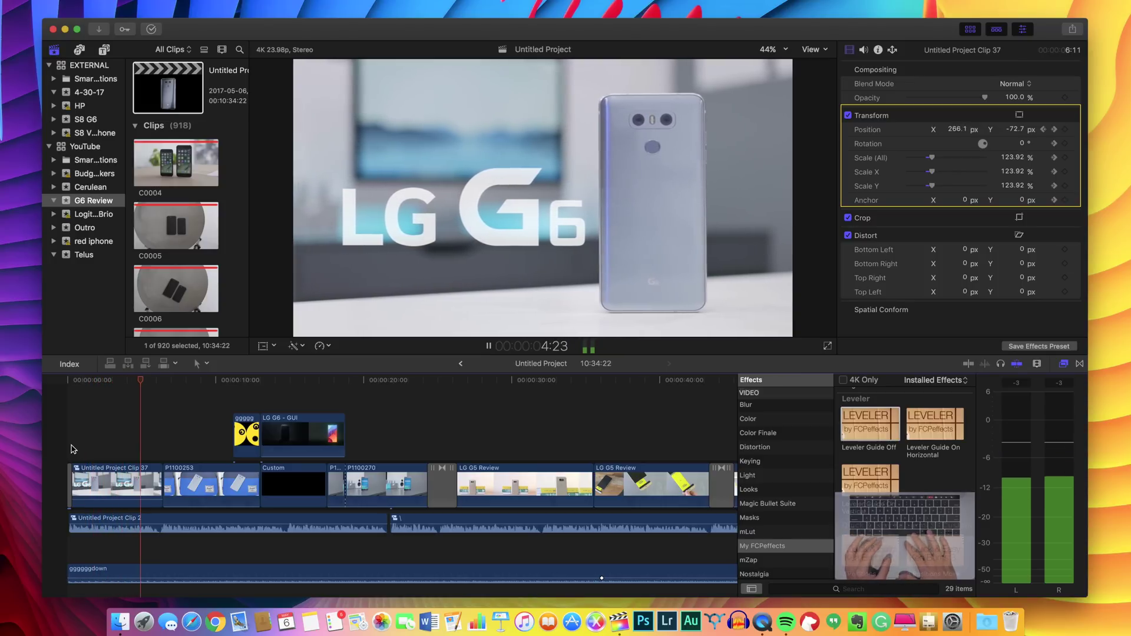
Inside compound clip Untitled Project Clip 37, select the top P1100269 clip and open the Edit menu
{"action": "key", "text": "space"}
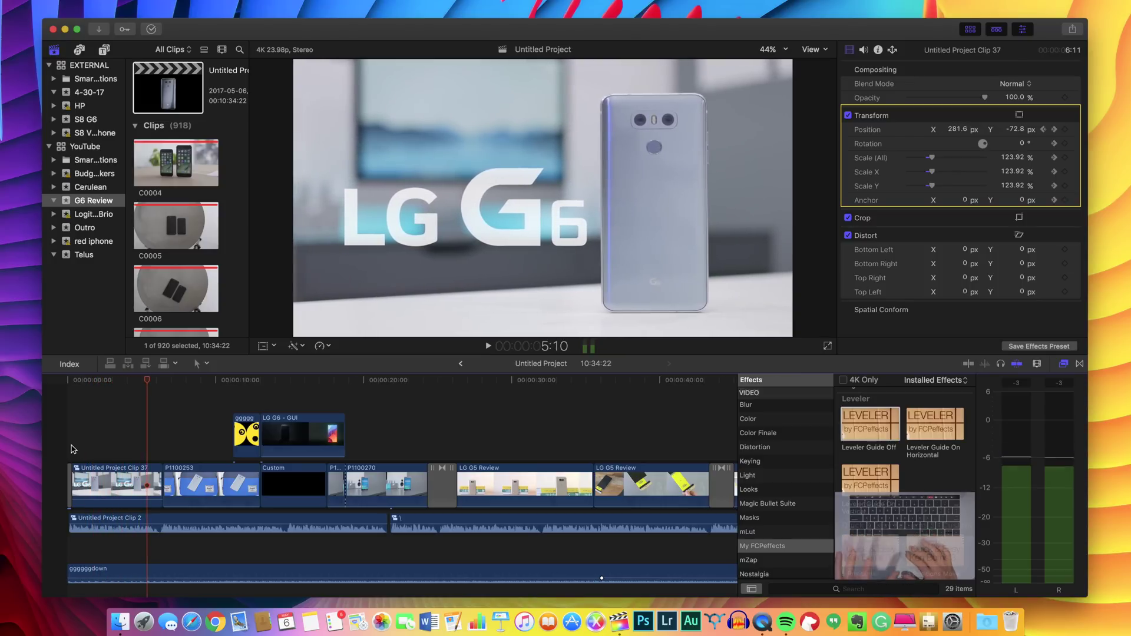
{"action": "double_click", "coordinate": [103, 502]}
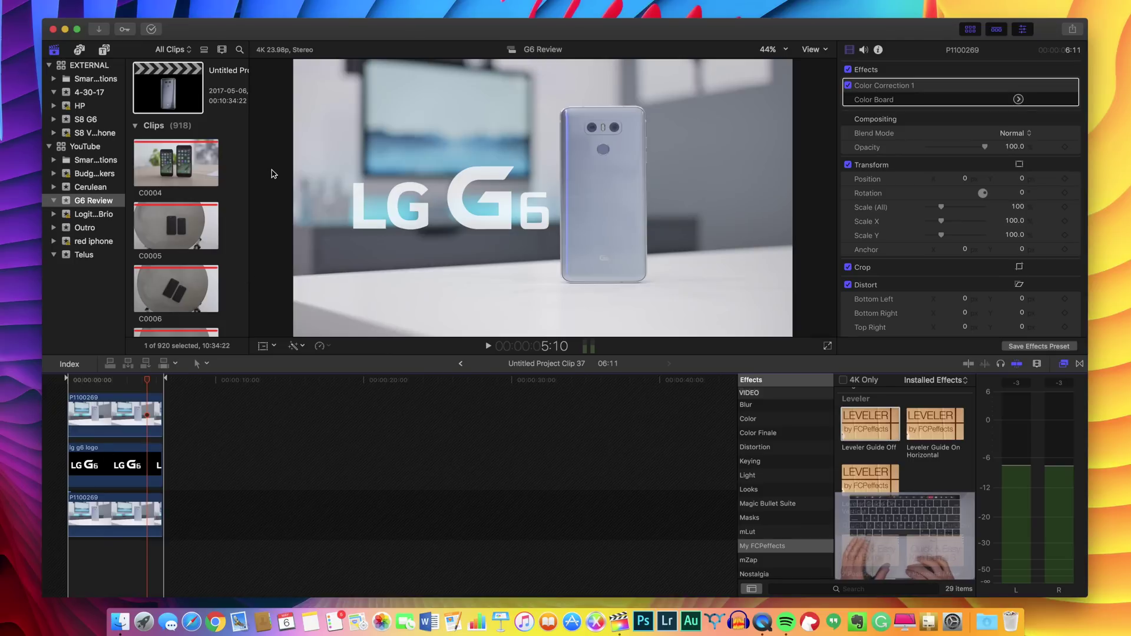
{"action": "left_click", "coordinate": [108, 380]}
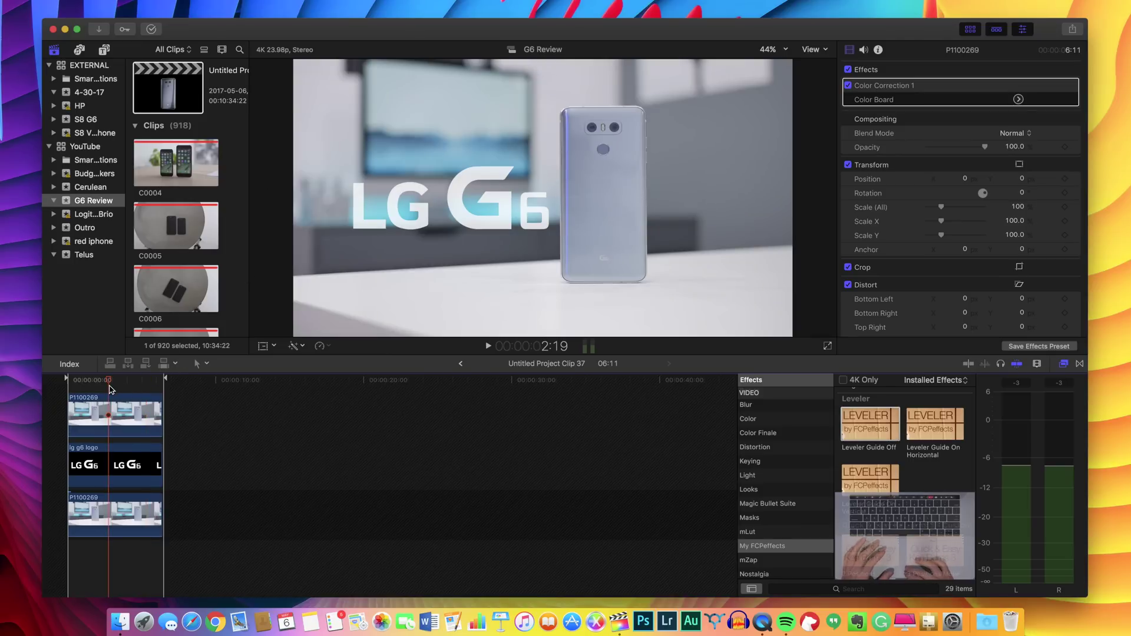
{"action": "left_click", "coordinate": [109, 416]}
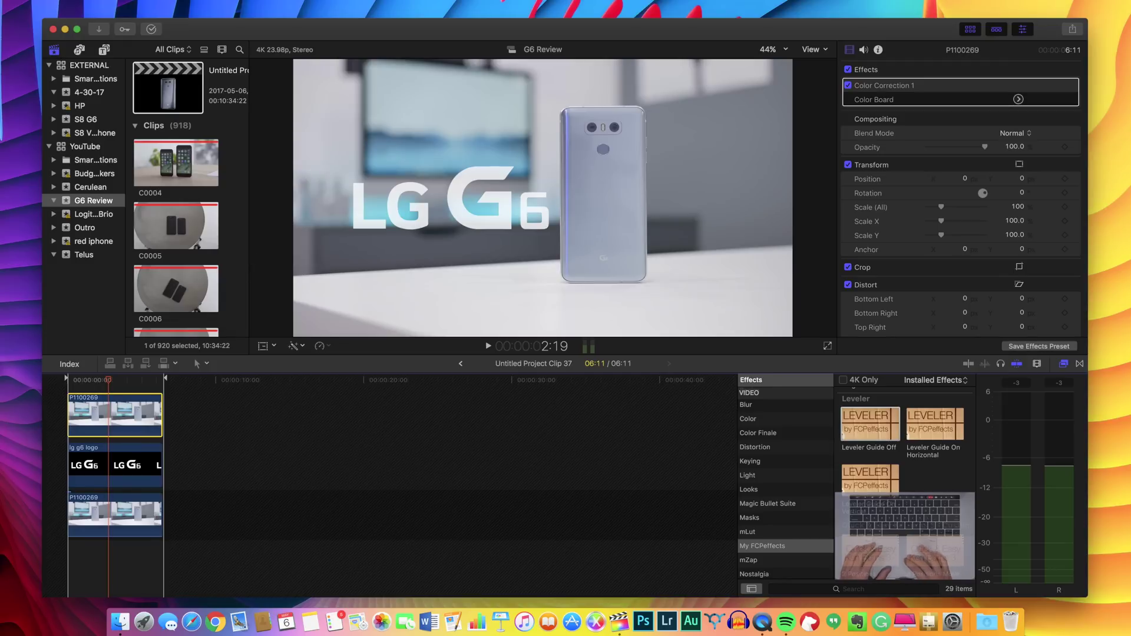
{"action": "left_click", "coordinate": [154, 0]}
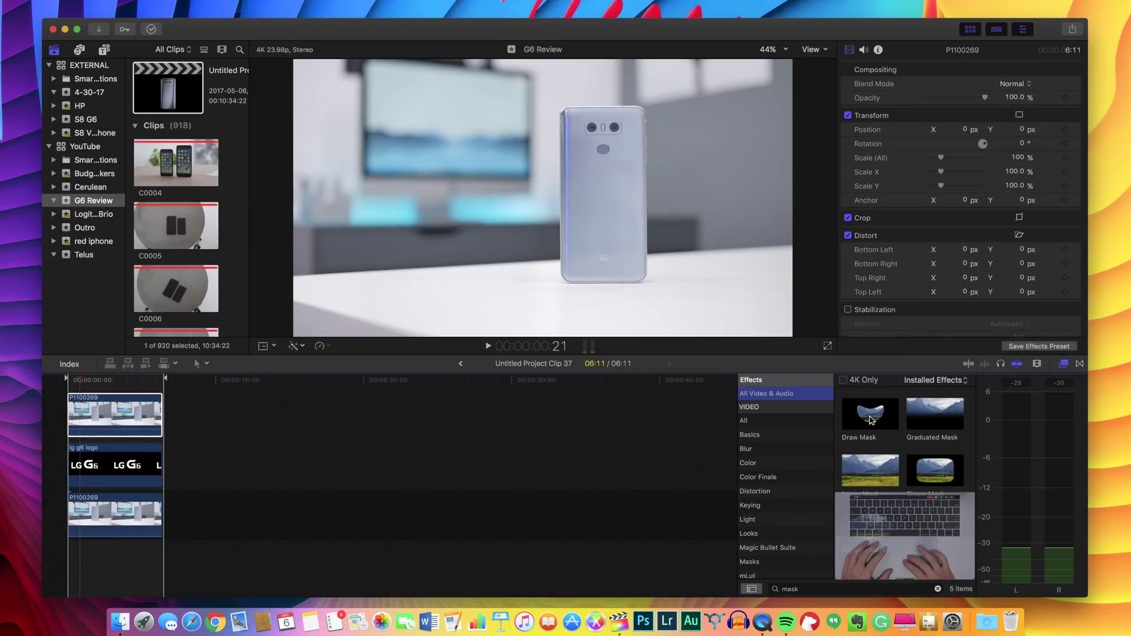
Apply Draw Mask to P1100269 tracing the phone's four corners, then select the lg g6 logo clip
{"action": "left_click", "coordinate": [867, 419]}
{"action": "left_click_drag", "start_coordinate": [867, 420], "coordinate": [135, 413]}
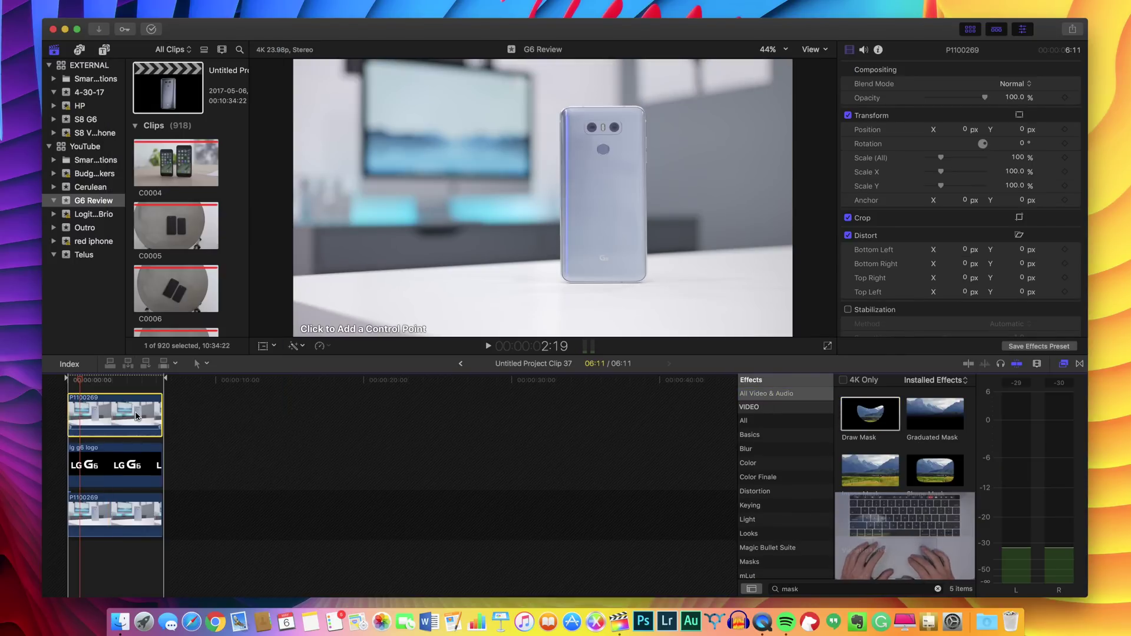
{"action": "left_click", "coordinate": [558, 118]}
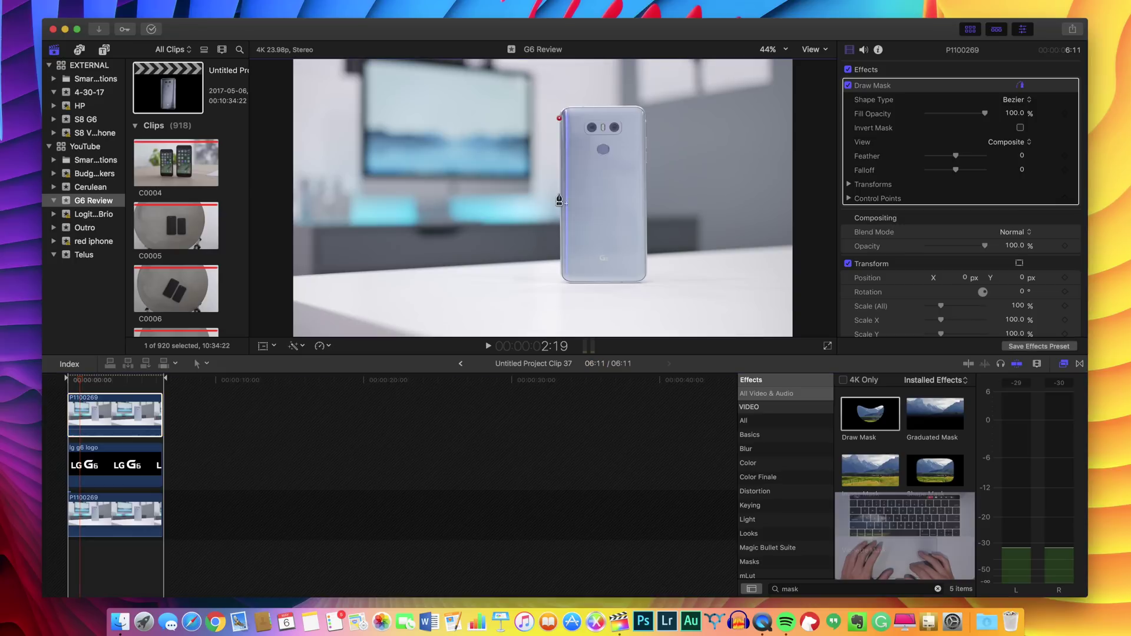
{"action": "left_click", "coordinate": [558, 263]}
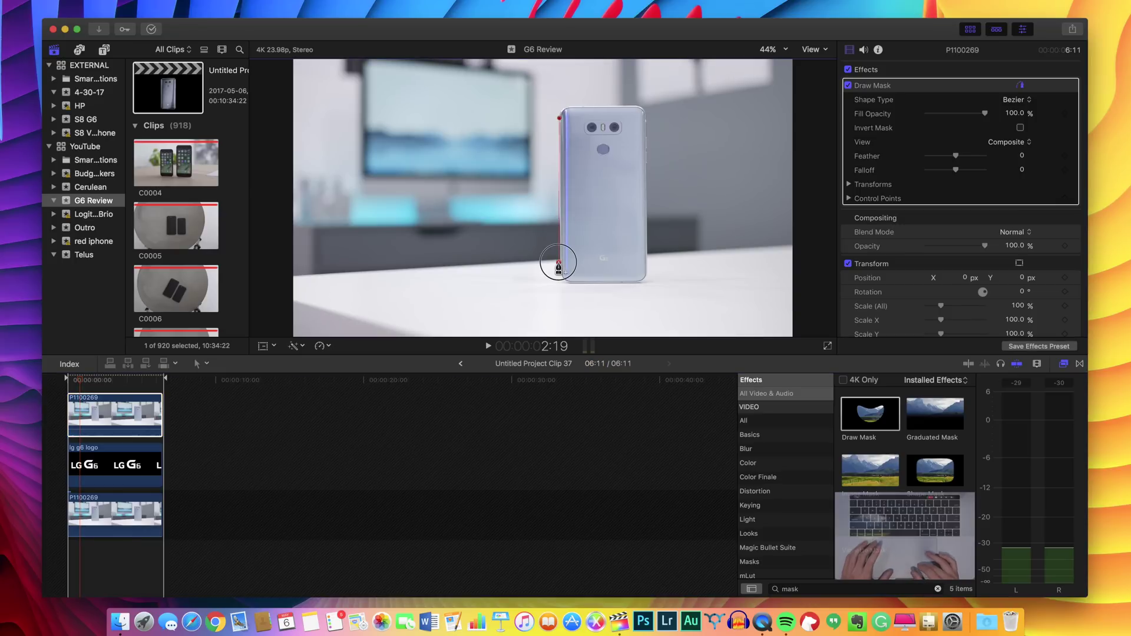
{"action": "left_click", "coordinate": [648, 266]}
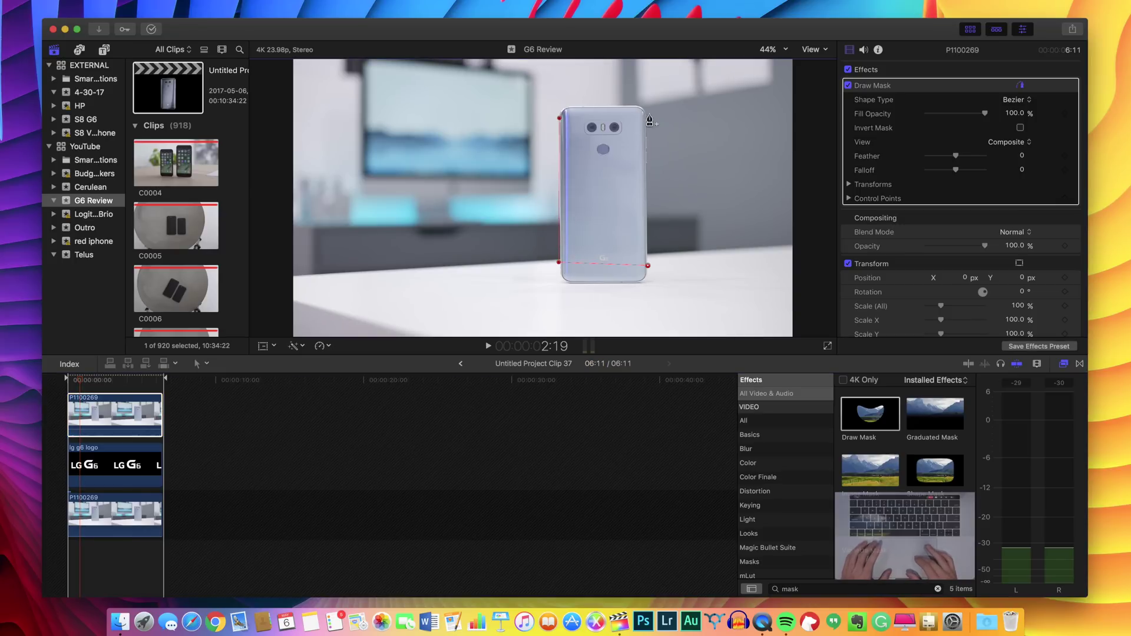
{"action": "left_click", "coordinate": [646, 118]}
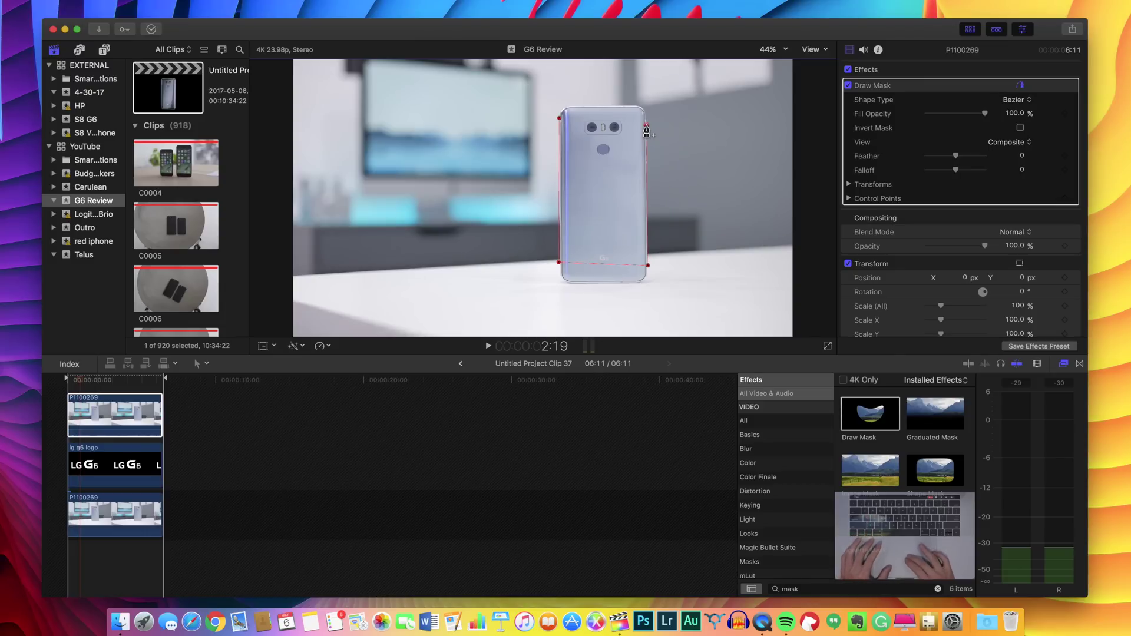
{"action": "left_click", "coordinate": [559, 119]}
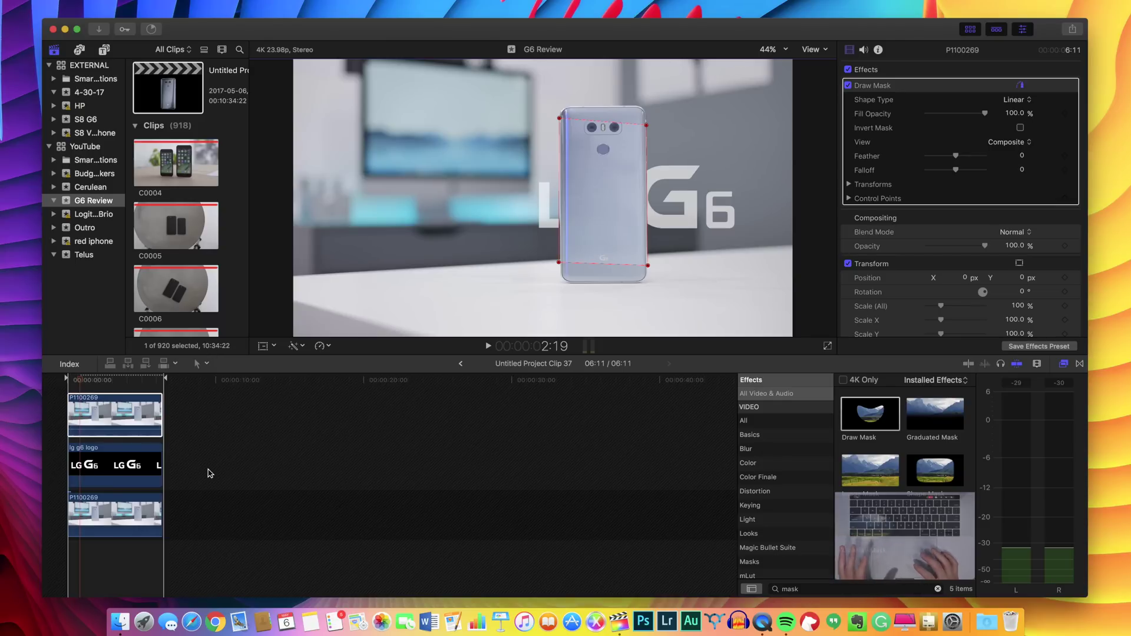
{"action": "left_click", "coordinate": [69, 417]}
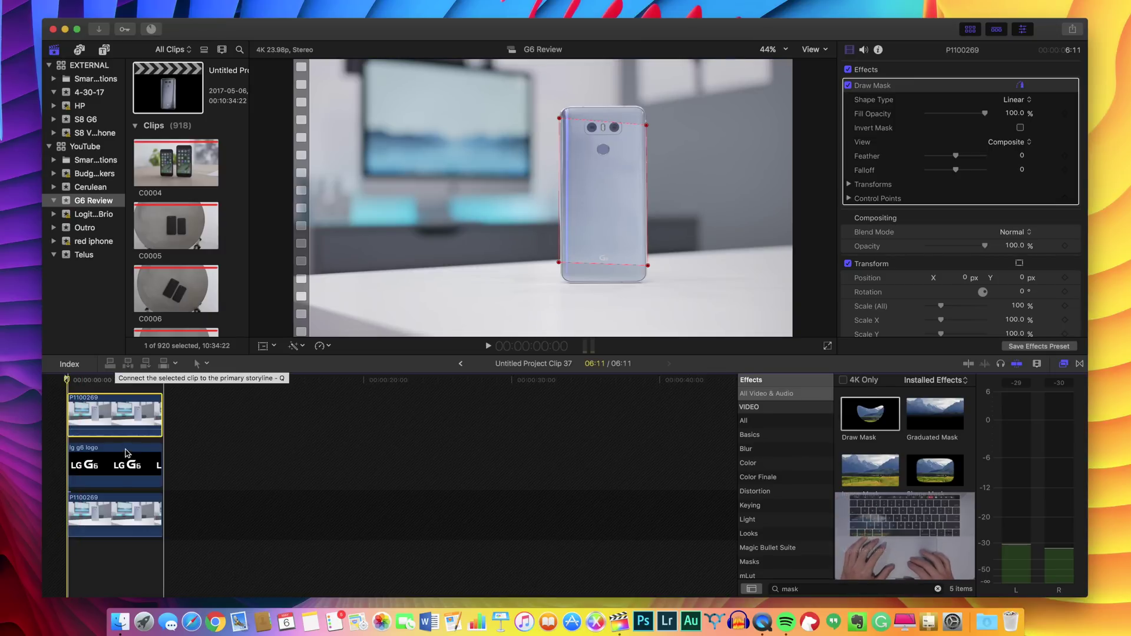
{"action": "left_click", "coordinate": [112, 468]}
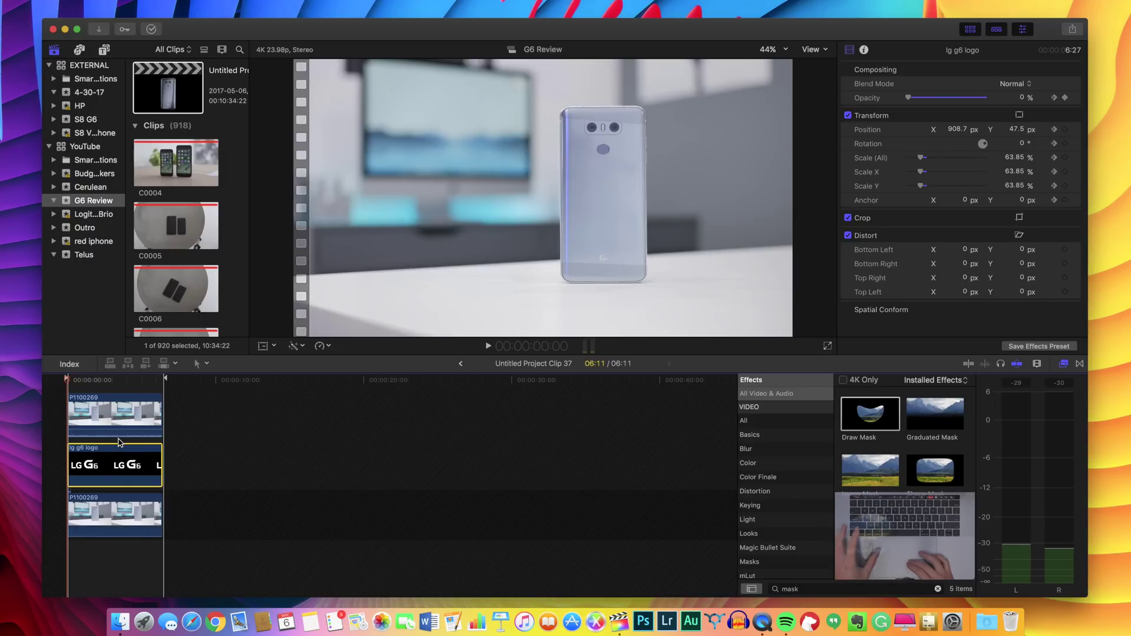
Select the lg g6 logo clip and show its video animation keyframe lanes
{"action": "left_click", "coordinate": [53, 436]}
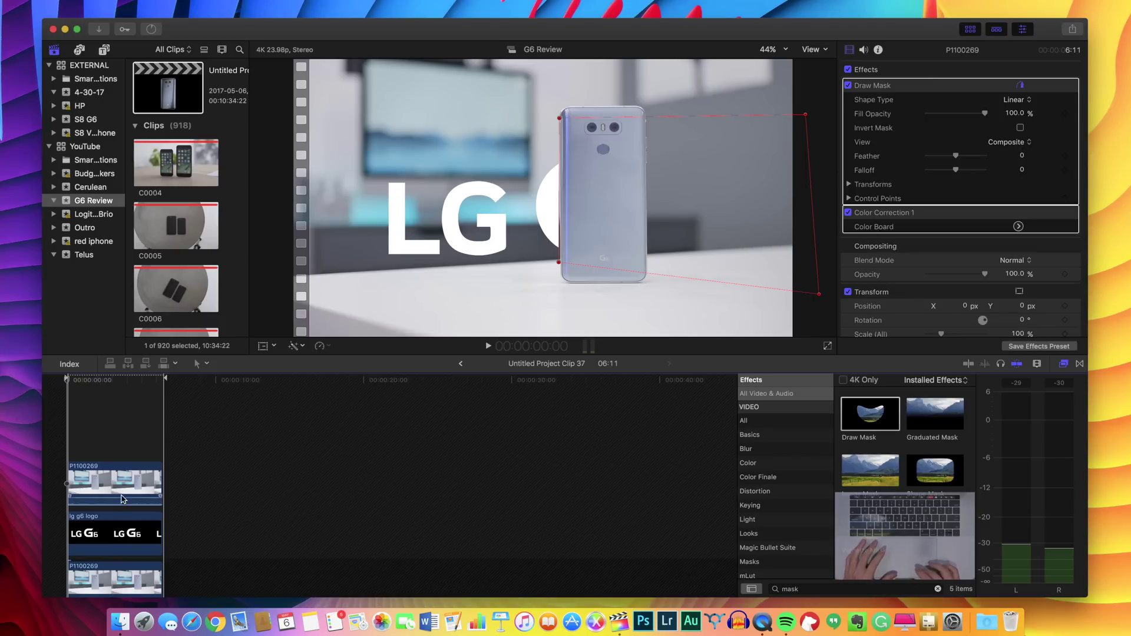
{"action": "left_click", "coordinate": [114, 522]}
{"action": "right_click", "coordinate": [114, 524]}
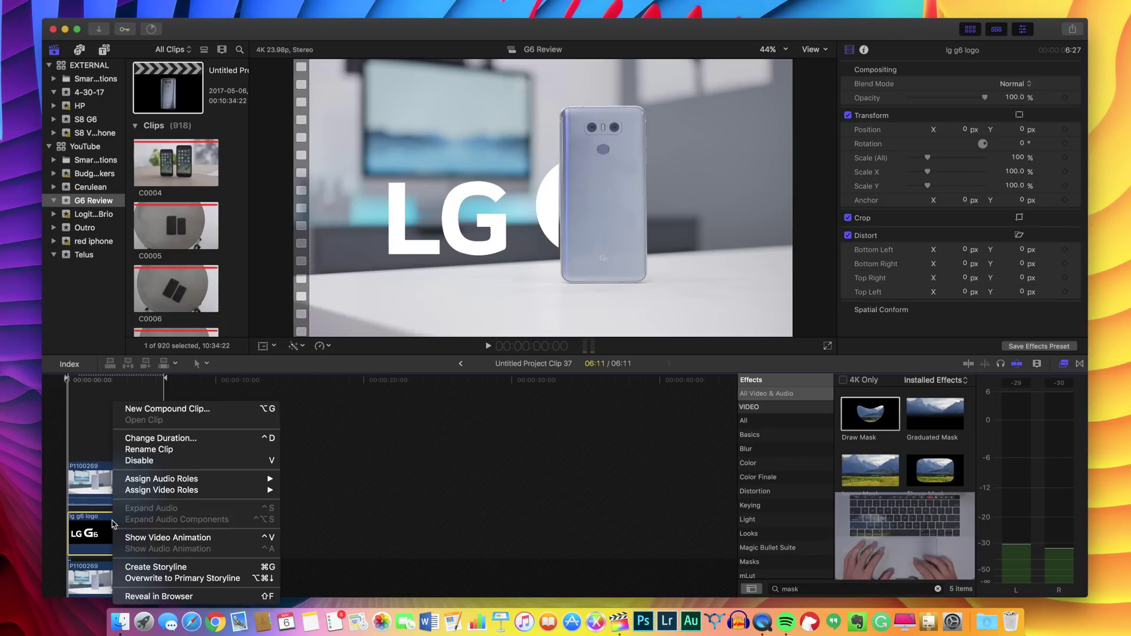
{"action": "left_click", "coordinate": [143, 537]}
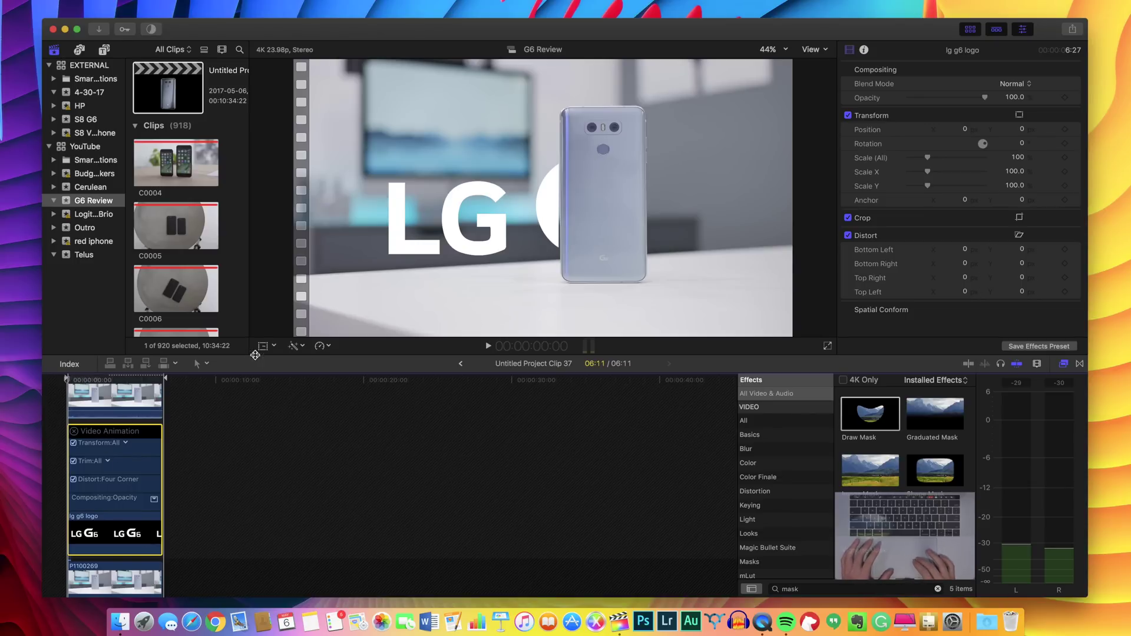
Scale the logo to 57.31% and keyframe it from offscreen right to beside the phone at 00:00:04:15
{"action": "left_click", "coordinate": [263, 346]}
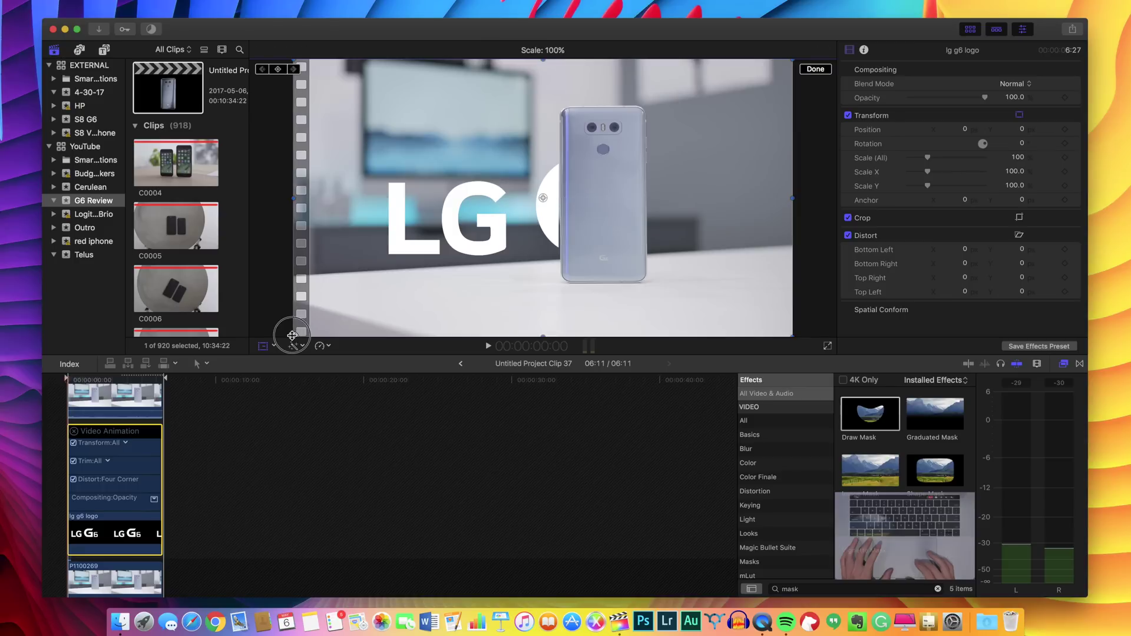
{"action": "mouse_move", "coordinate": [396, 287]}
{"action": "left_mouse_down"}
{"action": "mouse_move", "coordinate": [431, 258]}
{"action": "mouse_move", "coordinate": [415, 281]}
{"action": "left_mouse_up"}
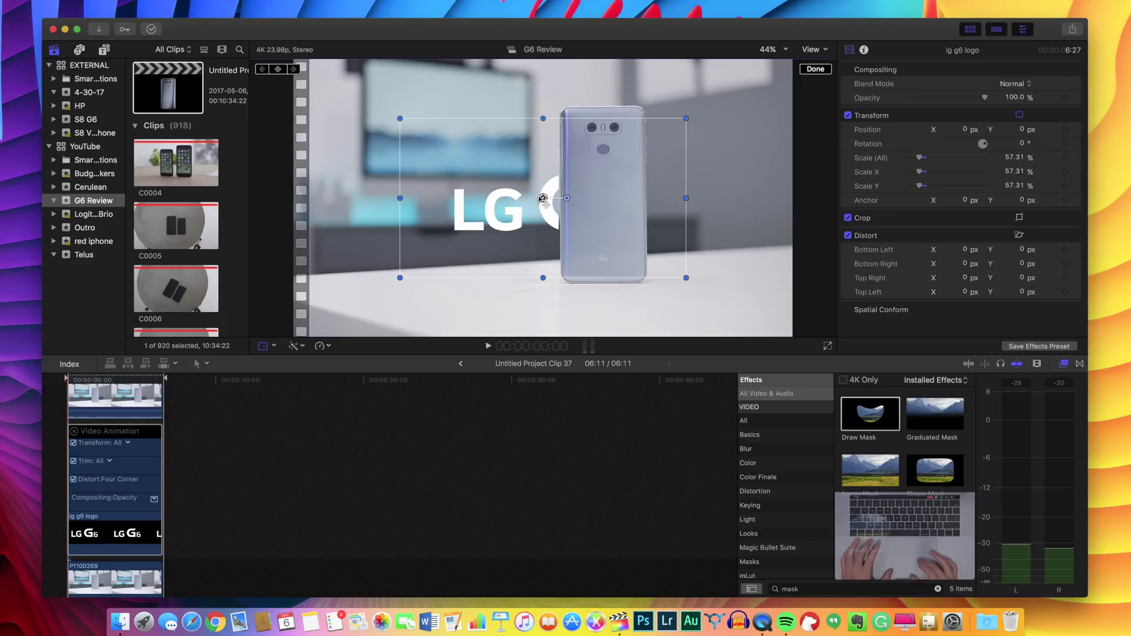
{"action": "left_click_drag", "start_coordinate": [542, 197], "coordinate": [662, 192]}
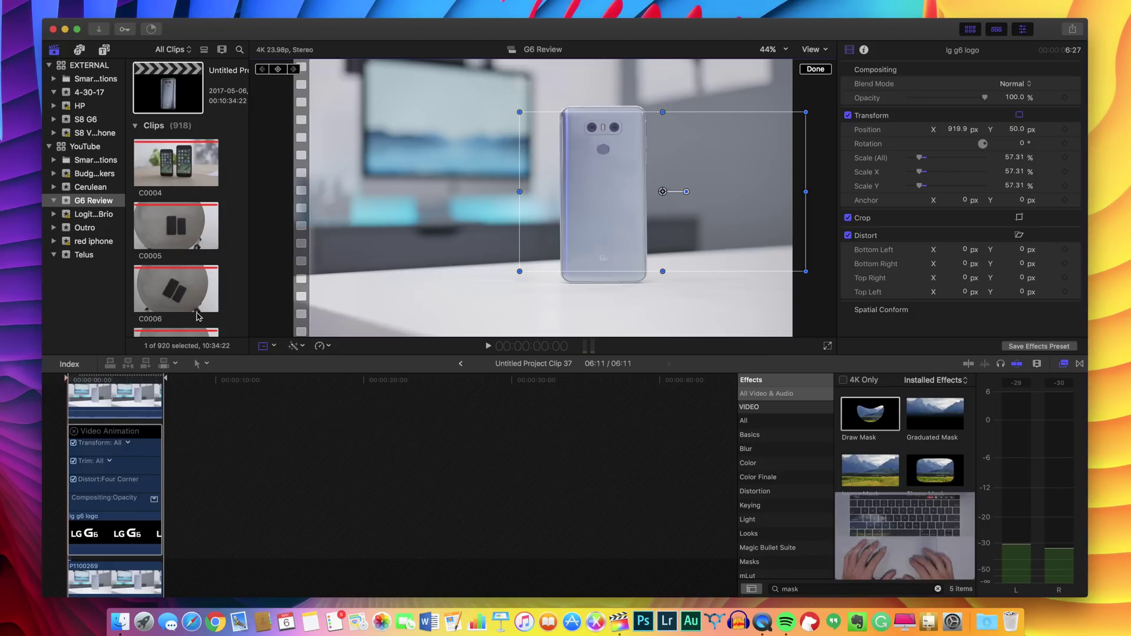
{"action": "left_click", "coordinate": [1064, 130]}
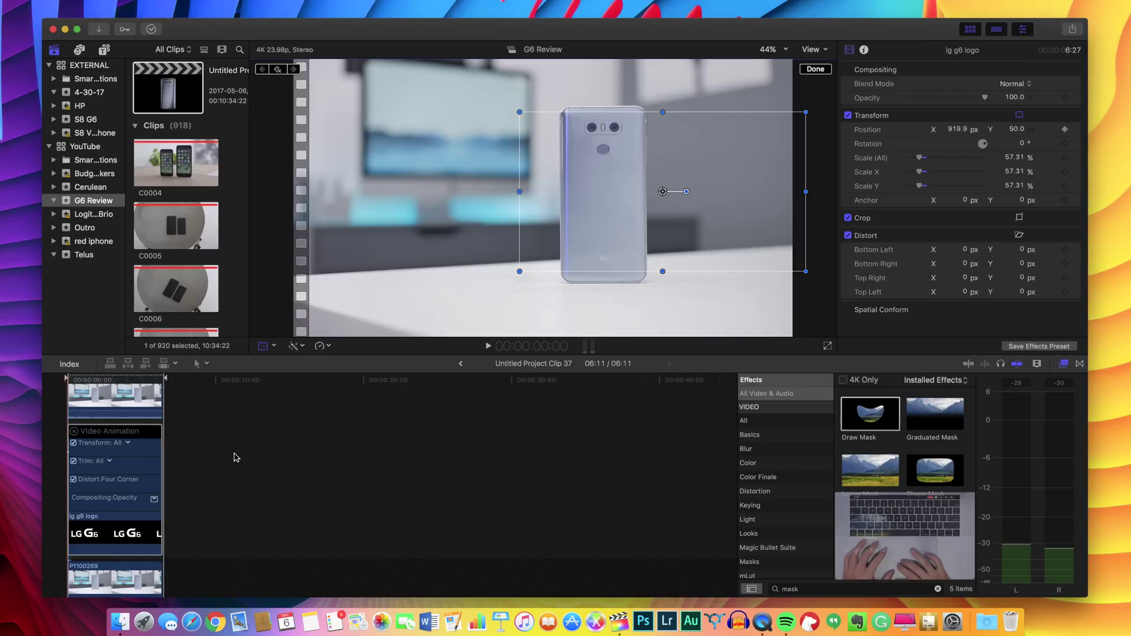
{"action": "left_click", "coordinate": [135, 381]}
{"action": "left_click_drag", "start_coordinate": [662, 192], "coordinate": [452, 192]}
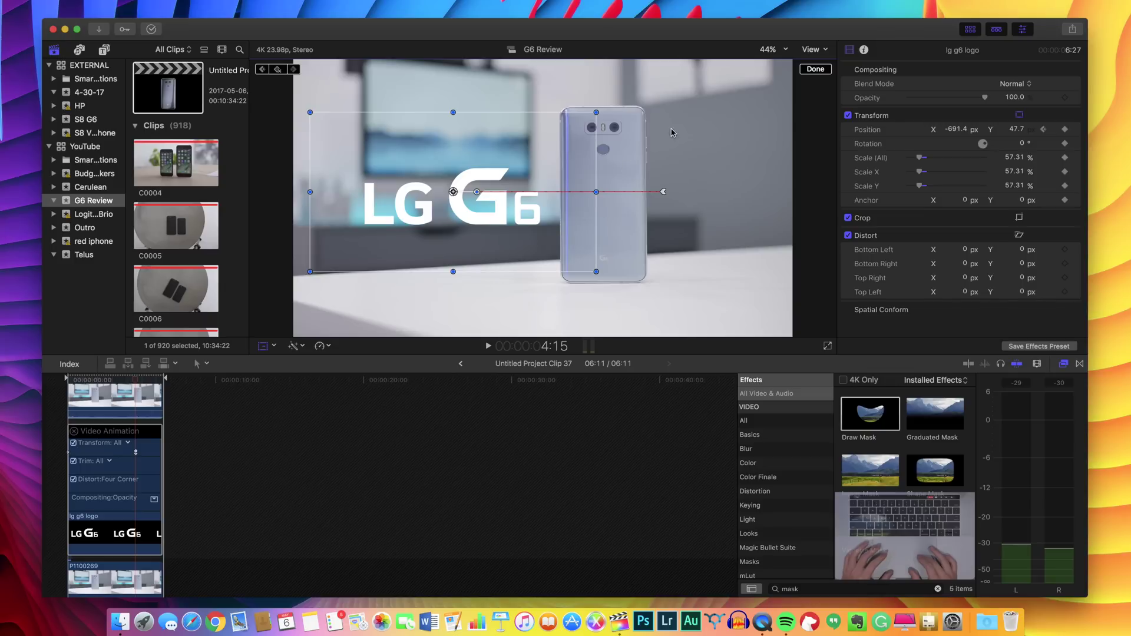
{"action": "left_click", "coordinate": [815, 69]}
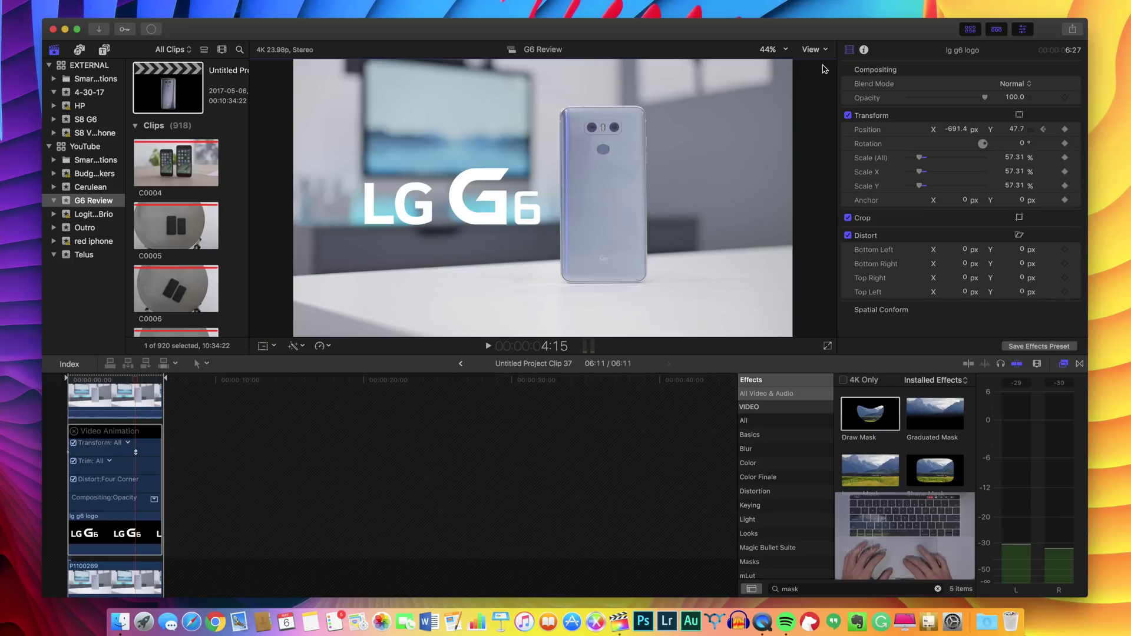
Play back the logo slide-in and shift its end position keyframe earlier
{"action": "left_click", "coordinate": [136, 382]}
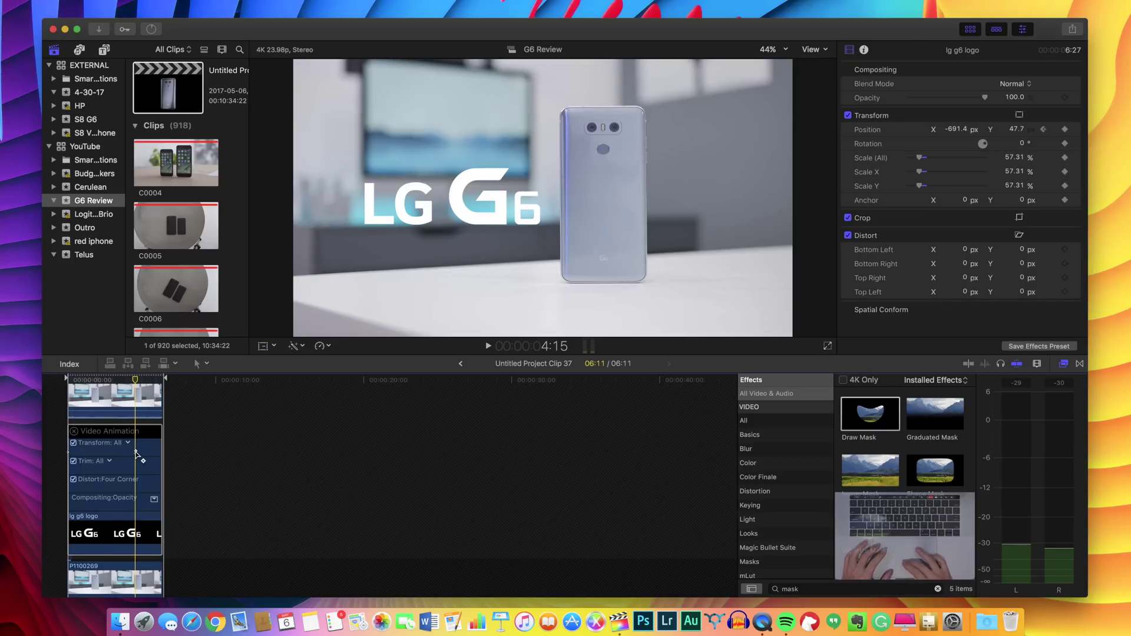
{"action": "left_click", "coordinate": [67, 380]}
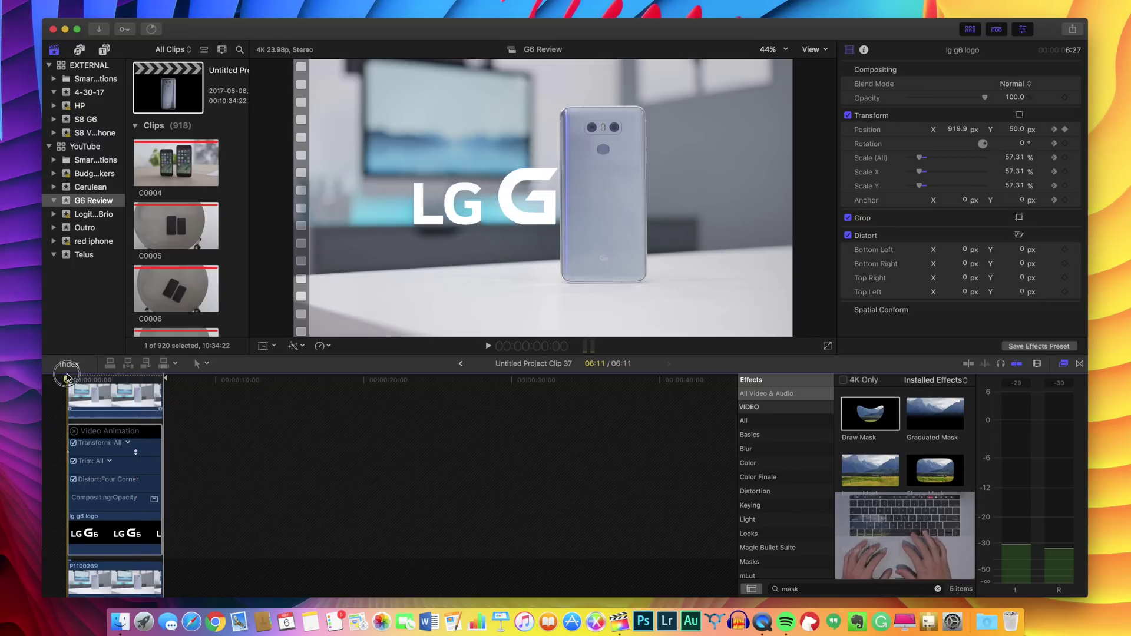
{"action": "key", "text": "space"}
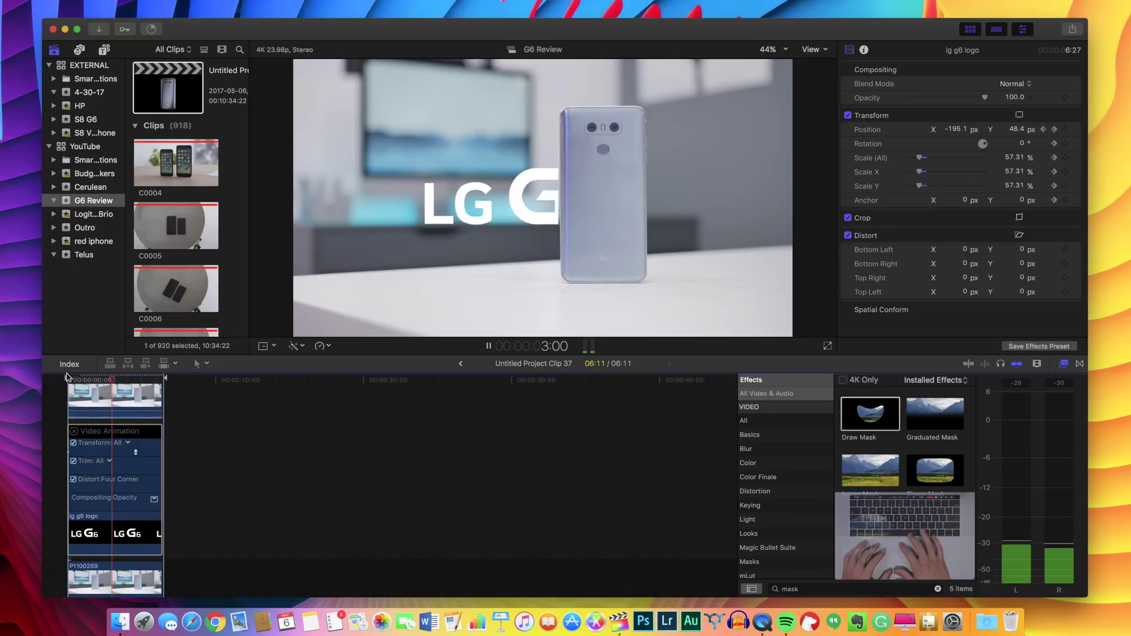
{"action": "key", "text": "space"}
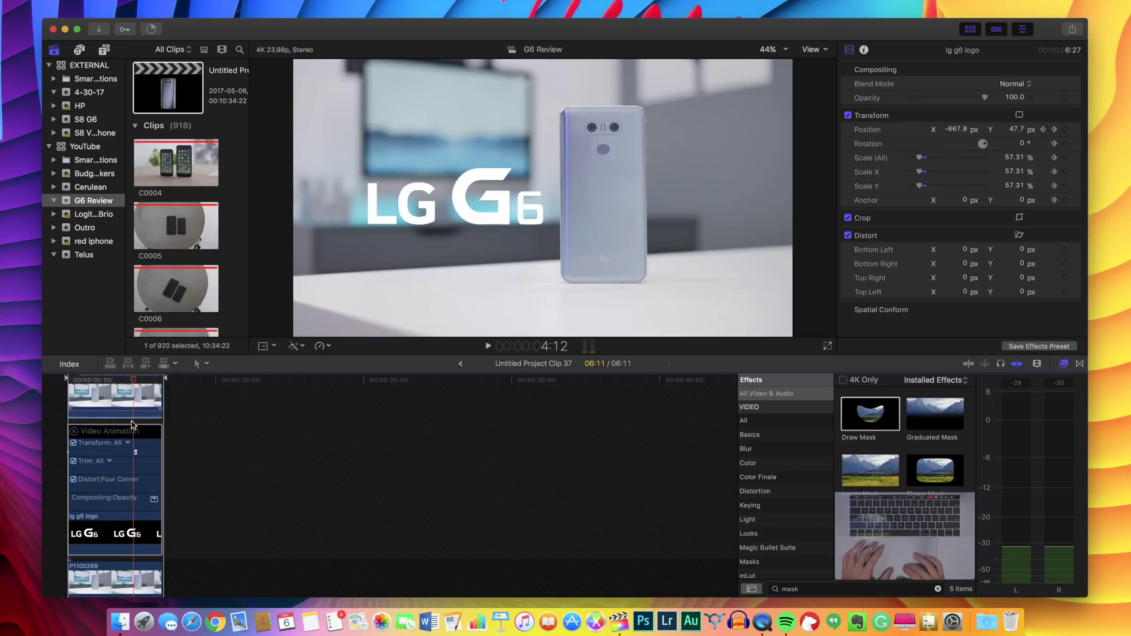
{"action": "left_click_drag", "start_coordinate": [136, 452], "coordinate": [96, 453]}
Return to the parent project, select Untitled Project Clip 37, and play from the beginning
{"action": "key", "text": "super+bracketleft"}
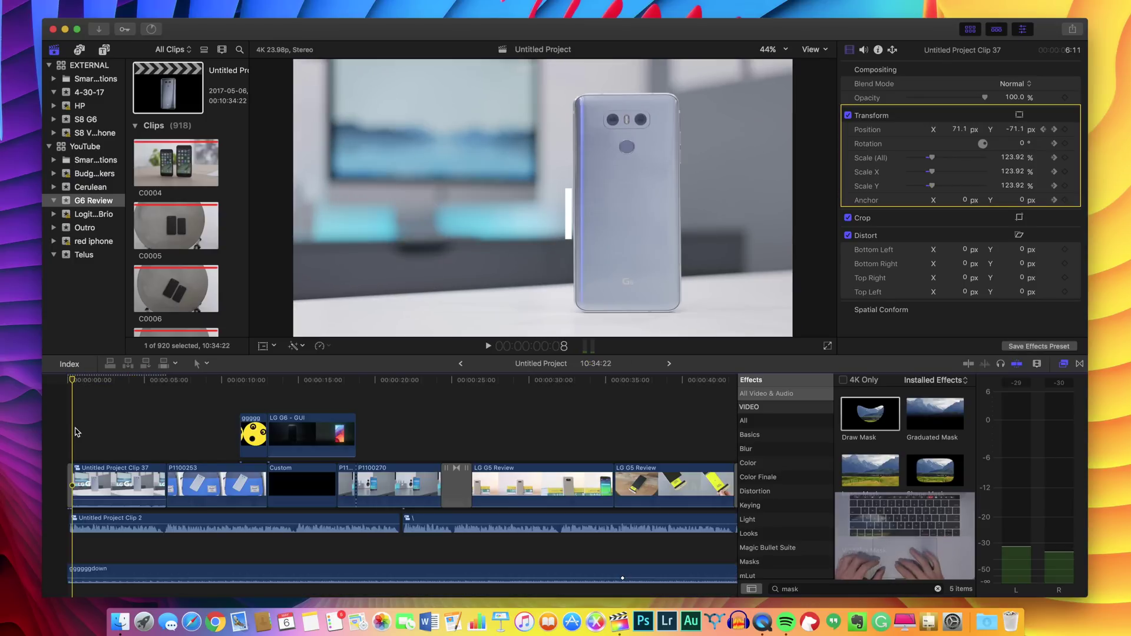
{"action": "left_click", "coordinate": [112, 481]}
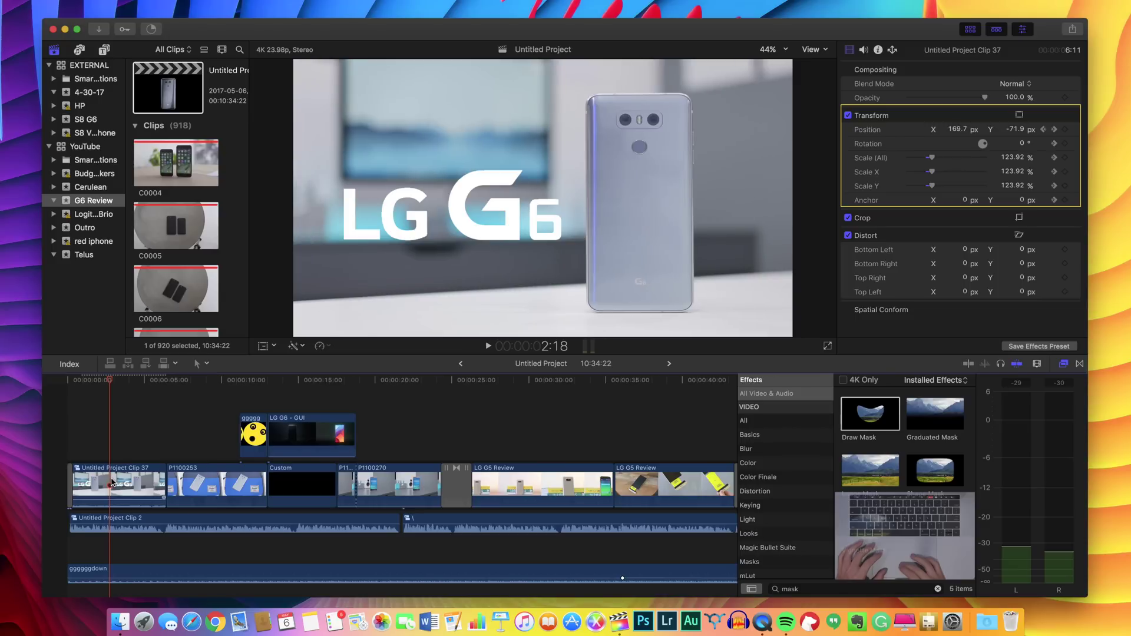
{"action": "left_click", "coordinate": [111, 481]}
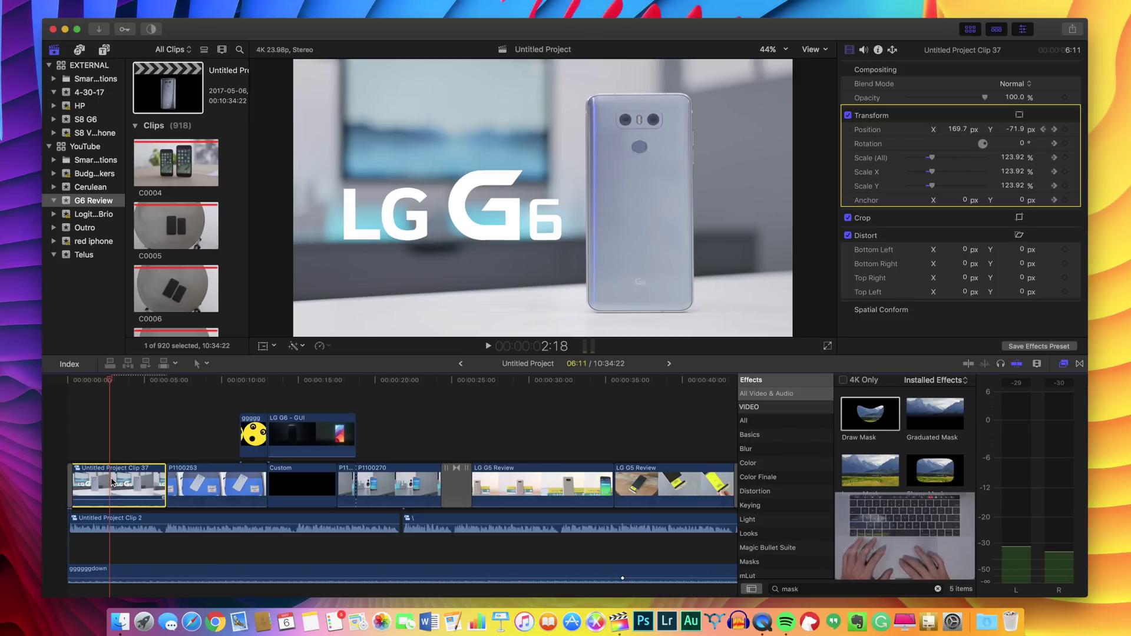
{"action": "left_click", "coordinate": [69, 437]}
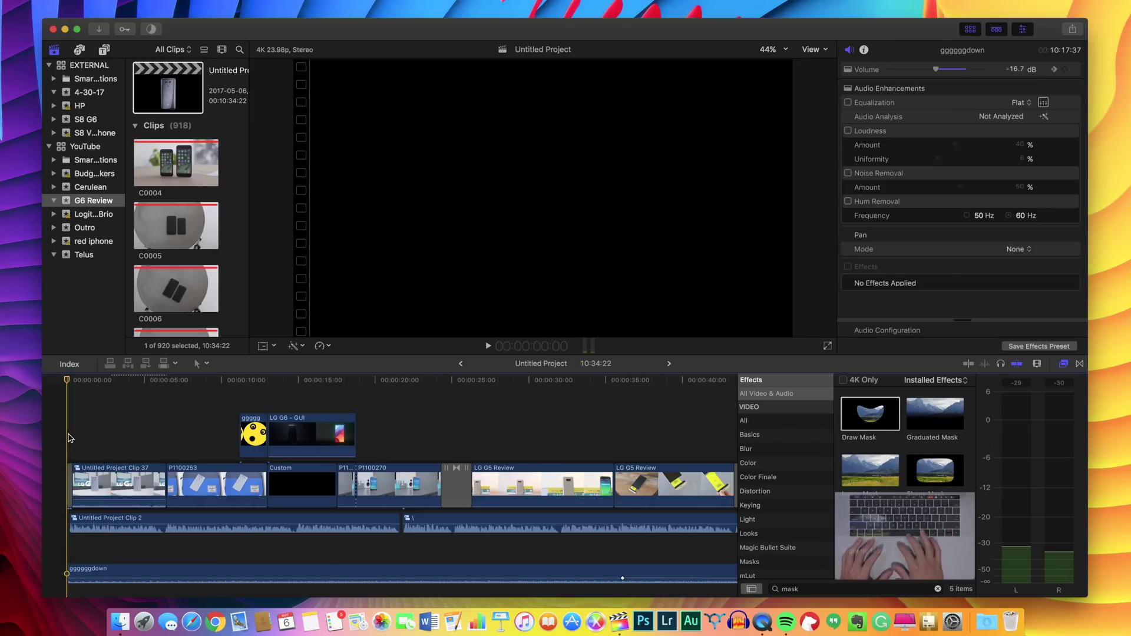
{"action": "key", "text": "space"}
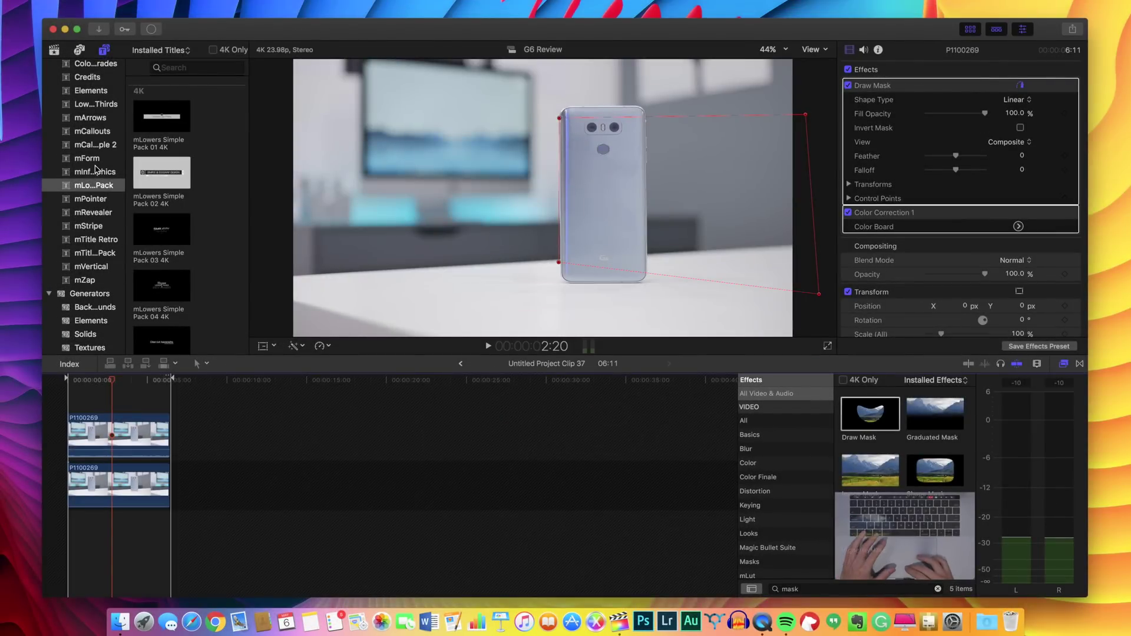
Browse the mCallouts Simple 2, mForm and mZap title packs, previewing mZap's Abstract 2
{"action": "left_click", "coordinate": [82, 130]}
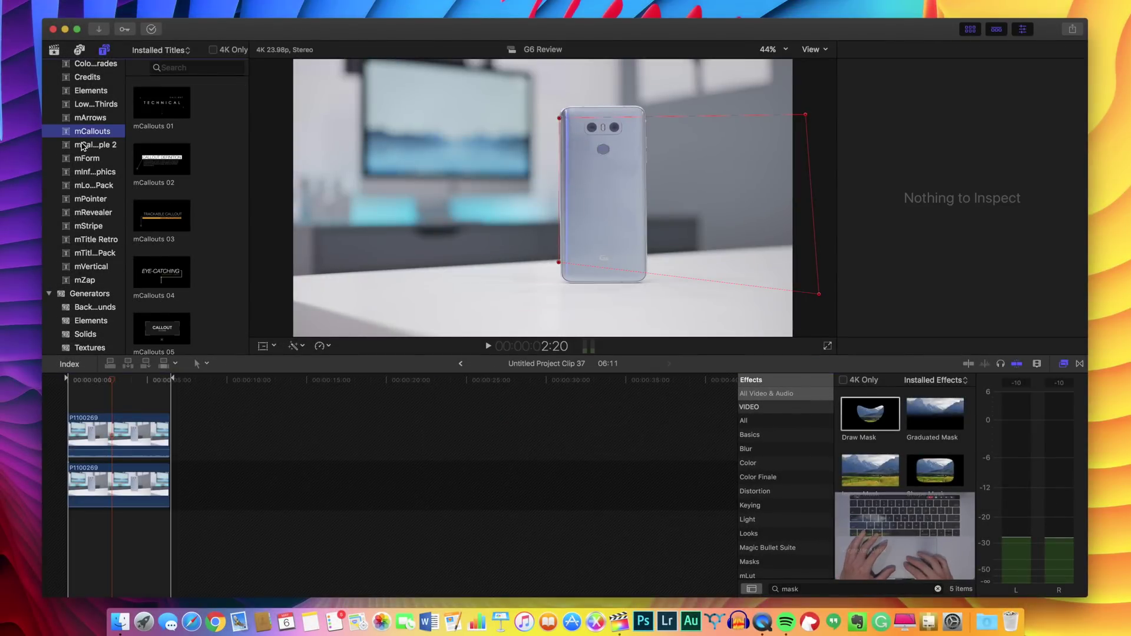
{"action": "left_click", "coordinate": [83, 145]}
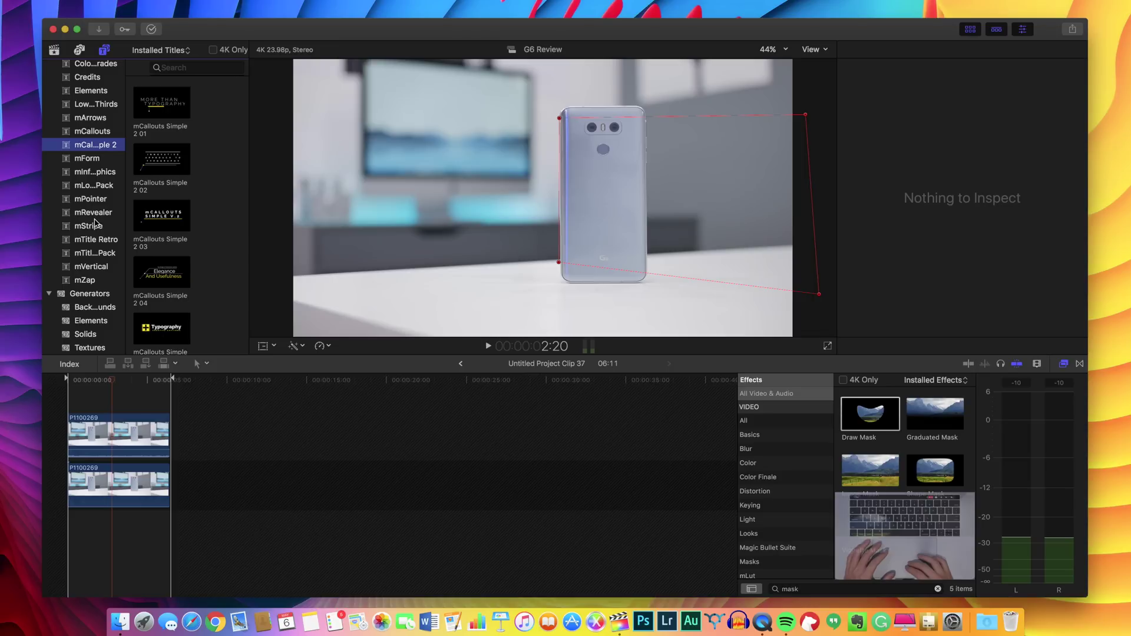
{"action": "key", "text": "Down"}
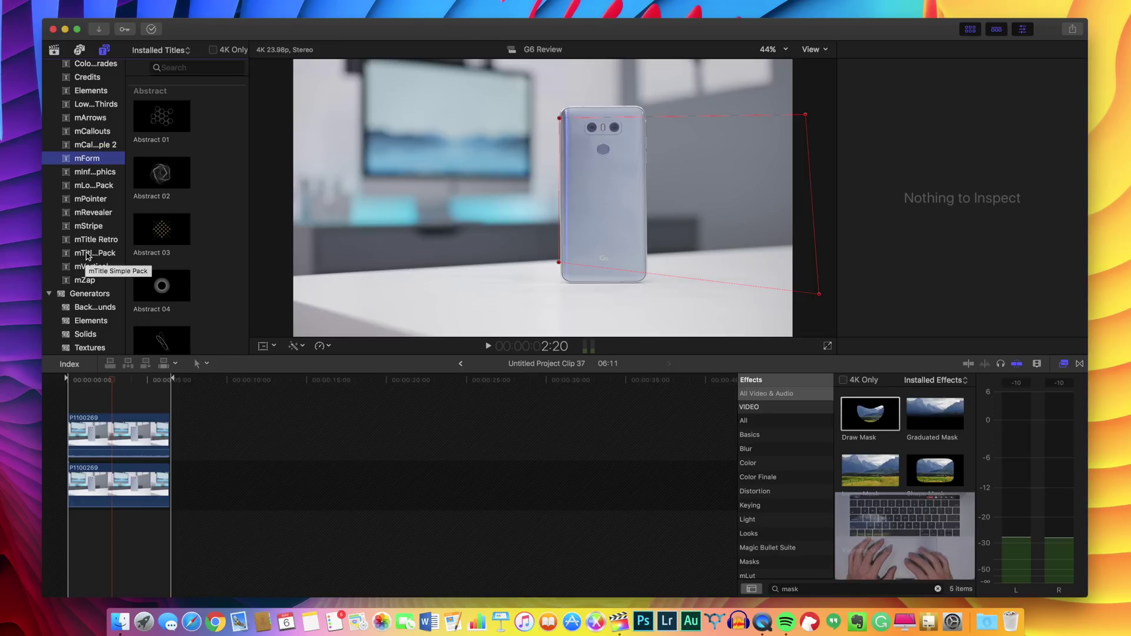
{"action": "left_click", "coordinate": [87, 280]}
{"action": "left_click", "coordinate": [174, 159]}
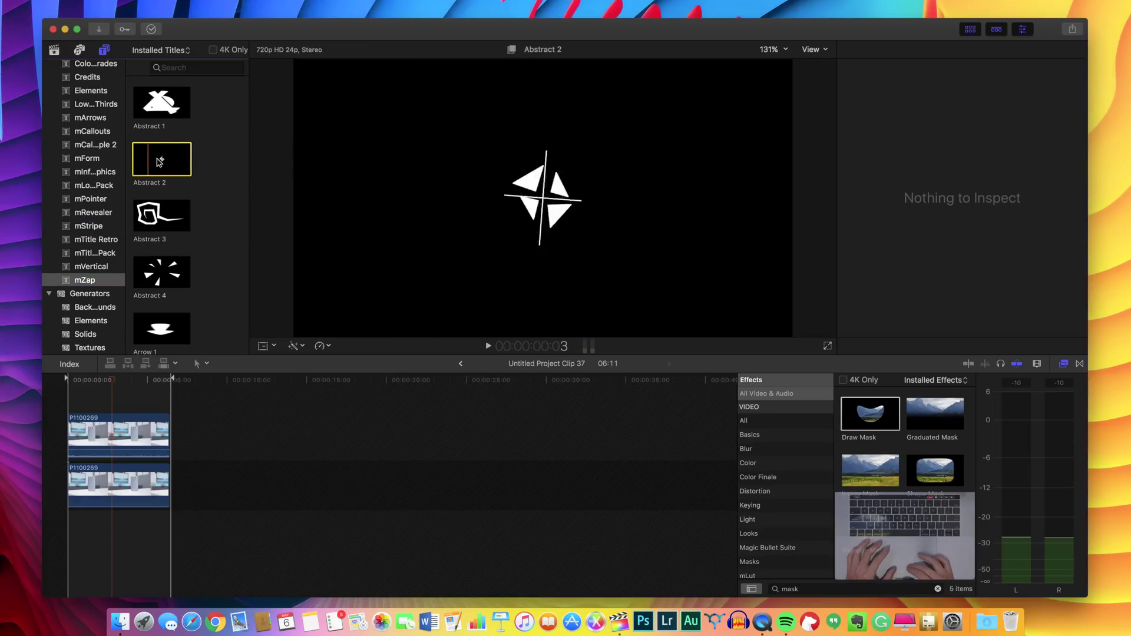
{"action": "scroll", "coordinate": [170, 177], "scroll_direction": "down", "scroll_amount": 3}
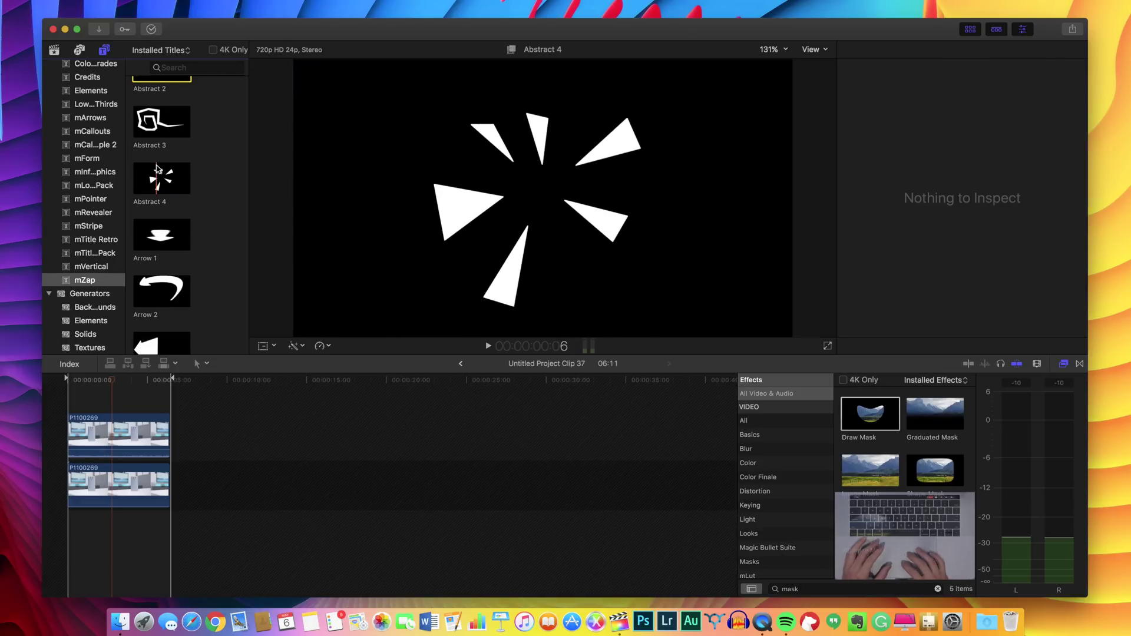
Return to the mForm title pack and choose the Abstract 07 line animation
{"action": "left_click", "coordinate": [87, 158]}
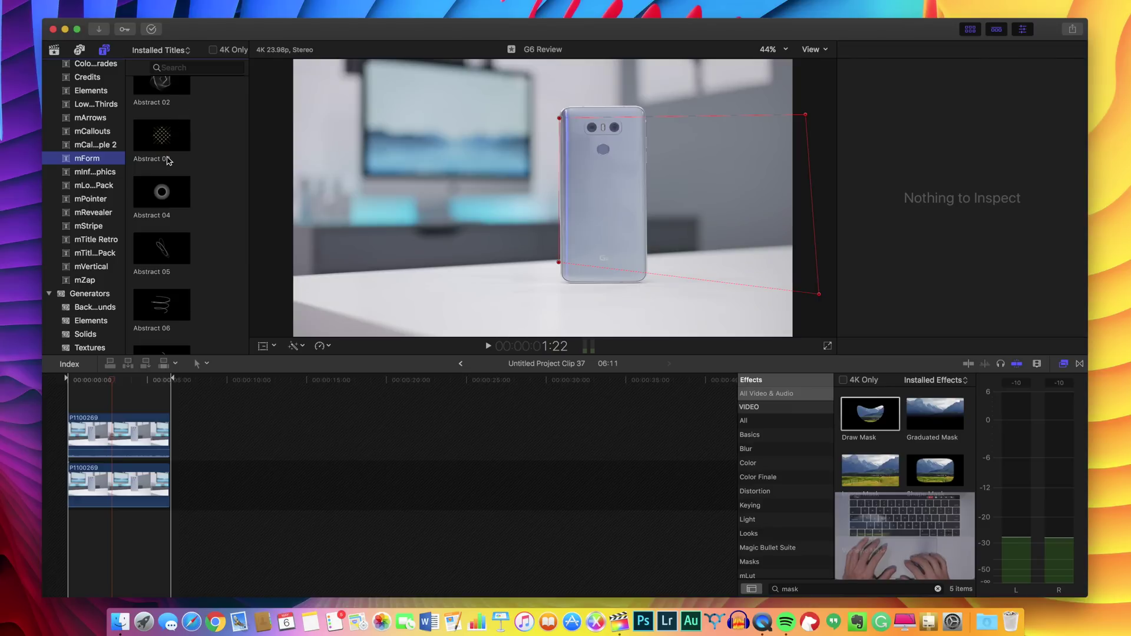
{"action": "scroll", "coordinate": [171, 147], "scroll_direction": "up", "scroll_amount": 2}
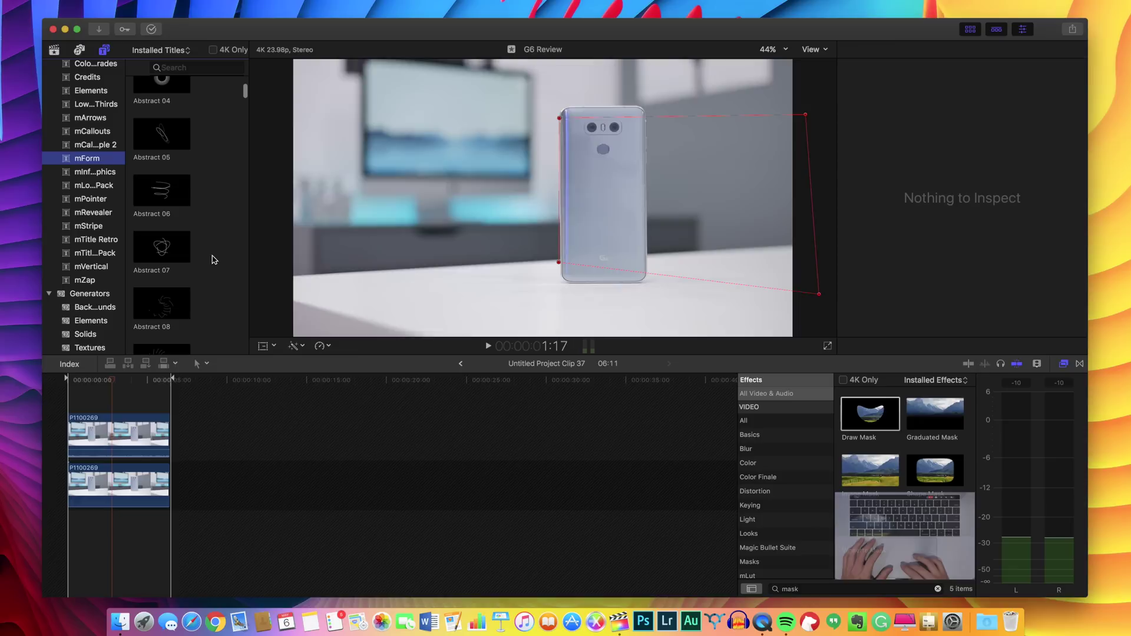
{"action": "scroll", "coordinate": [159, 247], "scroll_direction": "down", "scroll_amount": 3}
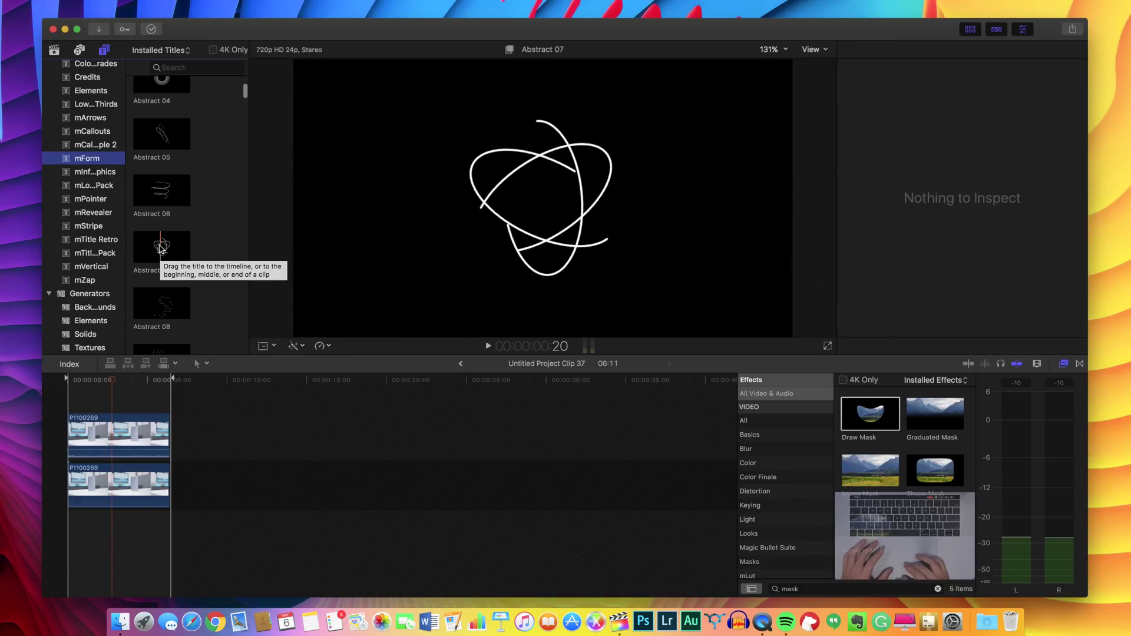
{"action": "left_click", "coordinate": [159, 249]}
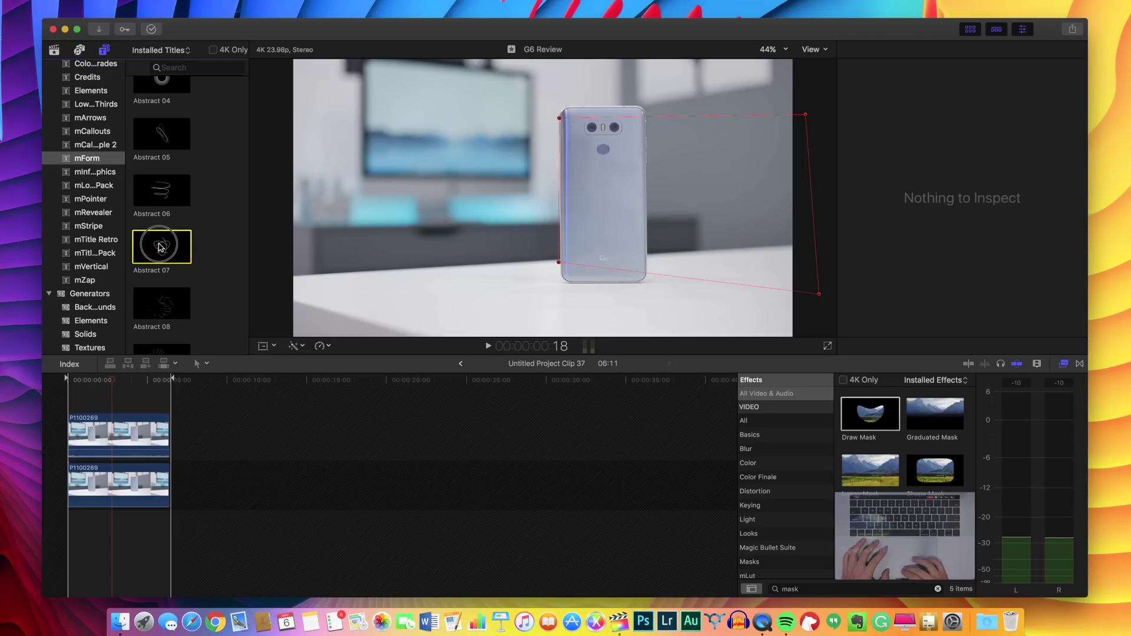
Add Abstract 07 above the phone clip in the timeline and play it back
{"action": "left_click_drag", "start_coordinate": [159, 247], "coordinate": [91, 455]}
{"action": "left_click", "coordinate": [96, 390]}
{"action": "left_click", "coordinate": [263, 345]}
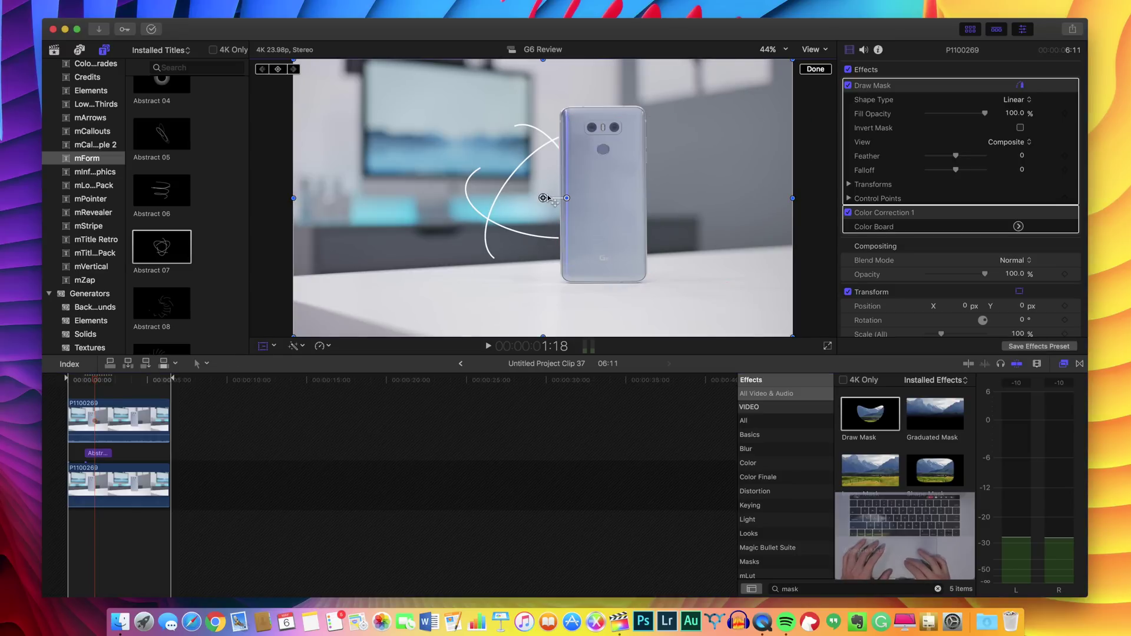
{"action": "left_click", "coordinate": [96, 453]}
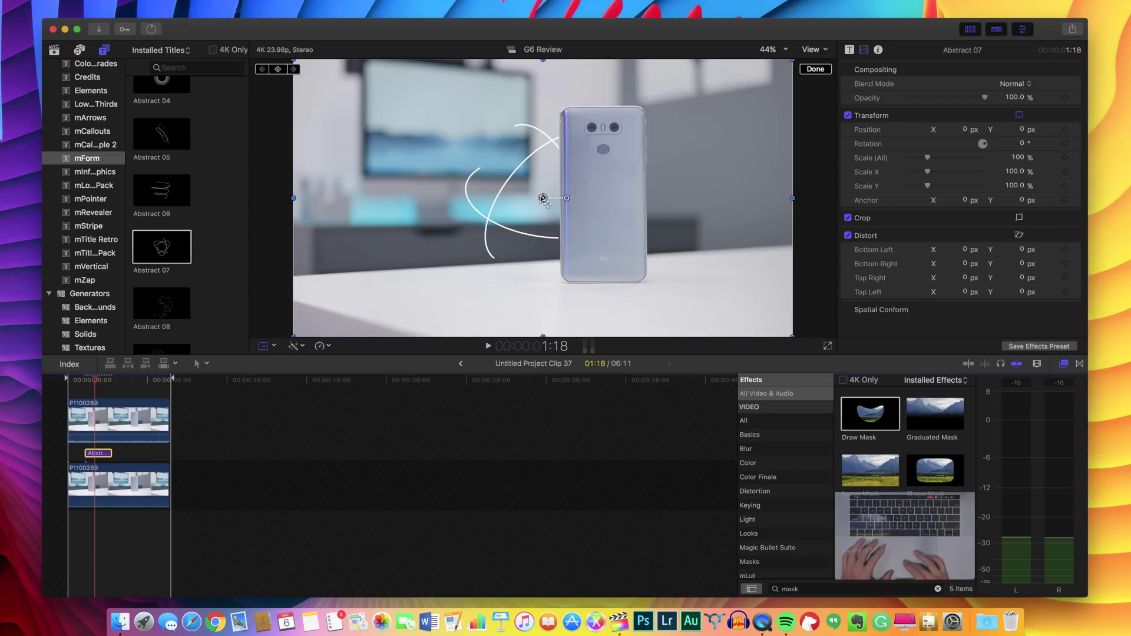
{"action": "left_click", "coordinate": [81, 392]}
{"action": "key", "text": "space"}
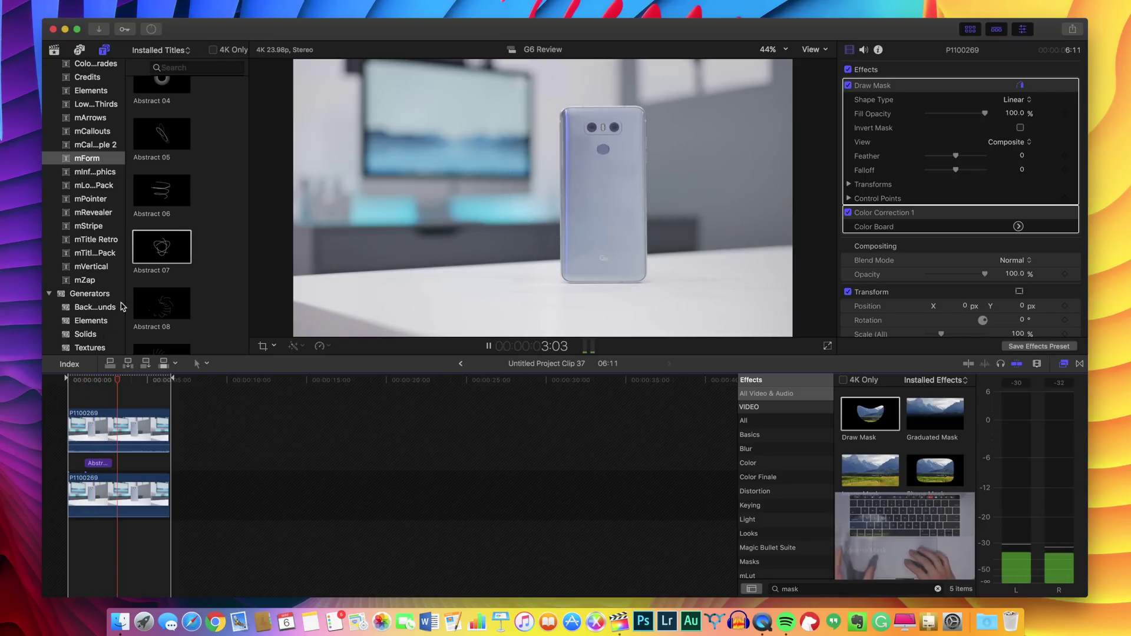
Preview the Abstract 10 animation in the titles browser
{"action": "scroll", "coordinate": [175, 233], "scroll_direction": "down", "scroll_amount": 3}
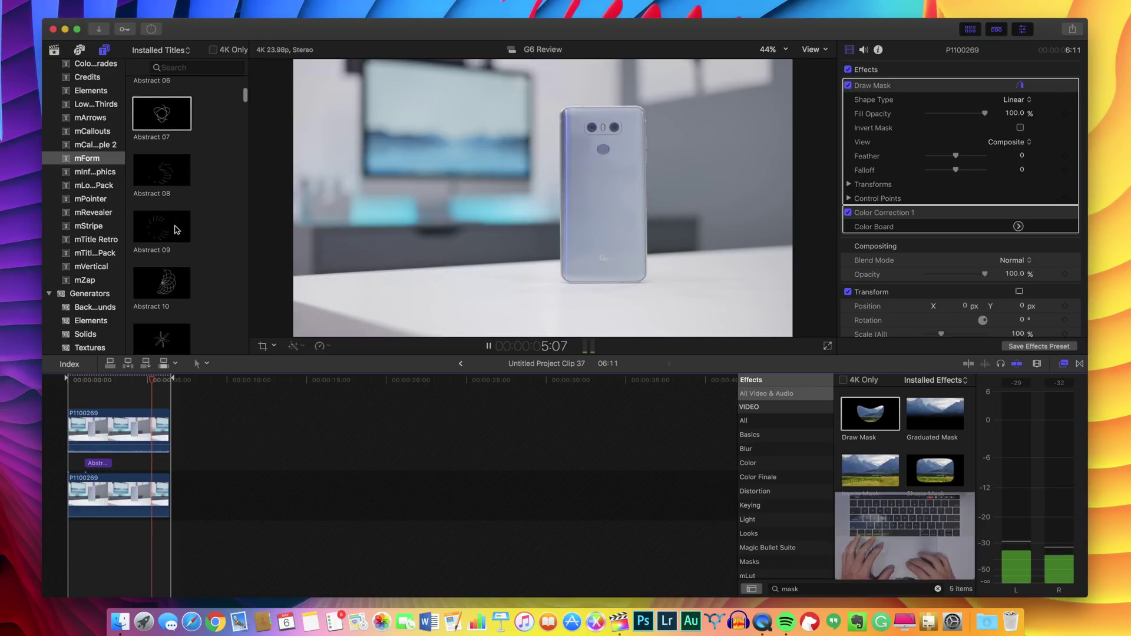
{"action": "left_click", "coordinate": [155, 284]}
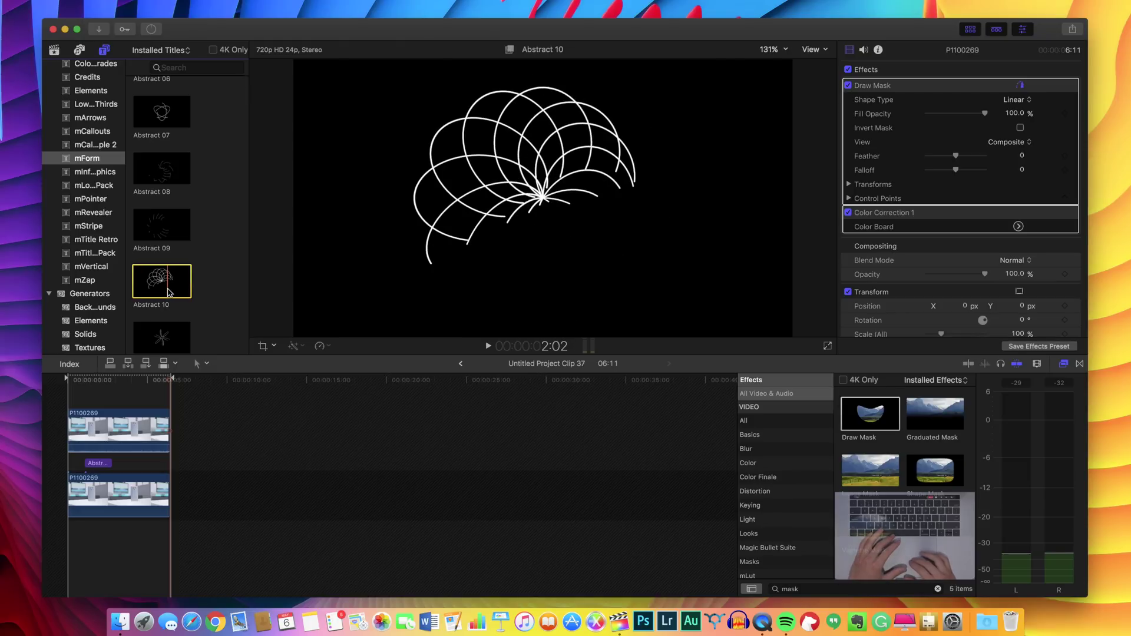
{"action": "scroll", "coordinate": [168, 293], "scroll_direction": "down", "scroll_amount": 3}
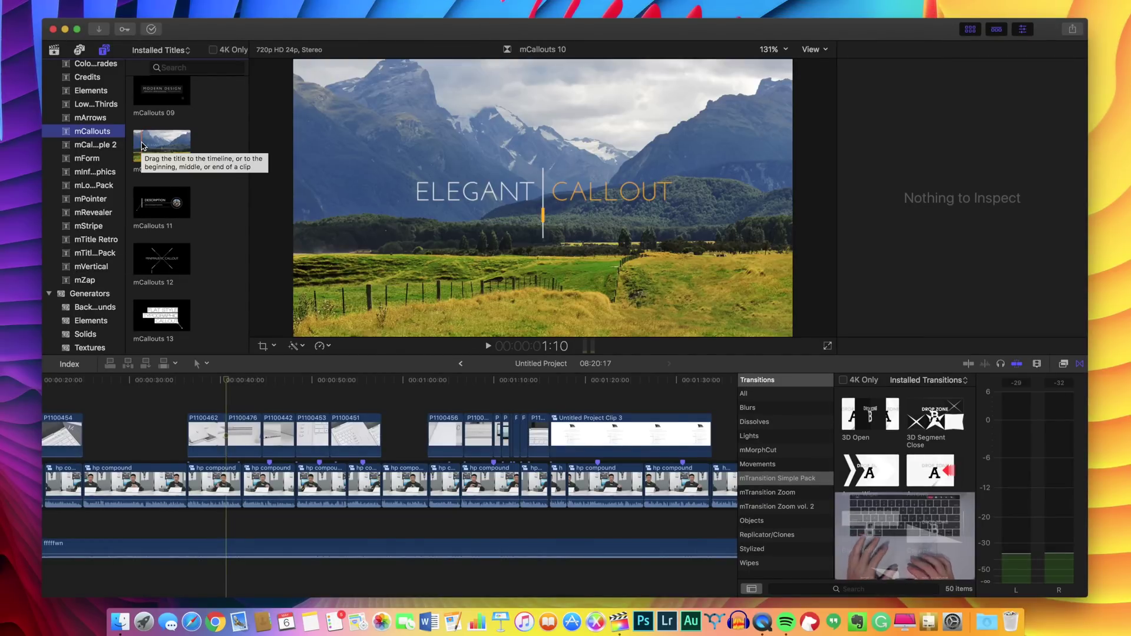
Add the mCallouts 05 title over the laptop shot and select the callout clip
{"action": "scroll", "coordinate": [151, 197], "scroll_direction": "up", "scroll_amount": 5}
{"action": "left_click_drag", "start_coordinate": [162, 143], "coordinate": [233, 401]}
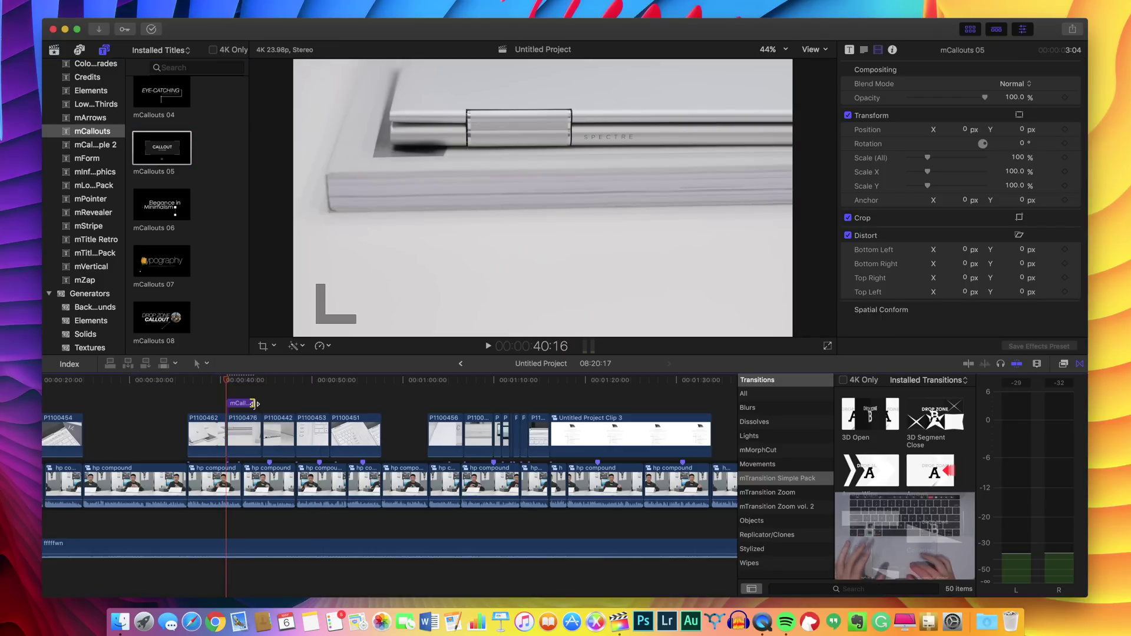
{"action": "left_click", "coordinate": [253, 403]}
{"action": "left_click", "coordinate": [234, 395]}
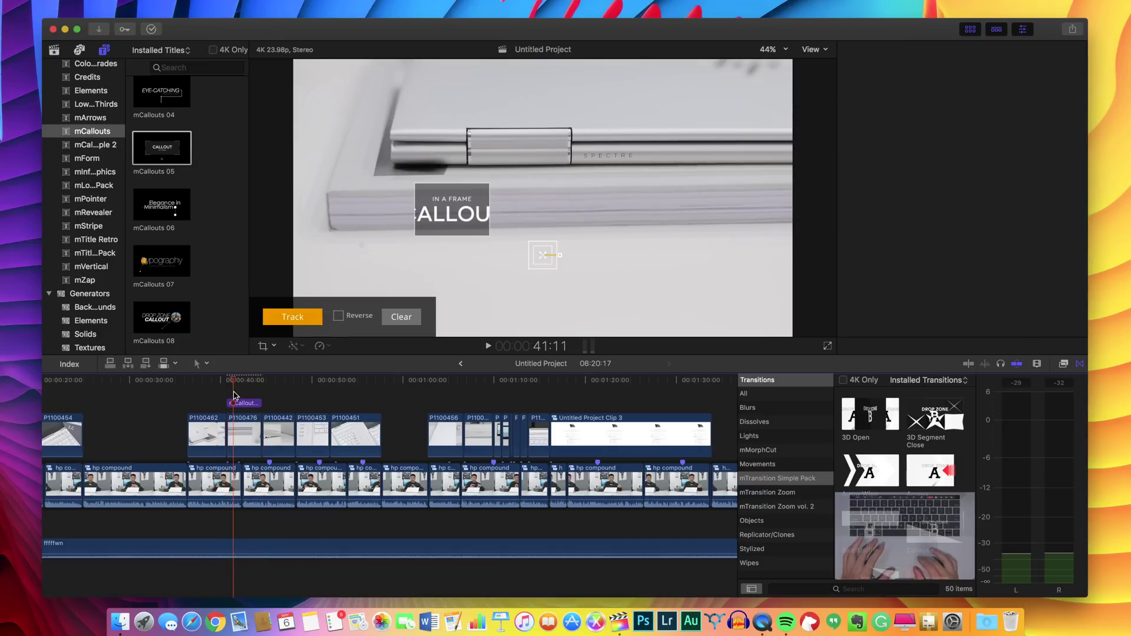
{"action": "left_click", "coordinate": [239, 404]}
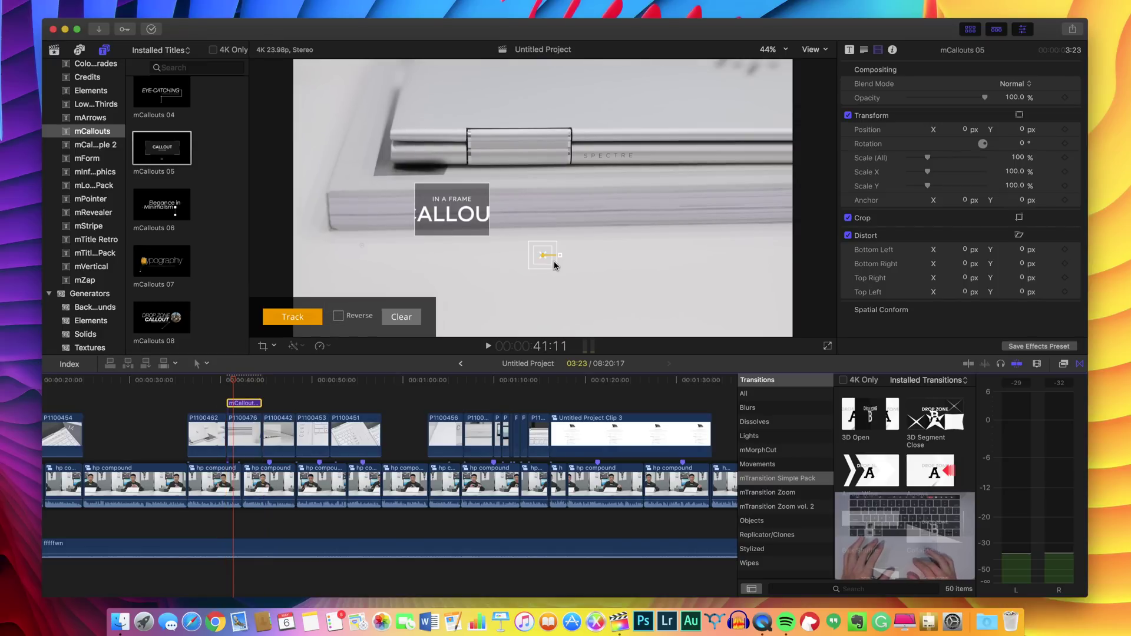
At a frame showing the full callout, drag its target onto the laptop hinge
{"action": "left_click", "coordinate": [242, 380]}
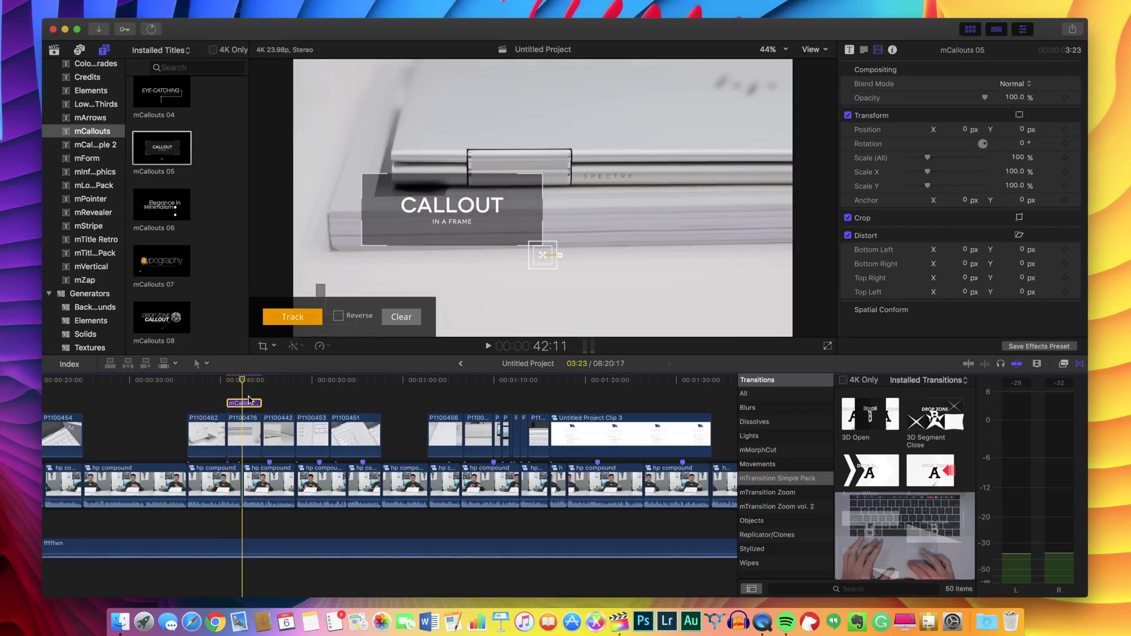
{"action": "left_click", "coordinate": [439, 203]}
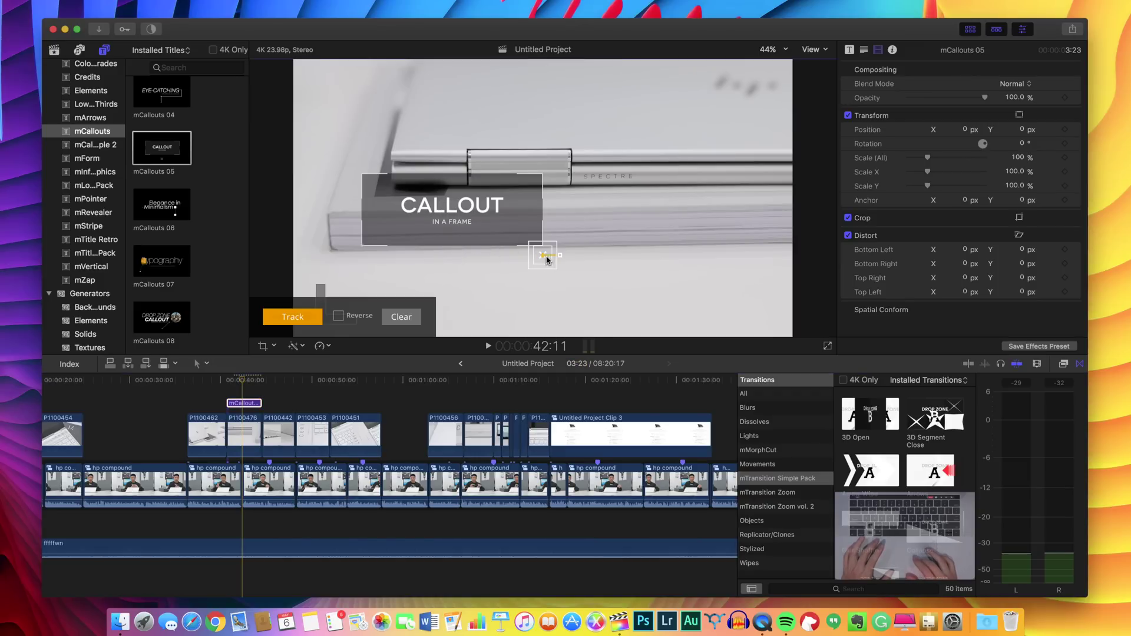
{"action": "left_click_drag", "start_coordinate": [547, 258], "coordinate": [470, 169]}
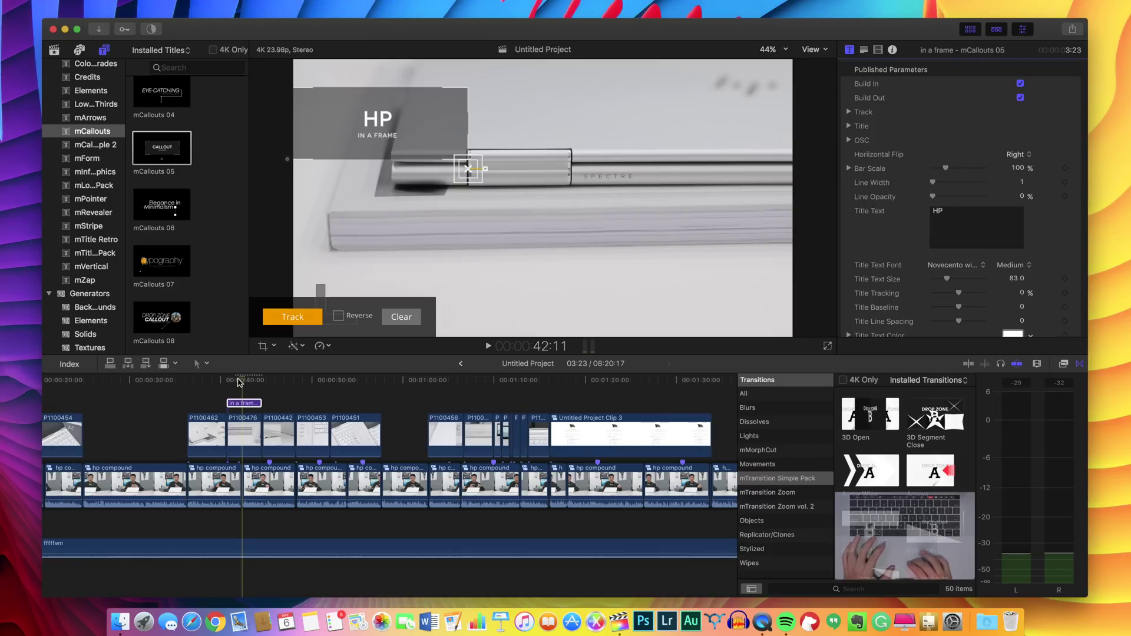
From the callout's first frame, place the tracking box and callout point on the hinge, then track it
{"action": "left_click", "coordinate": [232, 383]}
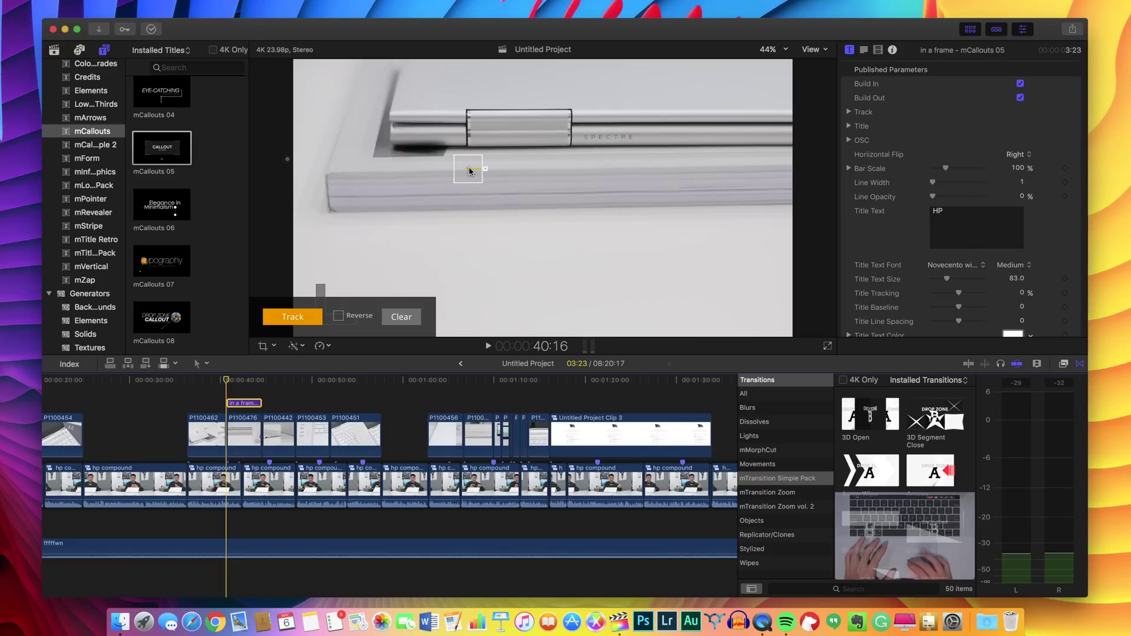
{"action": "left_click_drag", "start_coordinate": [469, 171], "coordinate": [466, 123]}
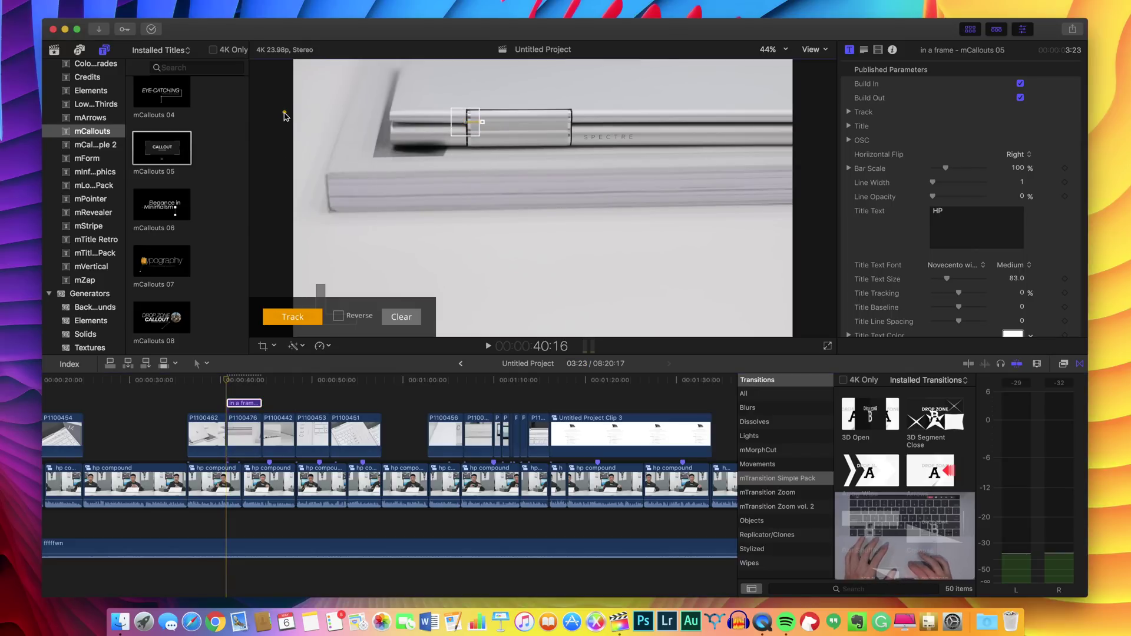
{"action": "left_click_drag", "start_coordinate": [284, 117], "coordinate": [470, 124]}
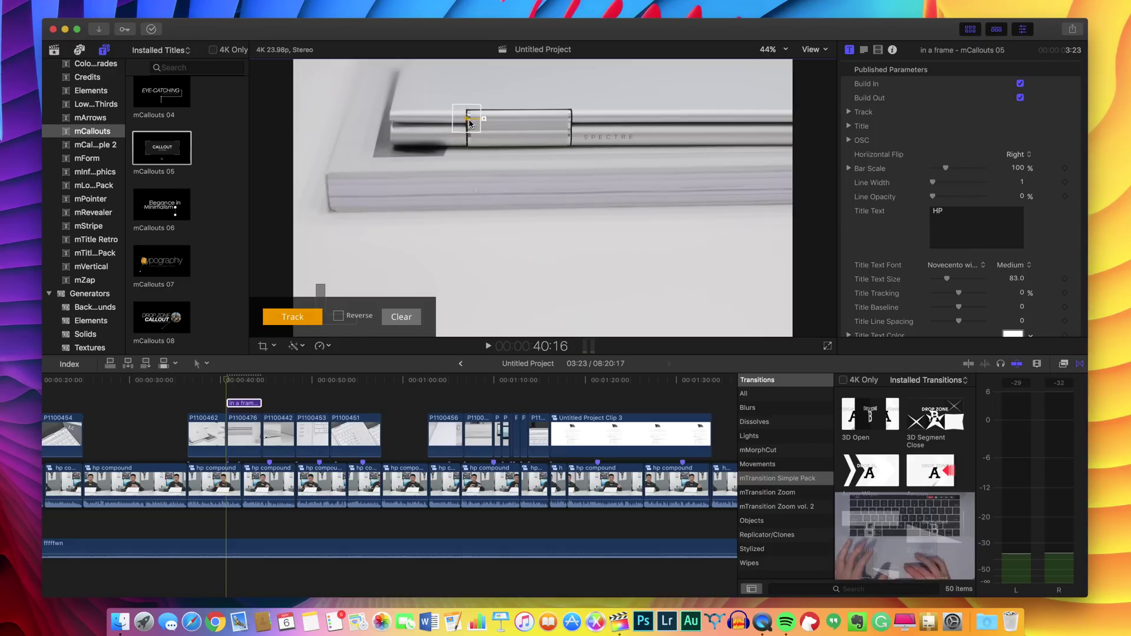
{"action": "left_click", "coordinate": [310, 319]}
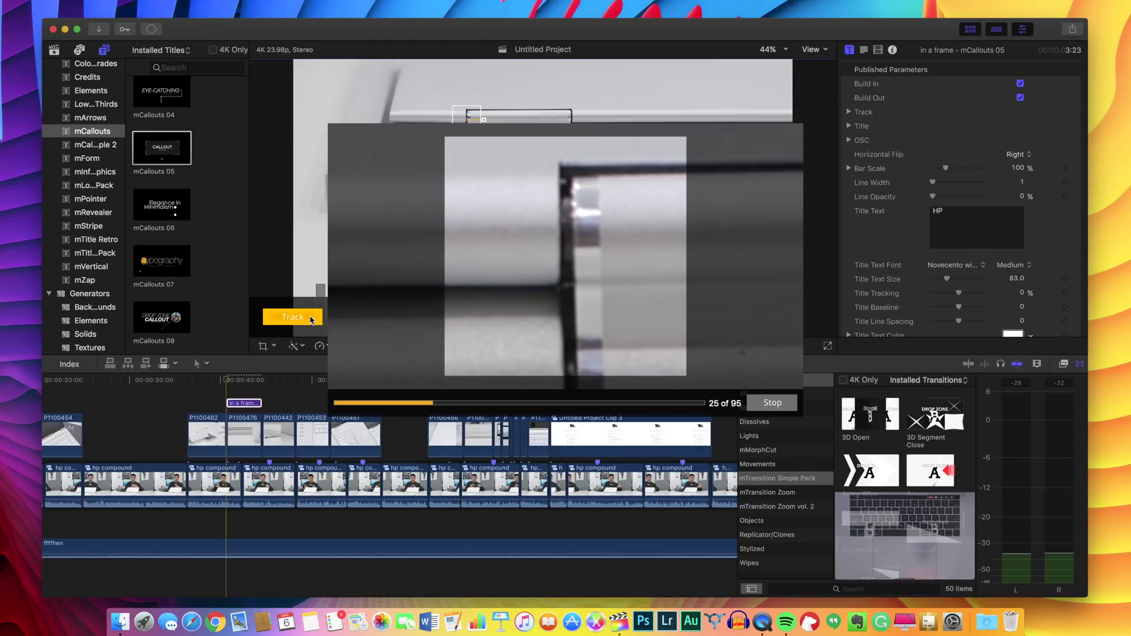
Review the tracked HP callout, shrink its Bar Scale from 100% to 64%, and replay it
{"action": "key", "text": "space"}
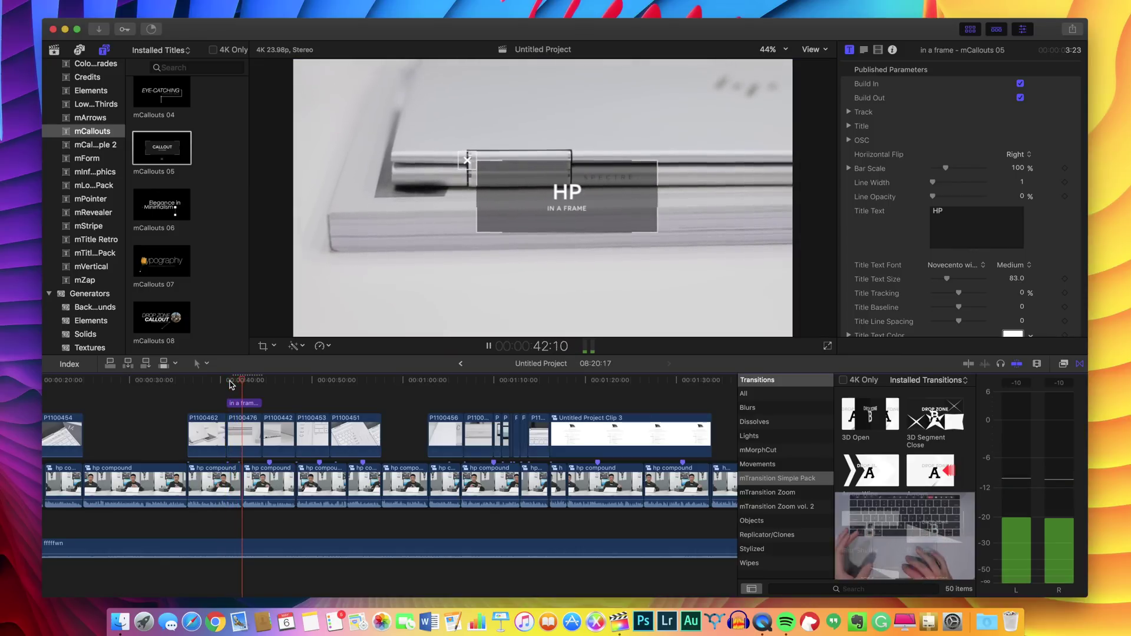
{"action": "key", "text": "space"}
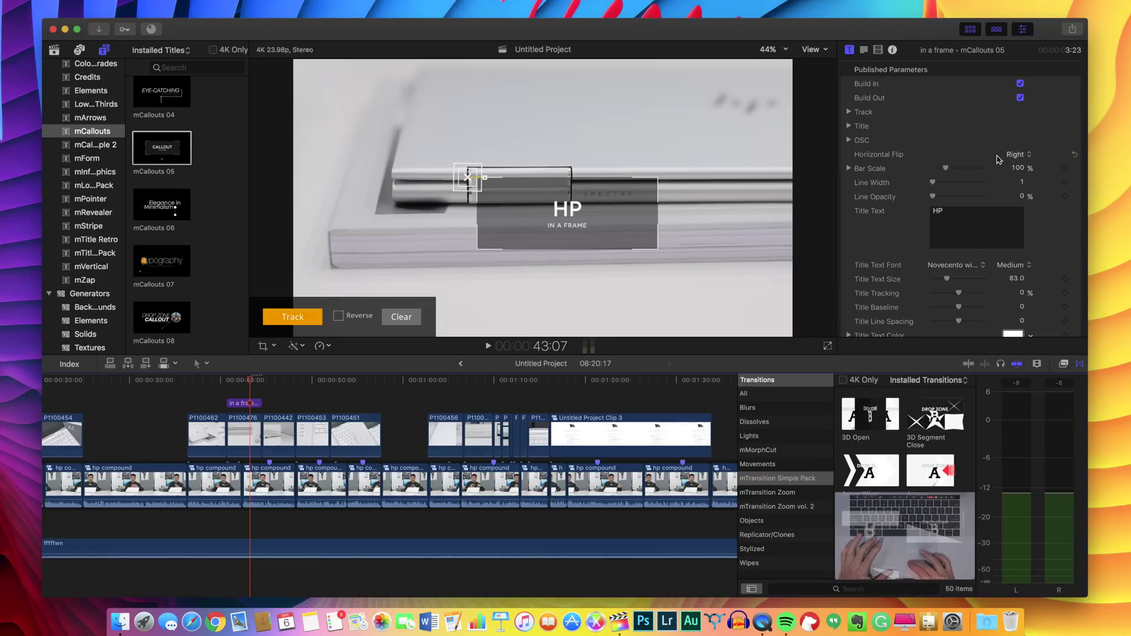
{"action": "left_click_drag", "start_coordinate": [947, 170], "coordinate": [943, 172]}
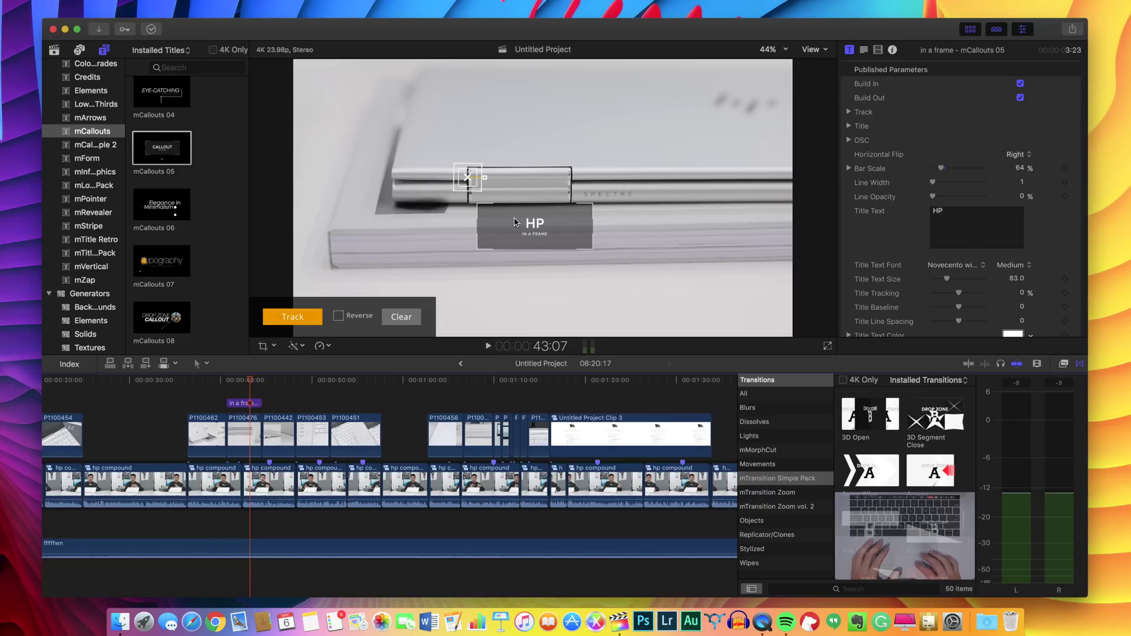
{"action": "left_click", "coordinate": [228, 388]}
{"action": "key", "text": "space"}
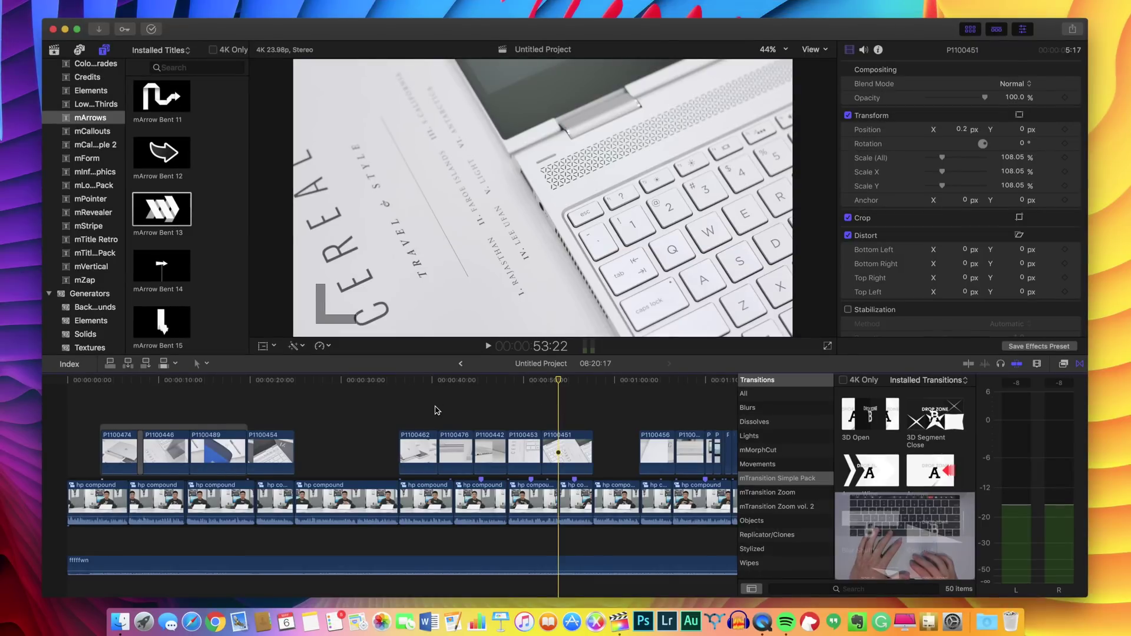
{"action": "left_click", "coordinate": [430, 410]}
{"action": "key", "text": "space"}
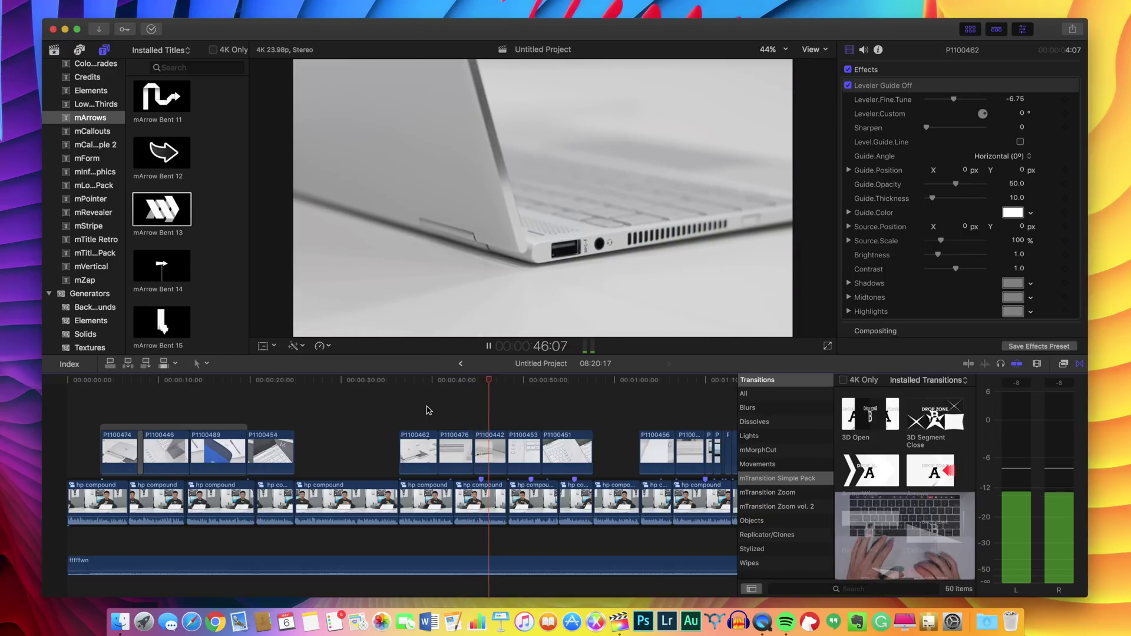
Browse Transitions through All, Movements and mTransition Simple Pack to reach mTransition Zoom
{"action": "key", "text": "space"}
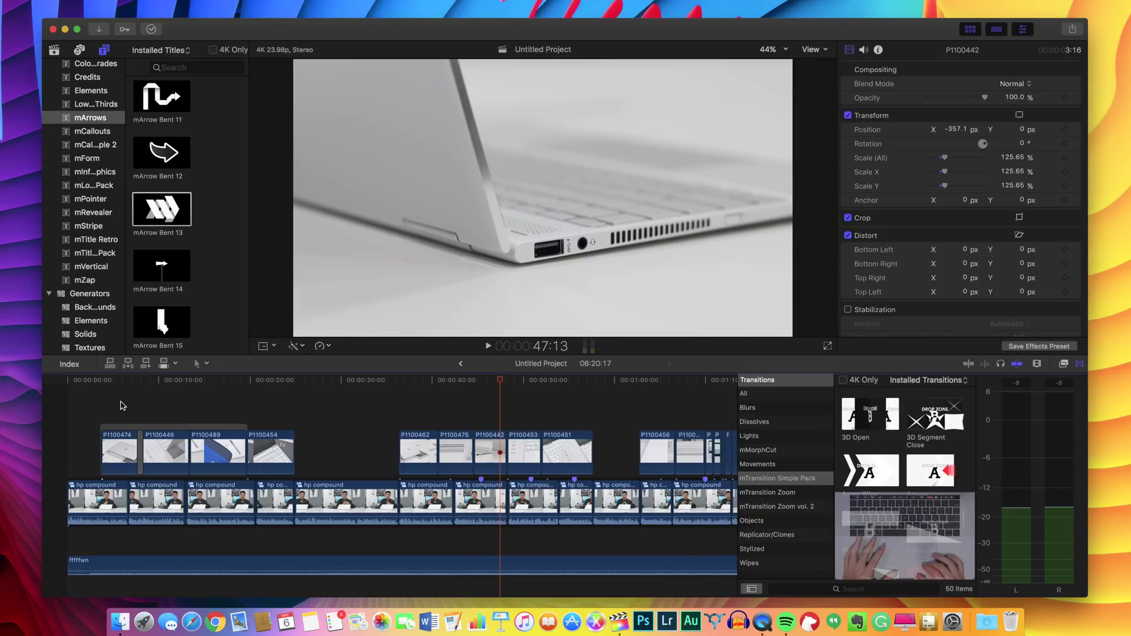
{"action": "left_click", "coordinate": [121, 405]}
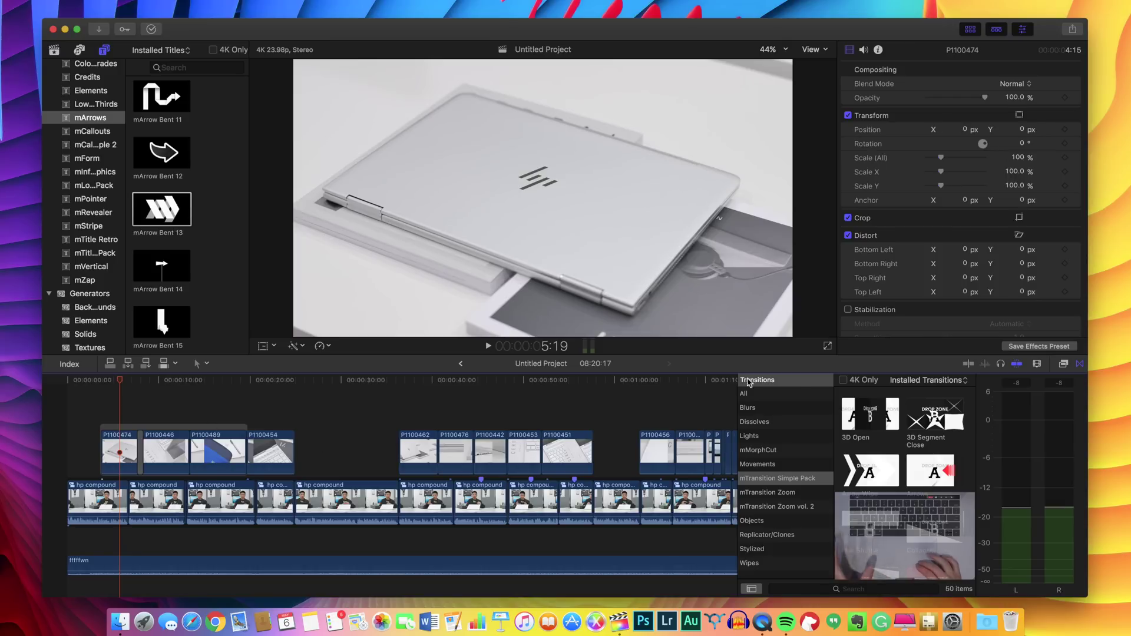
{"action": "left_click", "coordinate": [780, 393]}
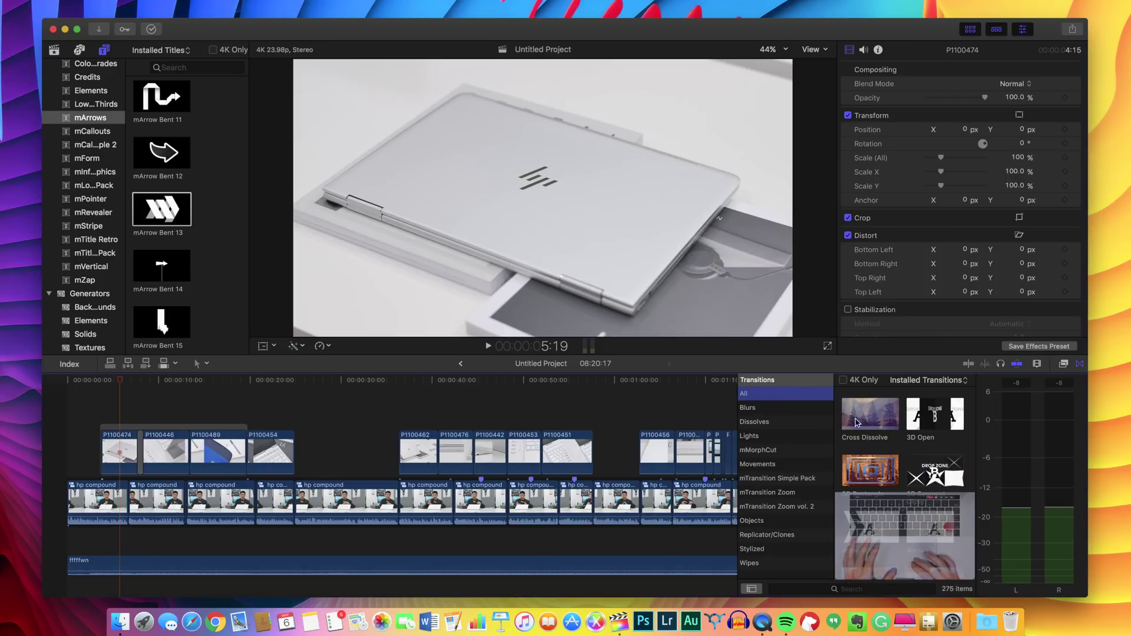
{"action": "left_click", "coordinate": [773, 465]}
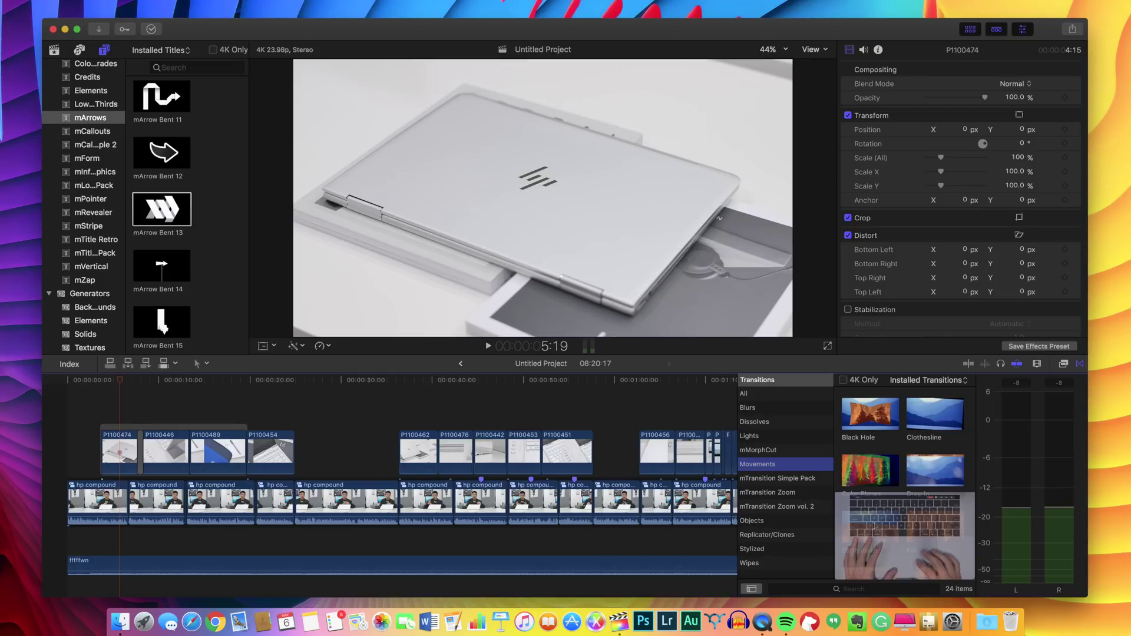
{"action": "scroll", "coordinate": [902, 436], "scroll_direction": "down", "scroll_amount": 2}
{"action": "scroll", "coordinate": [902, 436], "scroll_direction": "down", "scroll_amount": 8}
{"action": "left_click", "coordinate": [778, 478]}
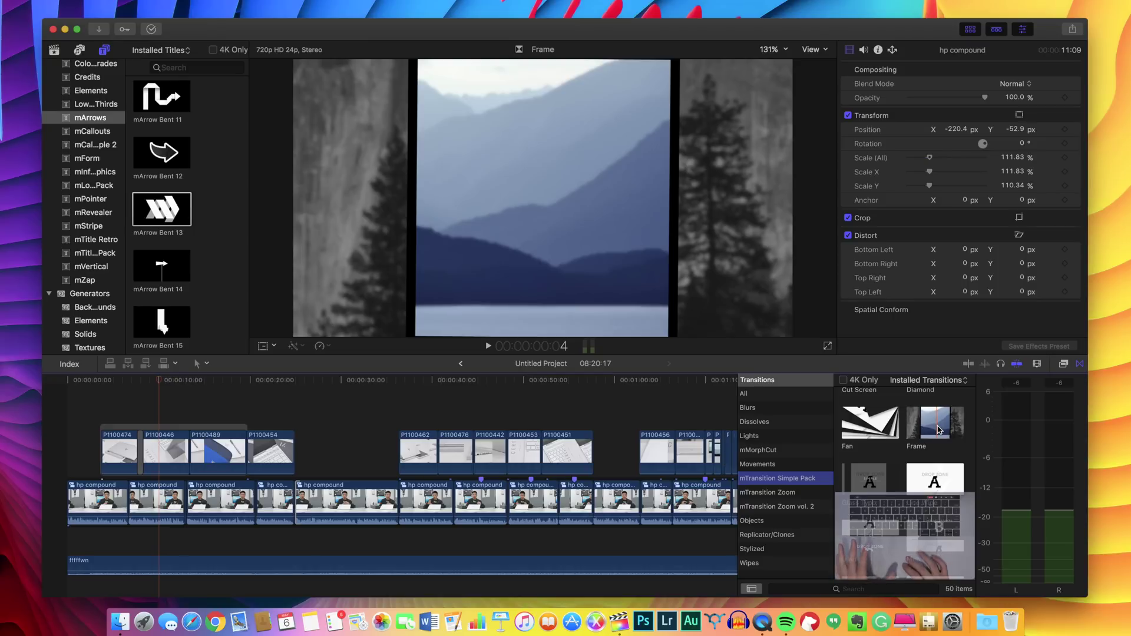
{"action": "scroll", "coordinate": [939, 430], "scroll_direction": "down", "scroll_amount": 5}
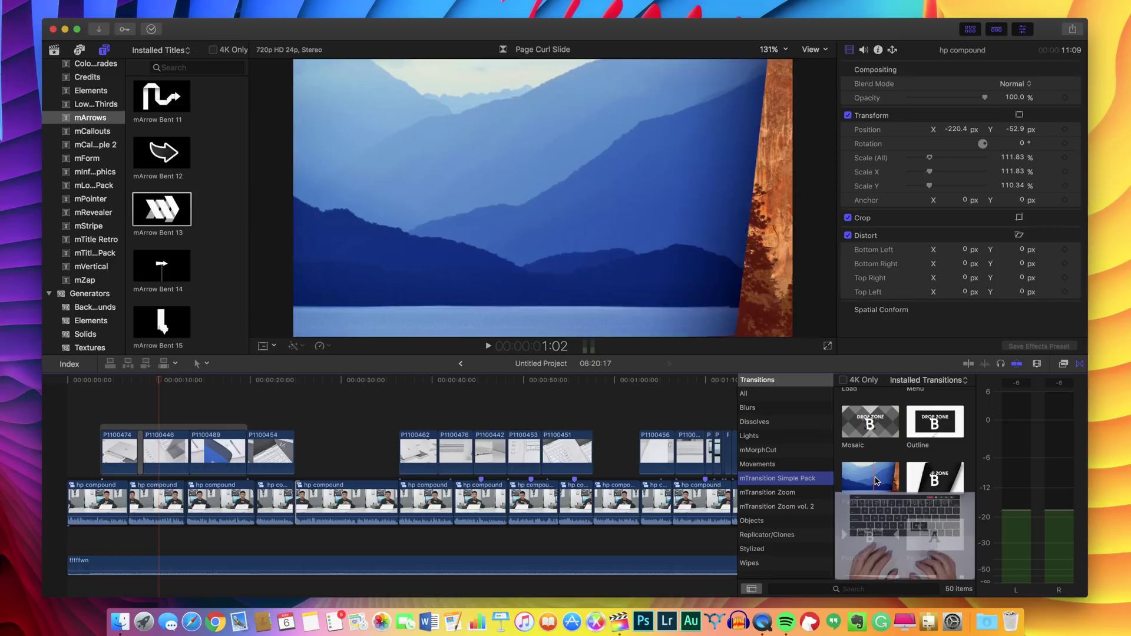
{"action": "left_click", "coordinate": [791, 494]}
{"action": "scroll", "coordinate": [884, 448], "scroll_direction": "up", "scroll_amount": 4}
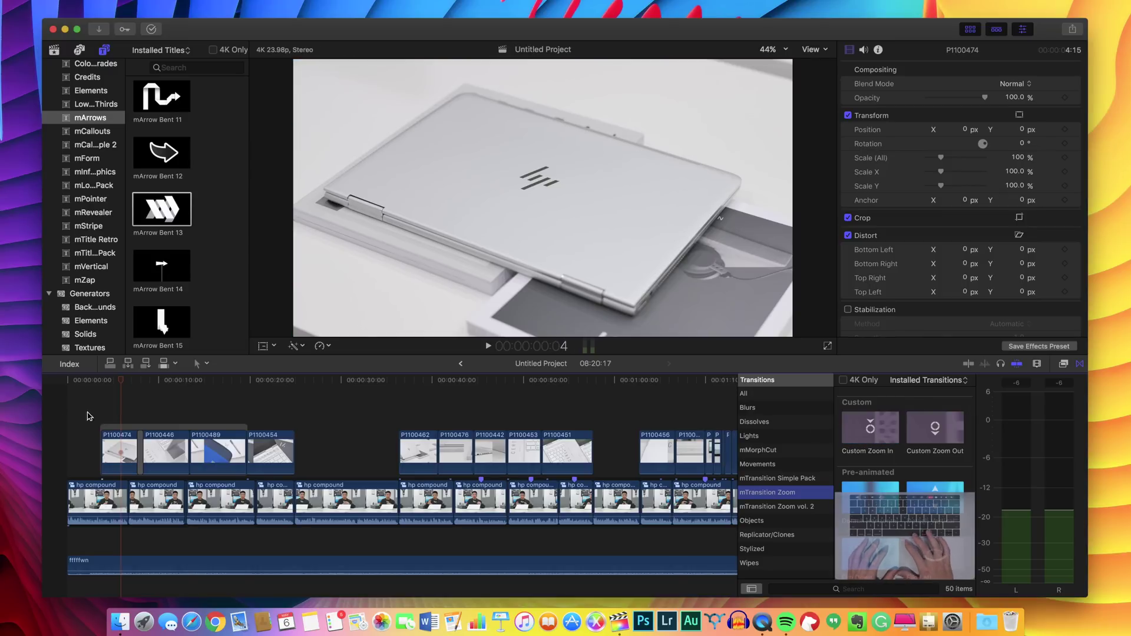
{"action": "key", "text": "space"}
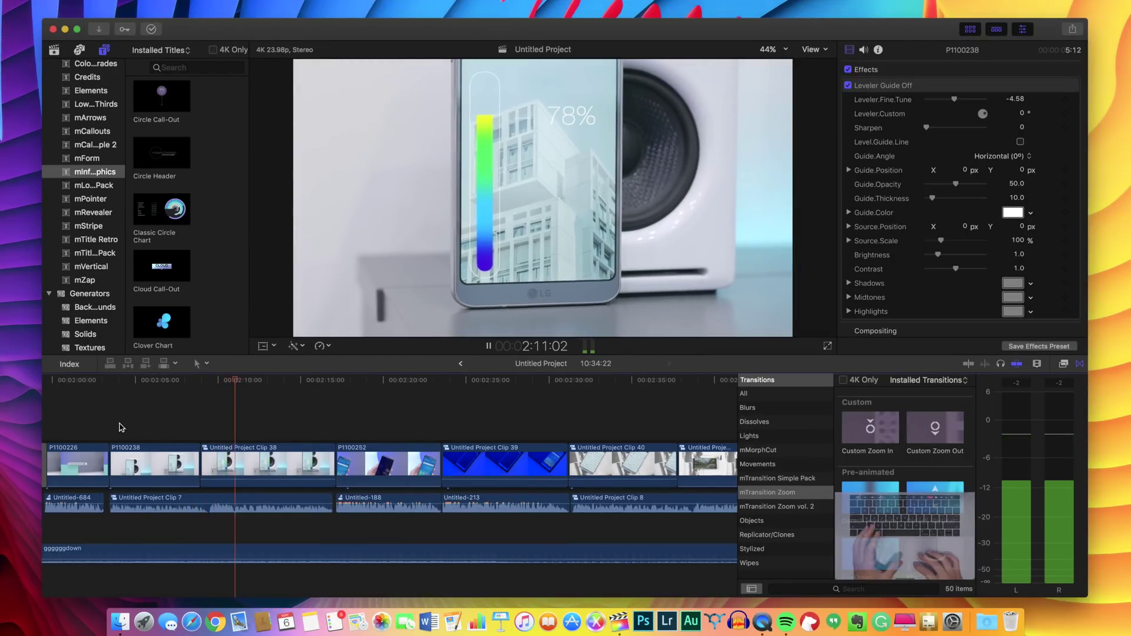
Preview Clip 38's animated move from its start, then open compound clip Untitled Project Clip 38
{"action": "key", "text": "space"}
{"action": "key", "text": "shift+t"}
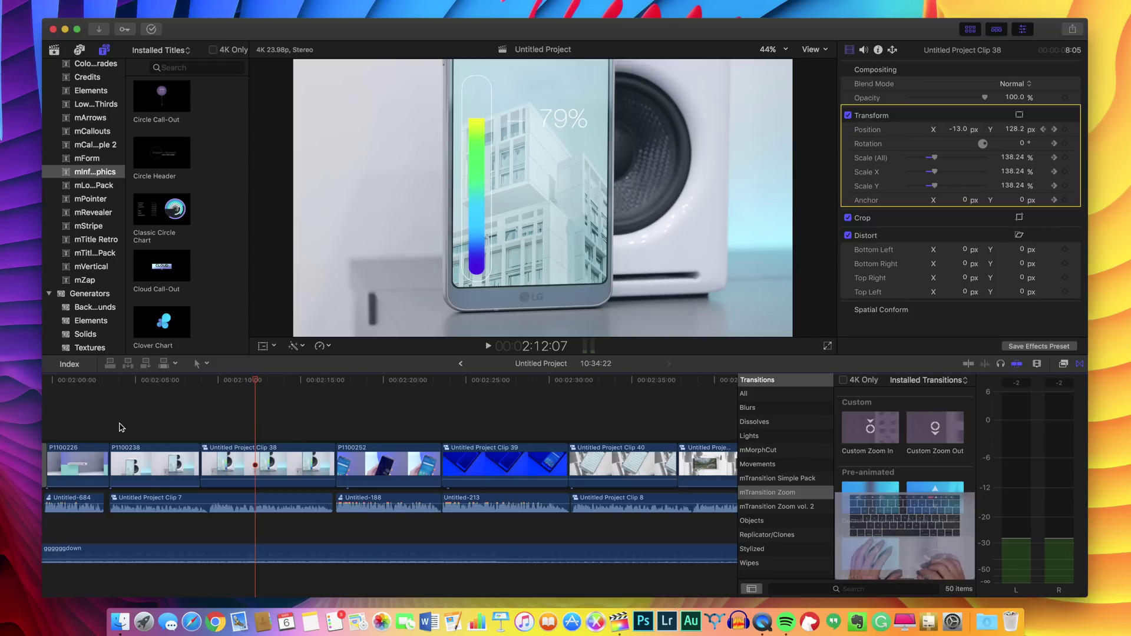
{"action": "left_click", "coordinate": [206, 422]}
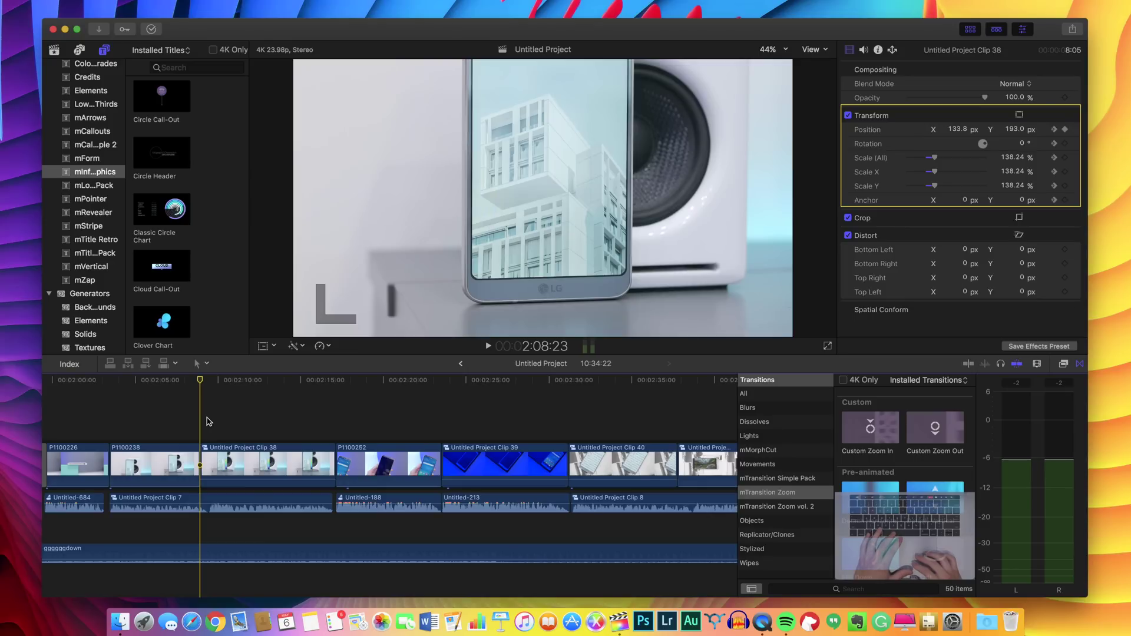
{"action": "key", "text": "space"}
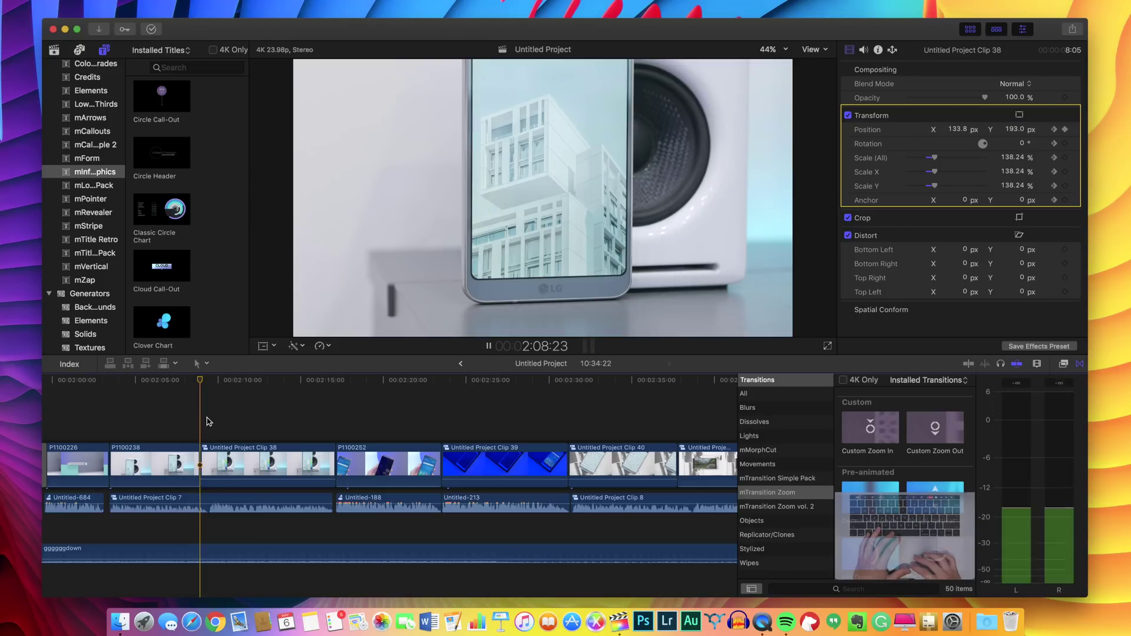
{"action": "key", "text": "space"}
{"action": "double_click", "coordinate": [232, 460]}
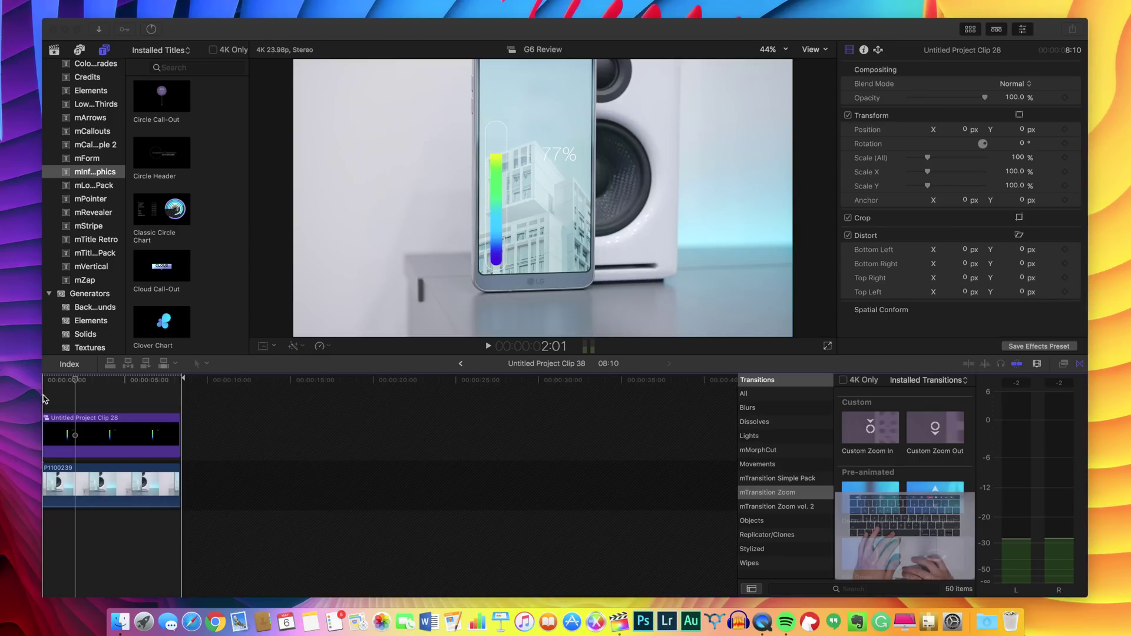
Play compound Clip 38 from its start, then return to the parent Untitled Project timeline
{"action": "left_click", "coordinate": [45, 399]}
{"action": "key", "text": "Home"}
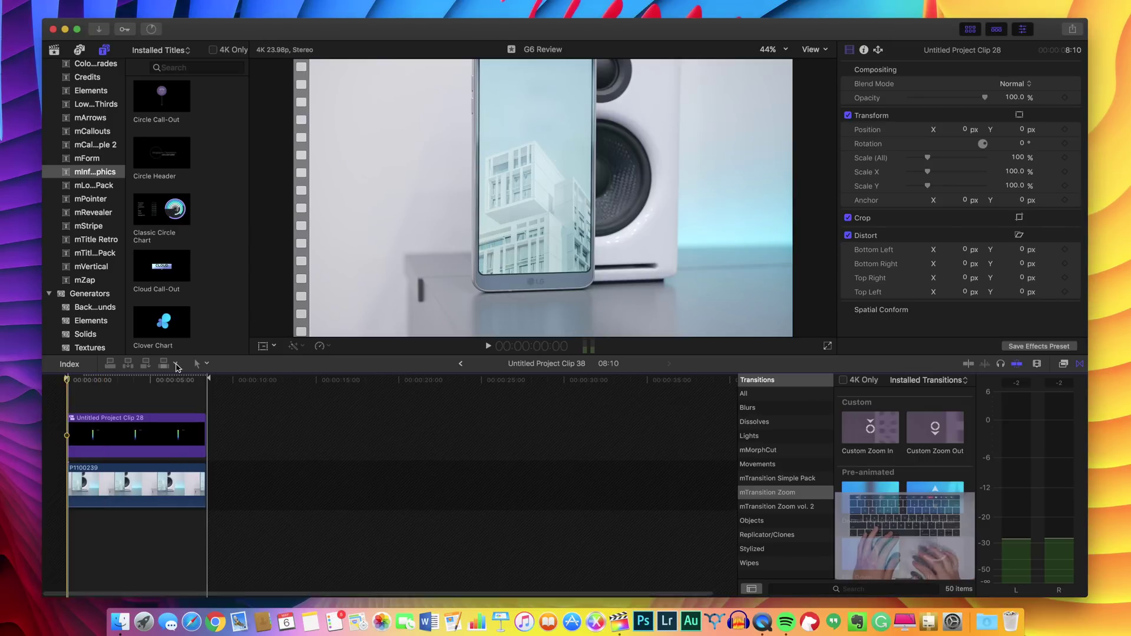
{"action": "key", "text": "space"}
{"action": "key", "text": "space"}
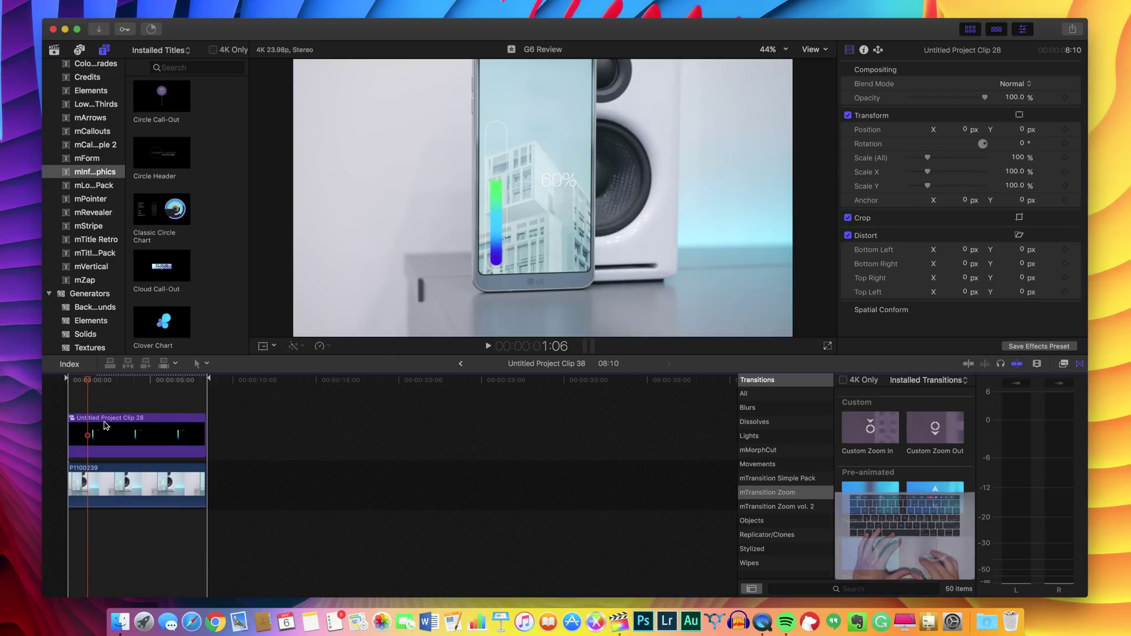
{"action": "left_click", "coordinate": [460, 365]}
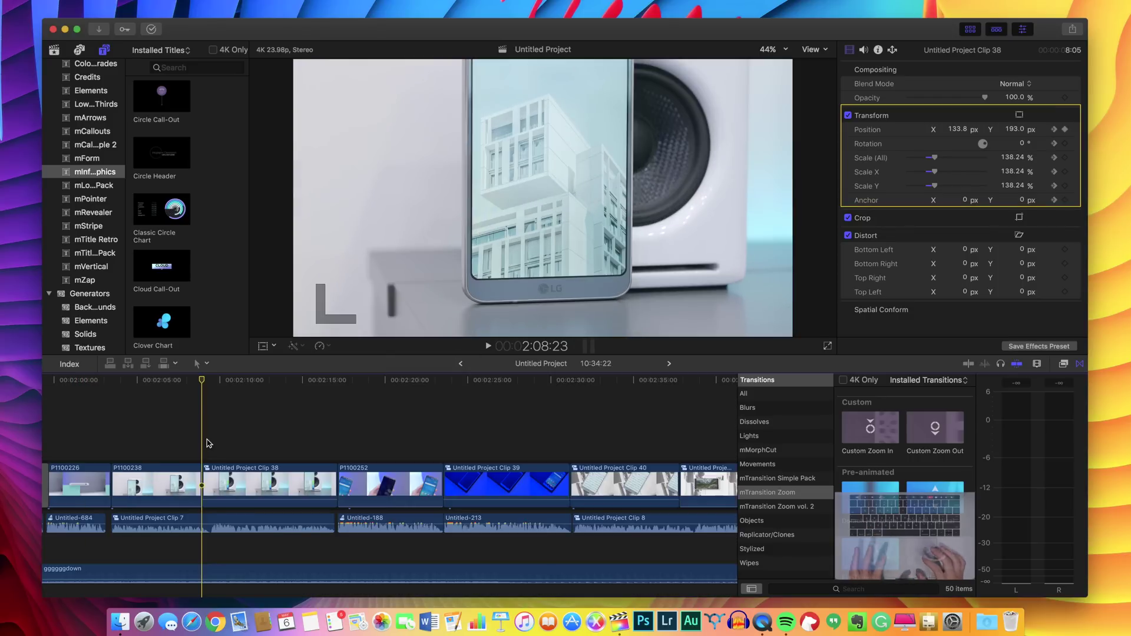
Show Clip 38's Video Animation, check its Position keyframes, and play the keyframed move
{"action": "left_click", "coordinate": [240, 486]}
{"action": "key", "text": "ctrl+v"}
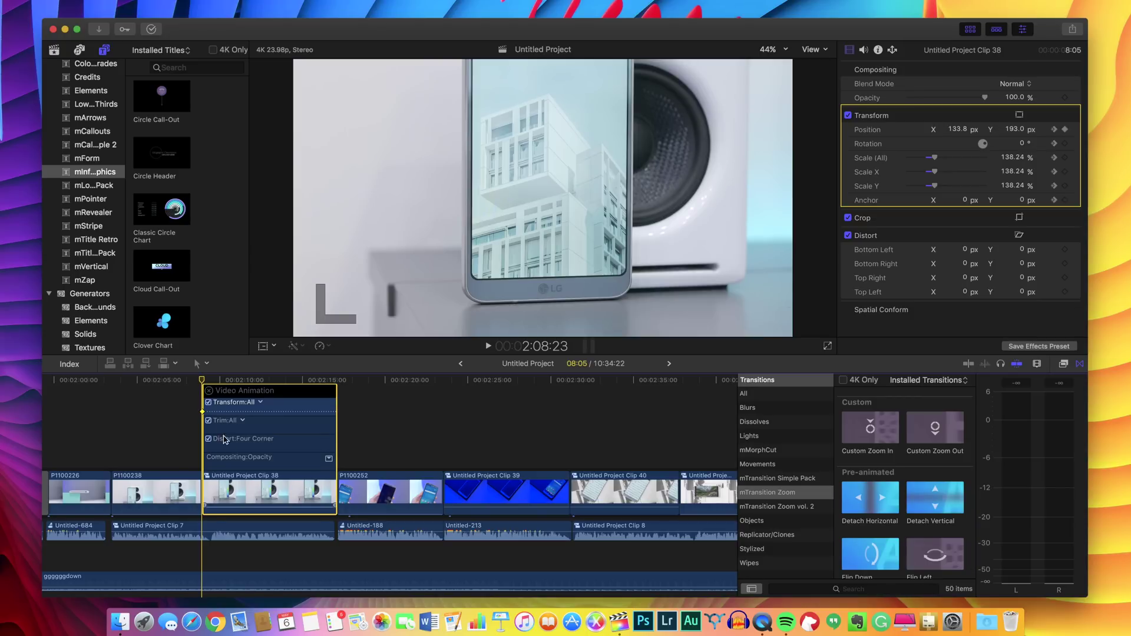
{"action": "left_click_drag", "start_coordinate": [202, 380], "coordinate": [331, 388]}
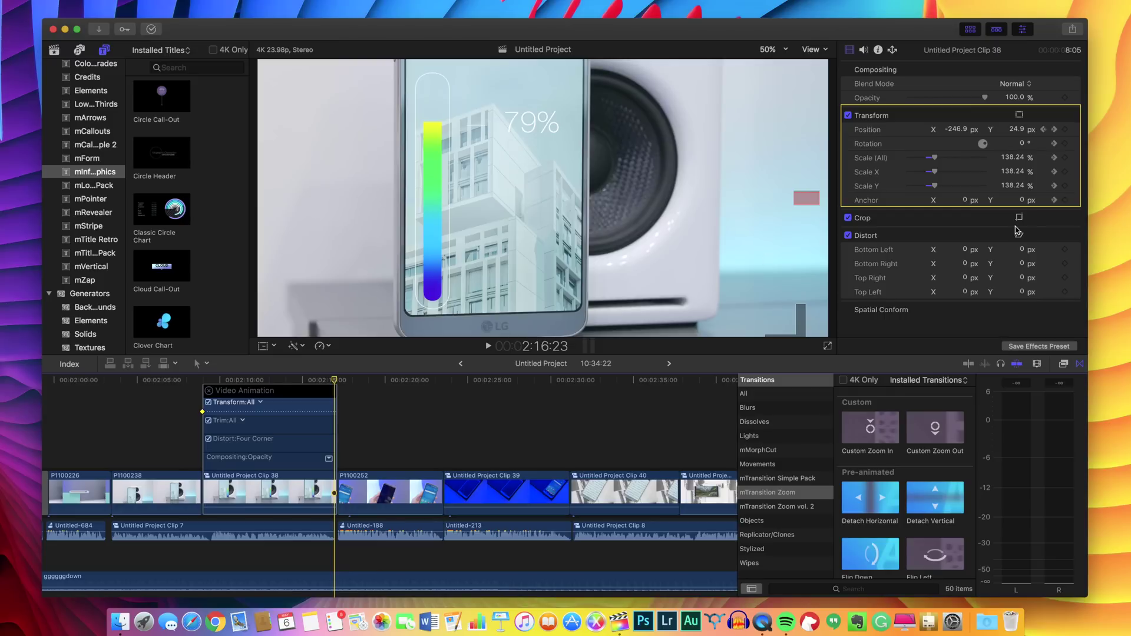
{"action": "left_click", "coordinate": [885, 129]}
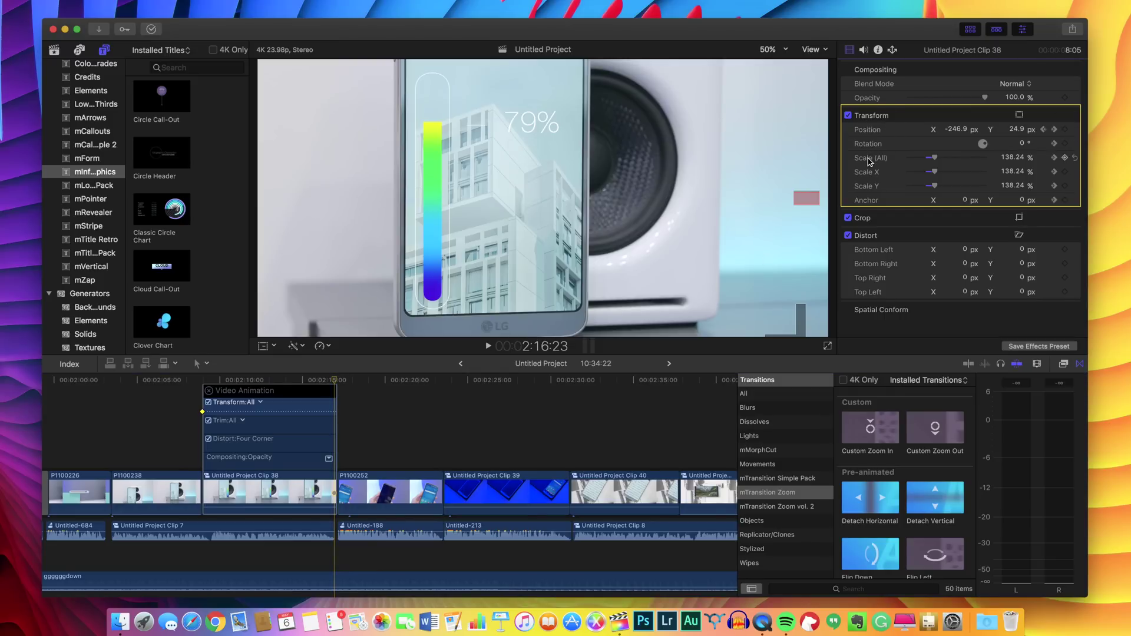
{"action": "left_click", "coordinate": [201, 379]}
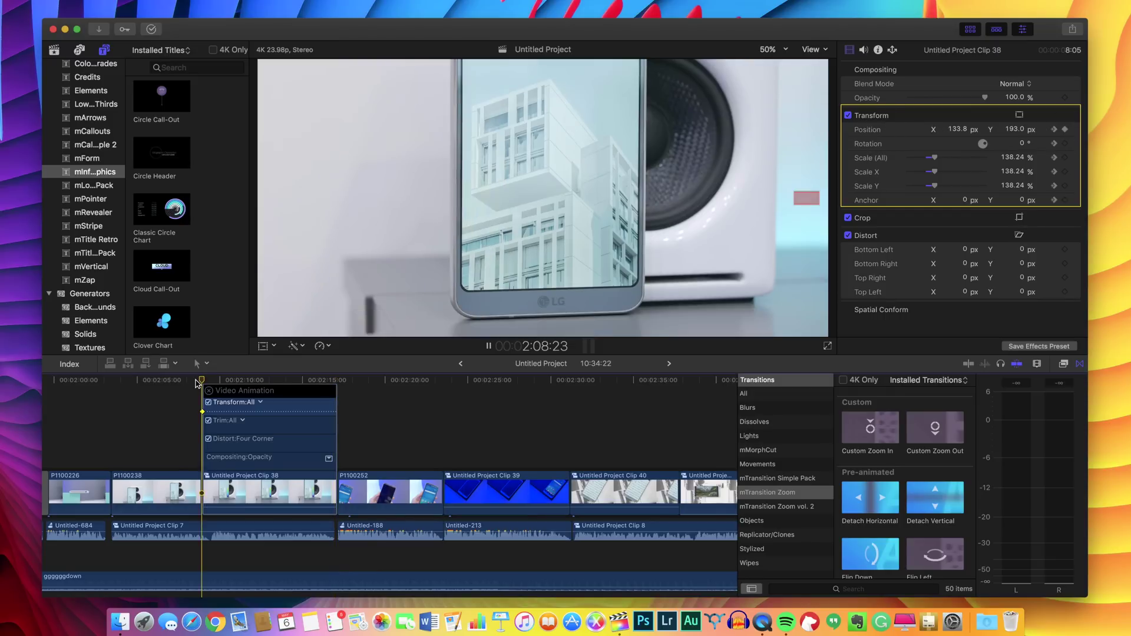
{"action": "key", "text": "space"}
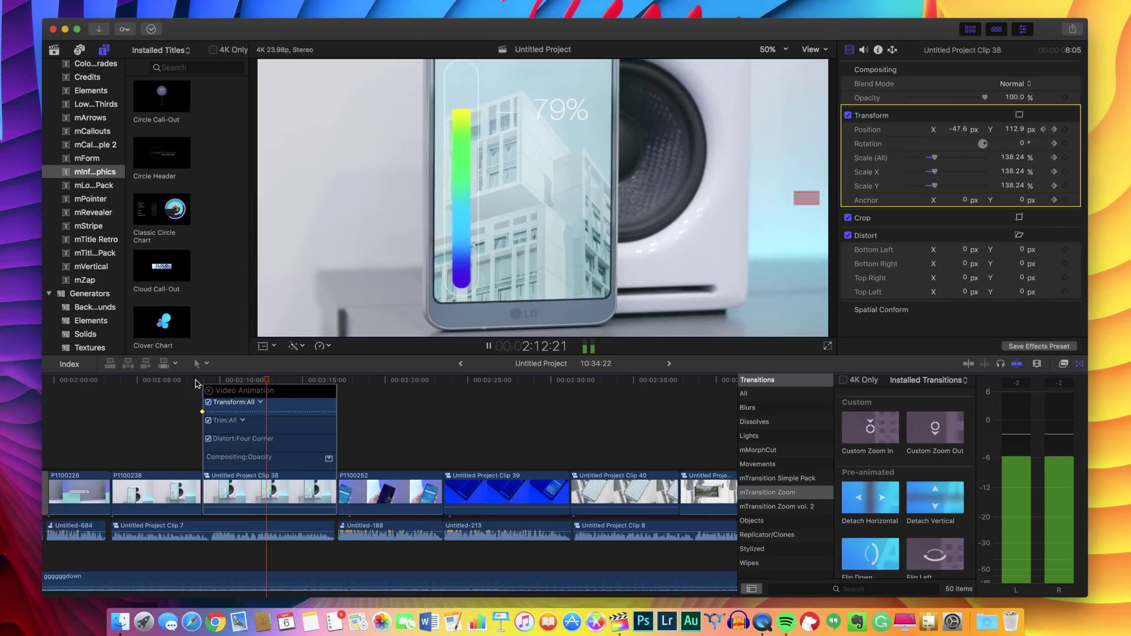
{"action": "key", "text": "space"}
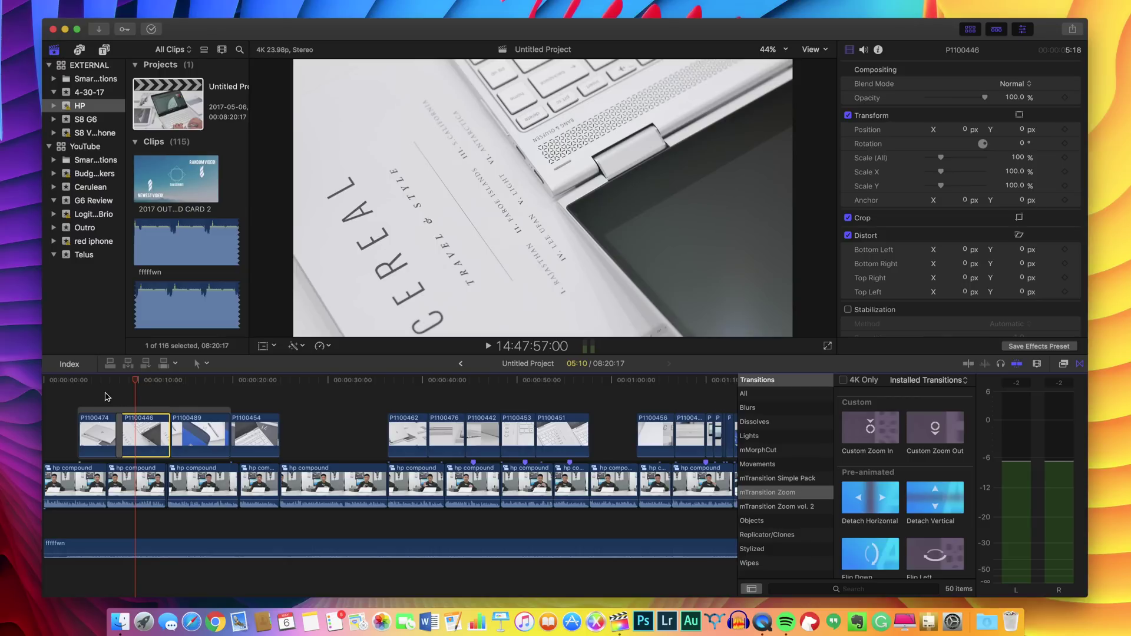
Apply White Balance Plugin 2 from My FCPeffects to laptop clip P1100446
{"action": "left_click", "coordinate": [97, 394]}
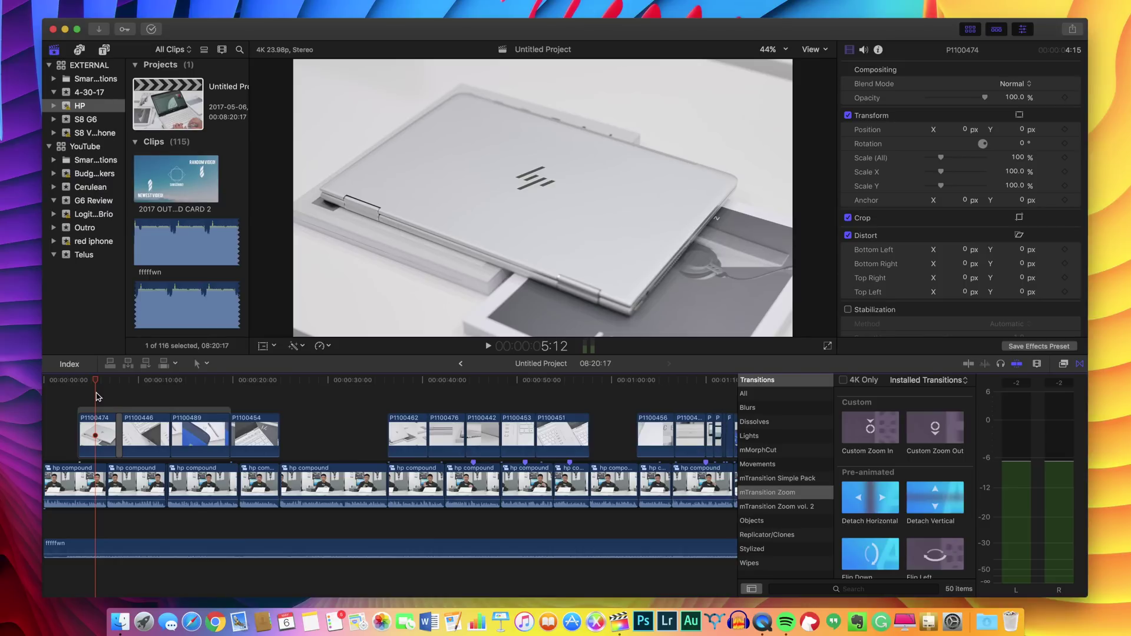
{"action": "left_click", "coordinate": [130, 436]}
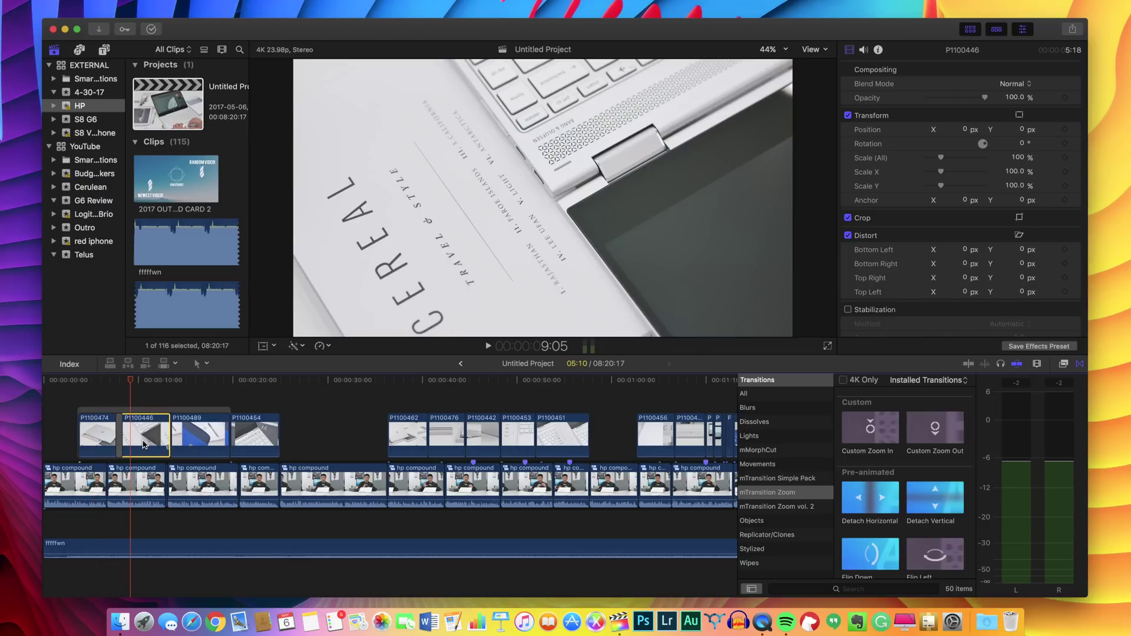
{"action": "left_click", "coordinate": [1062, 366]}
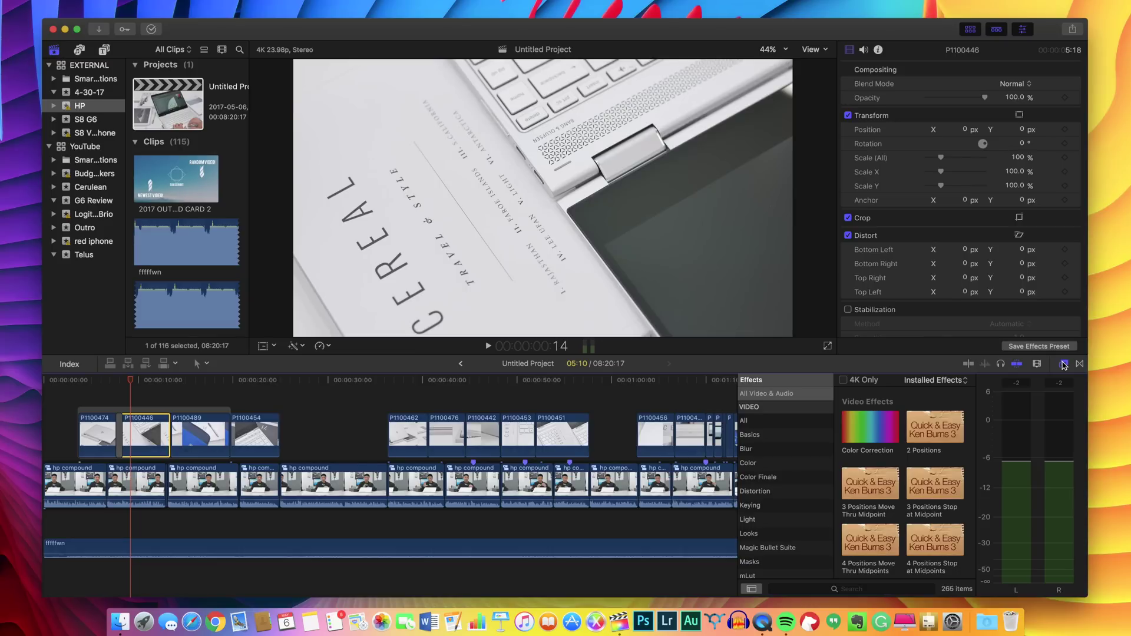
{"action": "scroll", "coordinate": [766, 551], "scroll_direction": "down", "scroll_amount": 3}
{"action": "left_click", "coordinate": [765, 546]}
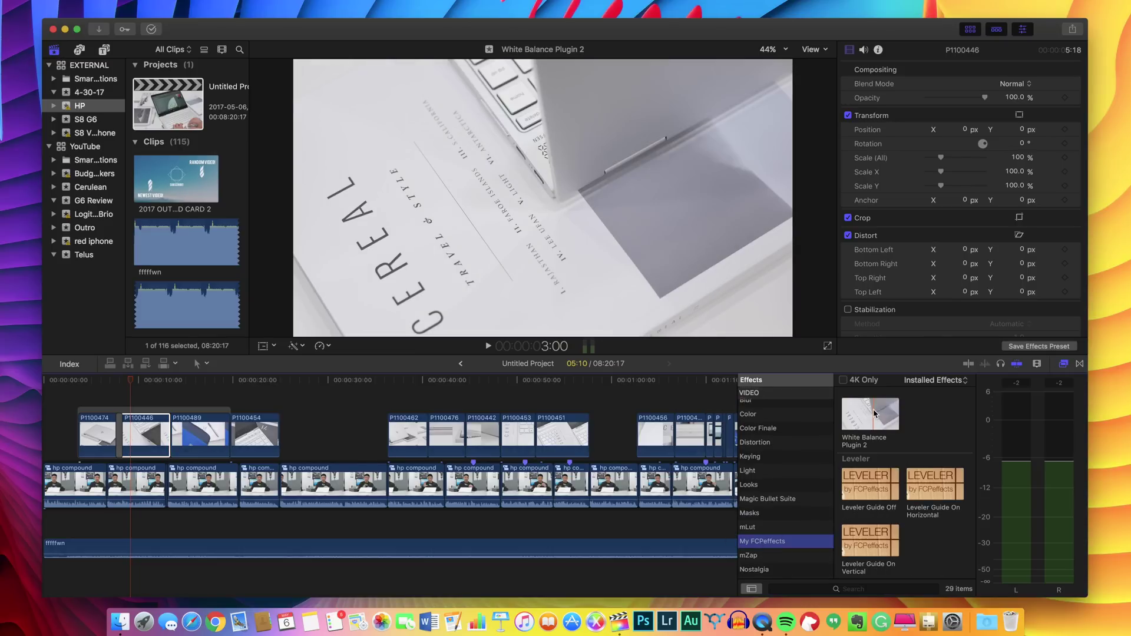
{"action": "left_click_drag", "start_coordinate": [874, 412], "coordinate": [152, 443]}
Set the effect's Blue-Orange temperature to 0
{"action": "scroll", "coordinate": [994, 125], "scroll_direction": "down", "scroll_amount": 3}
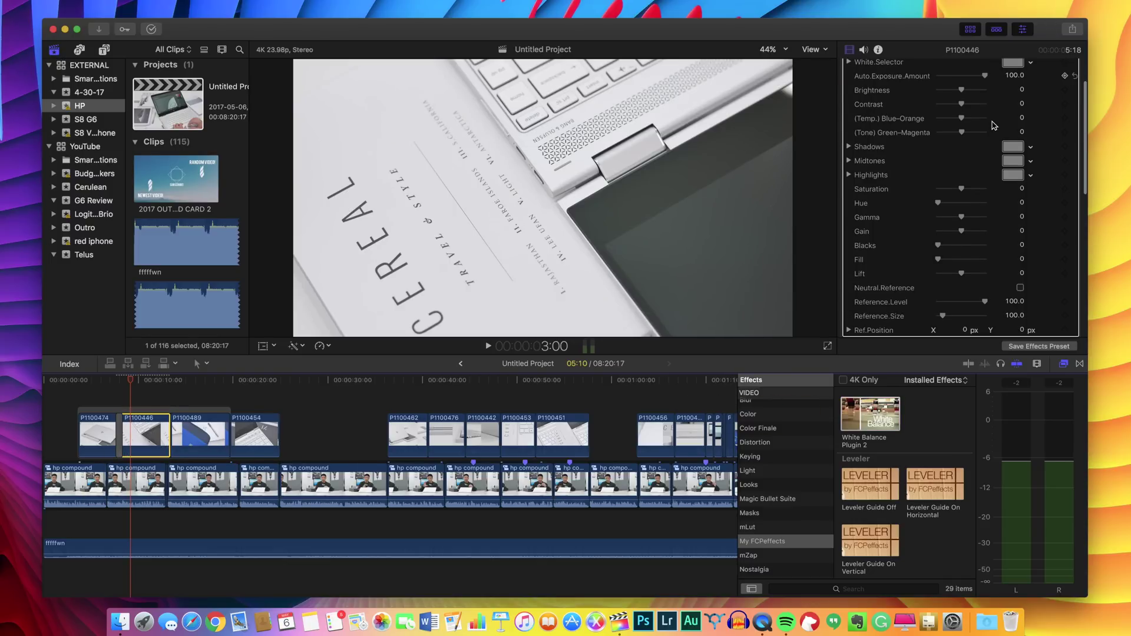
{"action": "scroll", "coordinate": [994, 125], "scroll_direction": "up", "scroll_amount": 3}
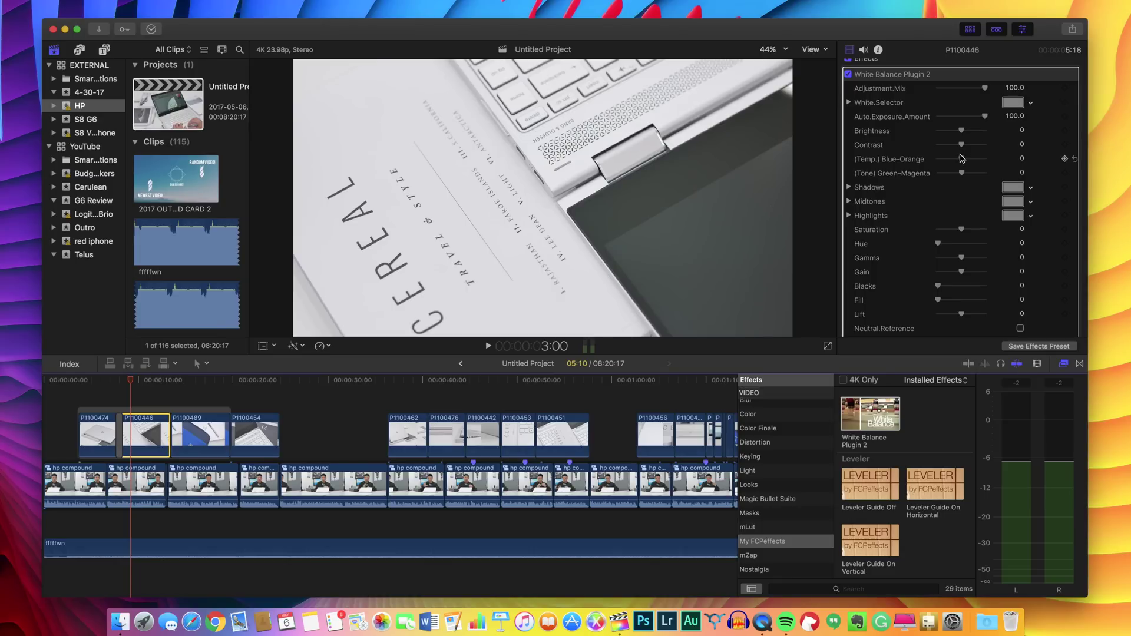
{"action": "mouse_move", "coordinate": [962, 159]}
{"action": "left_mouse_down"}
{"action": "mouse_move", "coordinate": [939, 157]}
{"action": "mouse_move", "coordinate": [964, 162]}
{"action": "left_mouse_up"}
{"action": "left_click", "coordinate": [1015, 157]}
{"action": "type", "text": "0"}
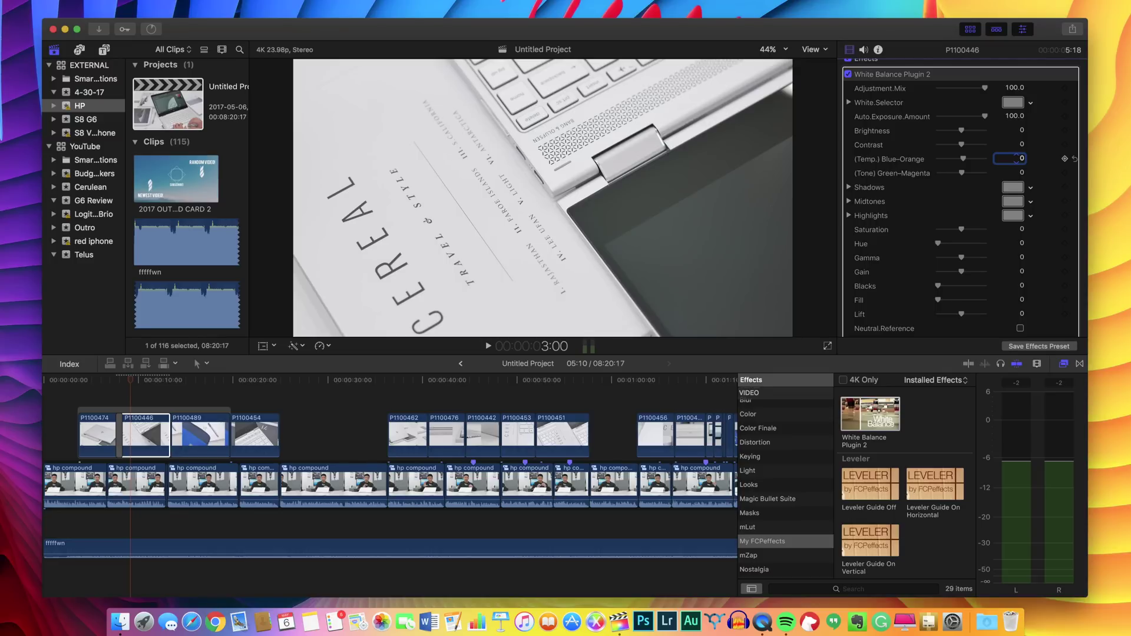
{"action": "key", "text": "Return"}
{"action": "left_click", "coordinate": [149, 454]}
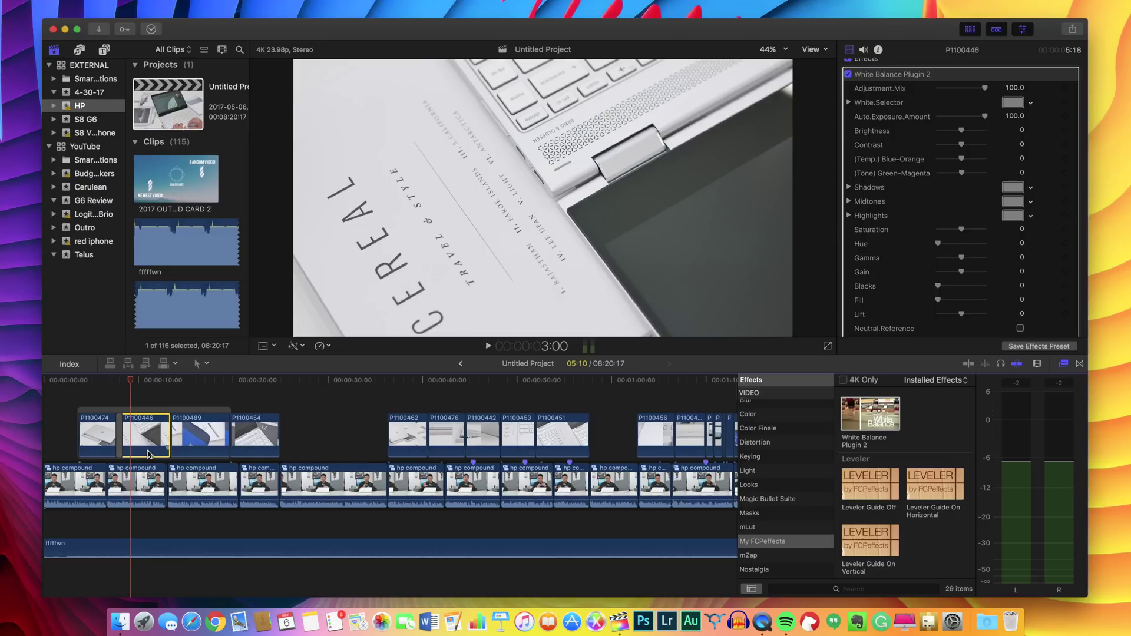
{"action": "key", "text": "super+6"}
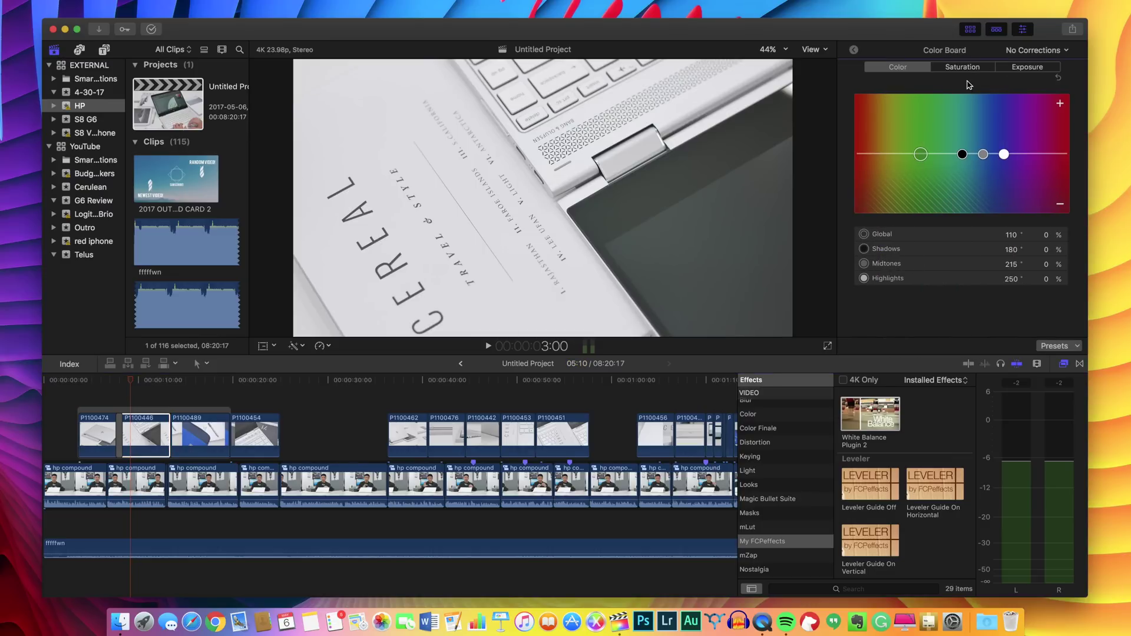
Start Color Correction 1 on the laptop clip and raise the Shadows exposure
{"action": "left_click", "coordinate": [955, 68]}
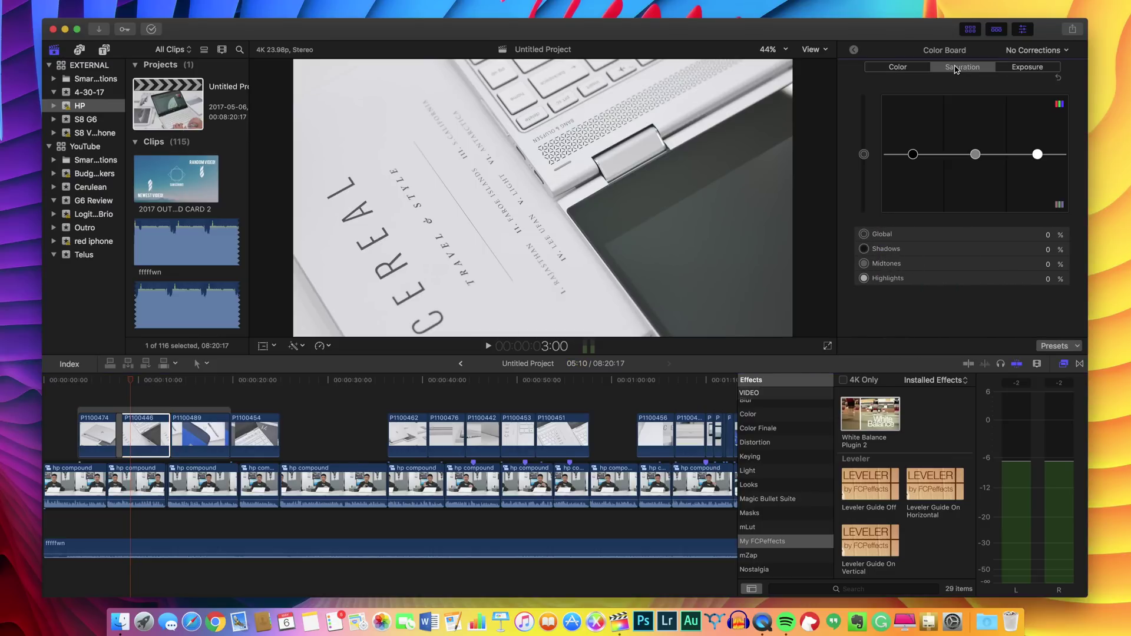
{"action": "left_click", "coordinate": [1020, 67]}
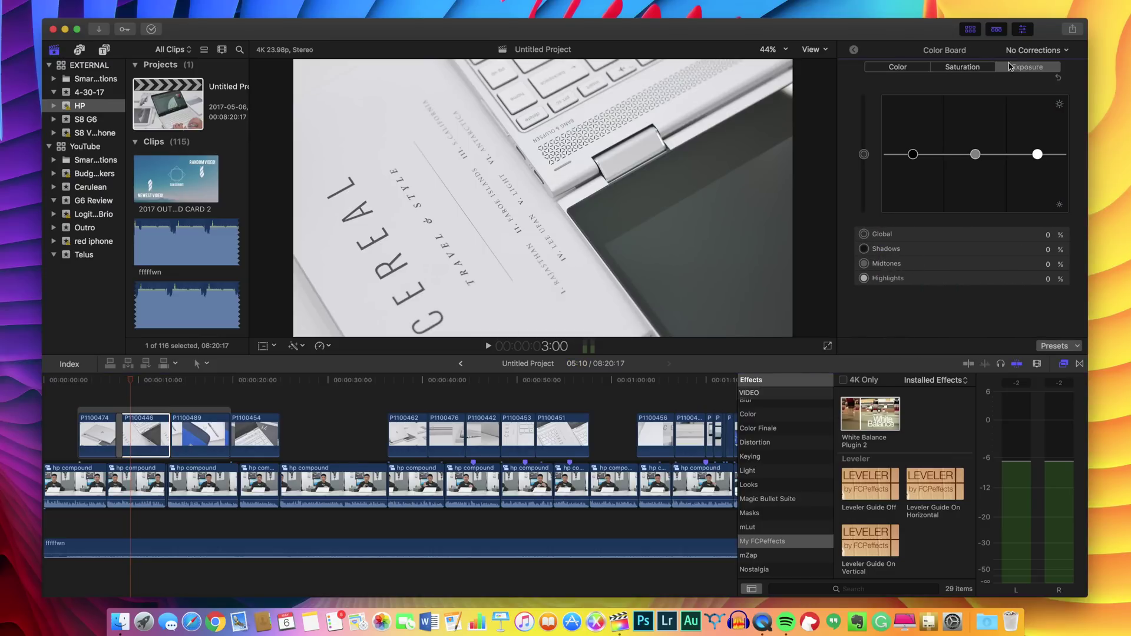
{"action": "left_click", "coordinate": [955, 74]}
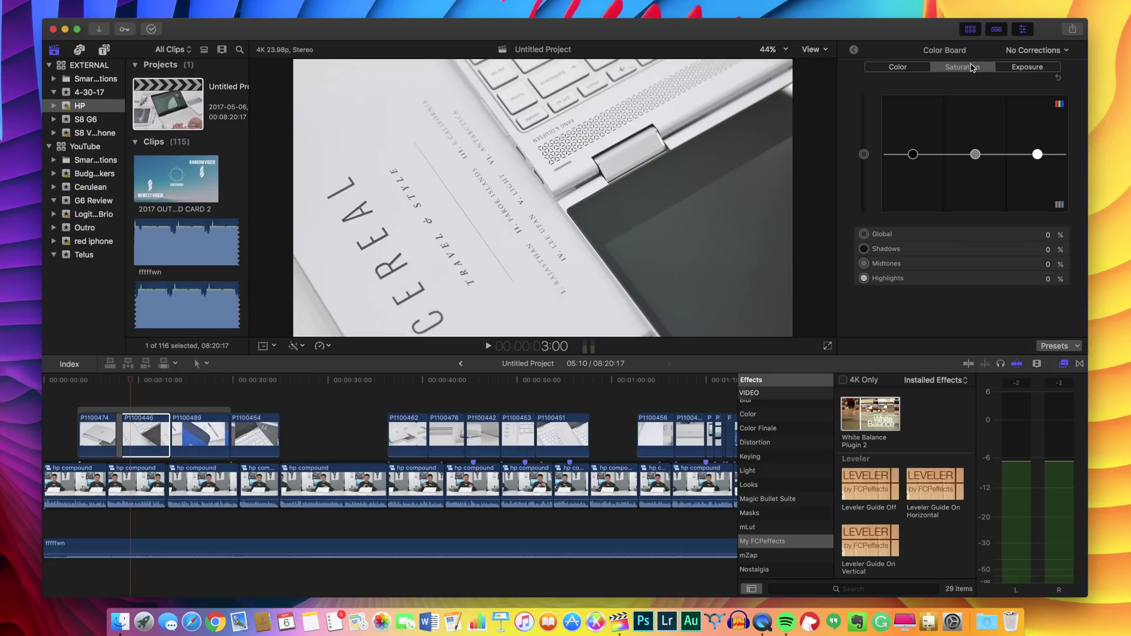
{"action": "left_click", "coordinate": [1025, 67]}
{"action": "left_click", "coordinate": [1037, 155]}
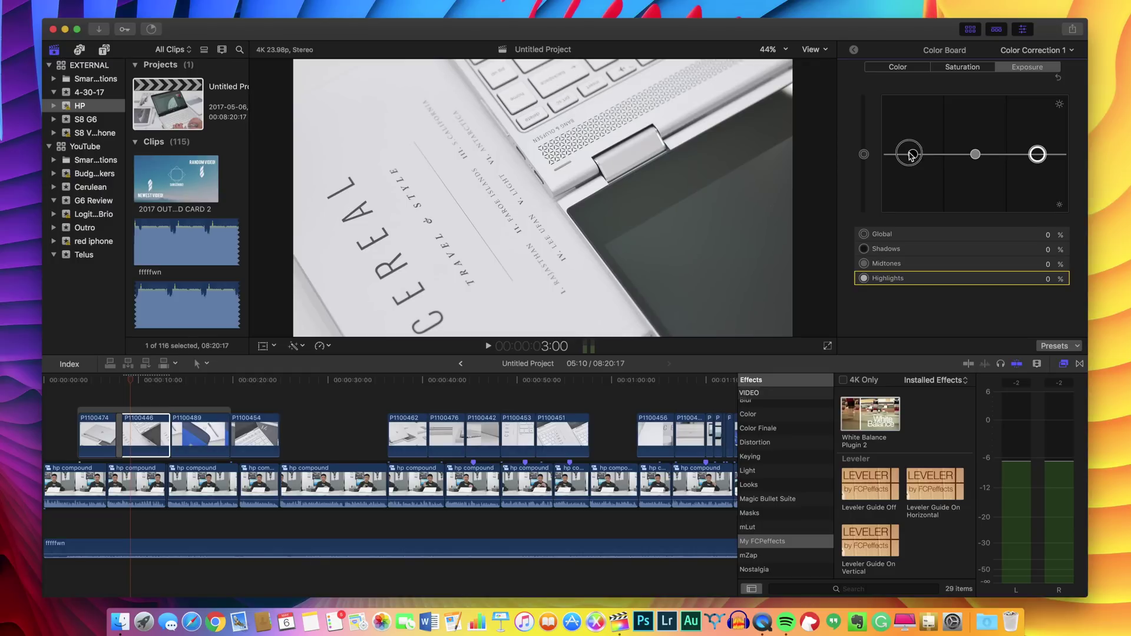
{"action": "mouse_move", "coordinate": [912, 154]}
{"action": "left_mouse_down"}
{"action": "mouse_move", "coordinate": [912, 173]}
{"action": "mouse_move", "coordinate": [922, 112]}
{"action": "mouse_move", "coordinate": [904, 183]}
{"action": "mouse_move", "coordinate": [912, 154]}
{"action": "left_mouse_up"}
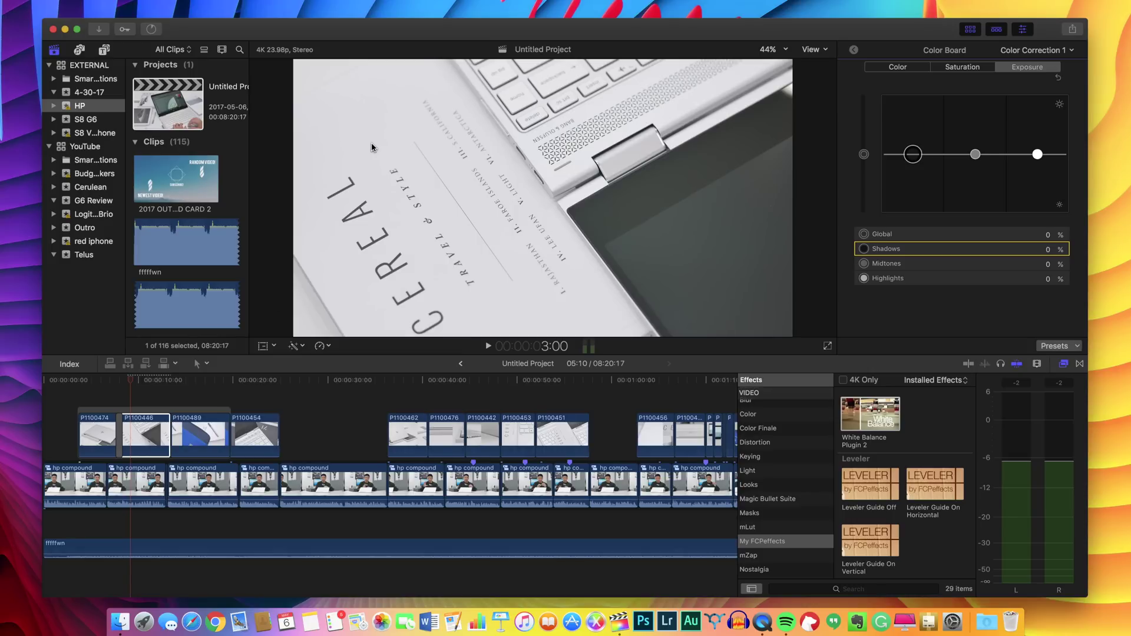
Lower the Global saturation to -19%
{"action": "left_click", "coordinate": [962, 67]}
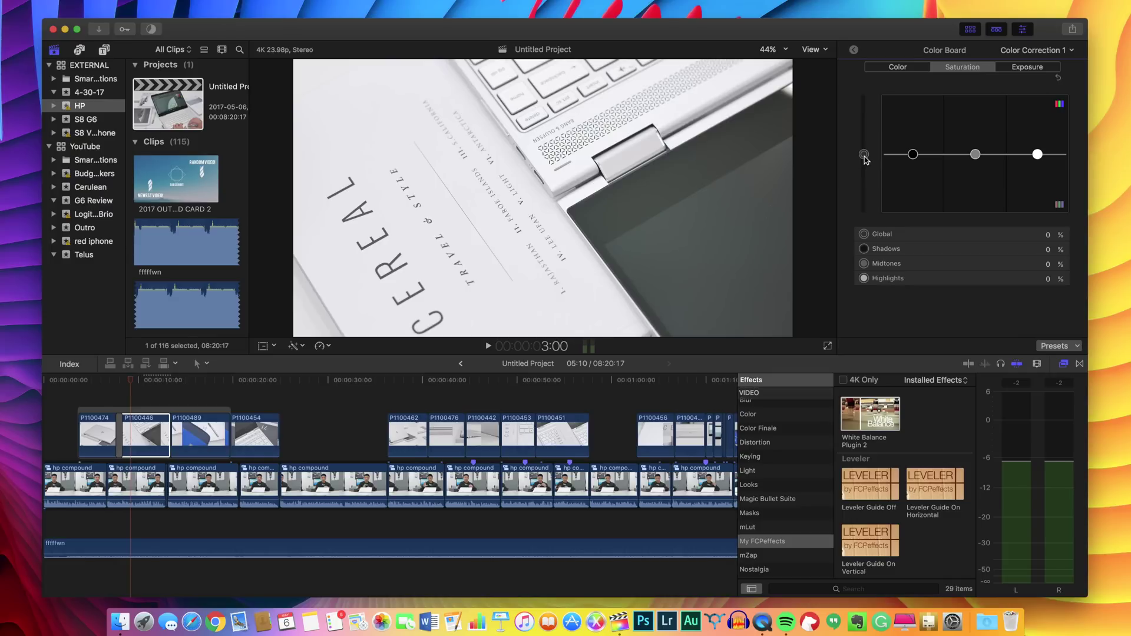
{"action": "left_click", "coordinate": [864, 158]}
{"action": "left_click_drag", "start_coordinate": [864, 159], "coordinate": [865, 171]}
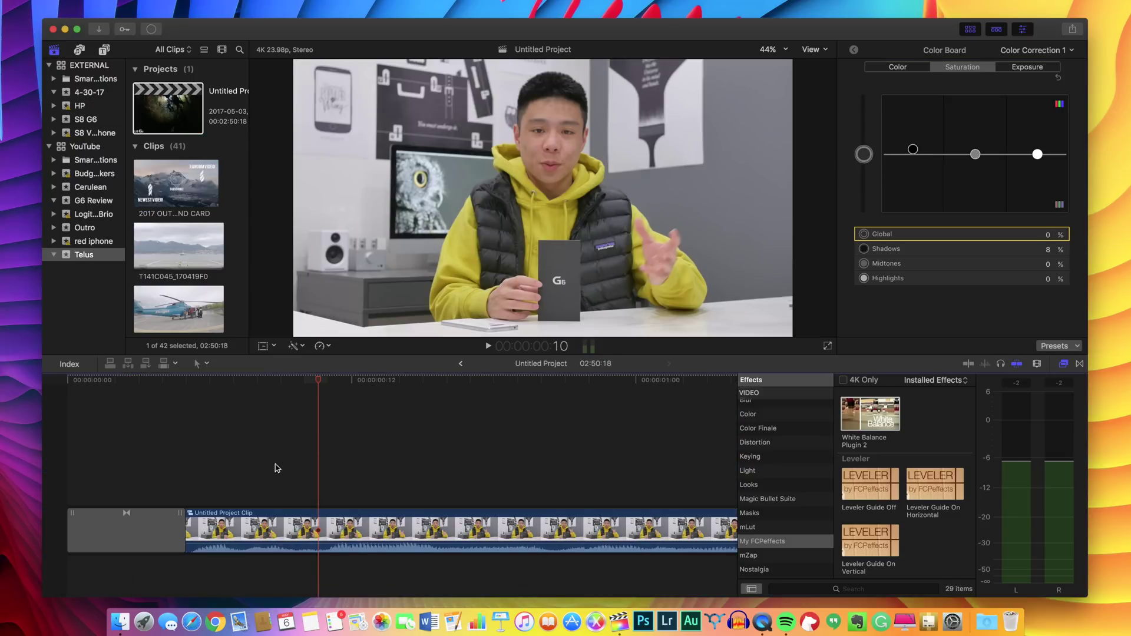
{"action": "left_click", "coordinate": [218, 462]}
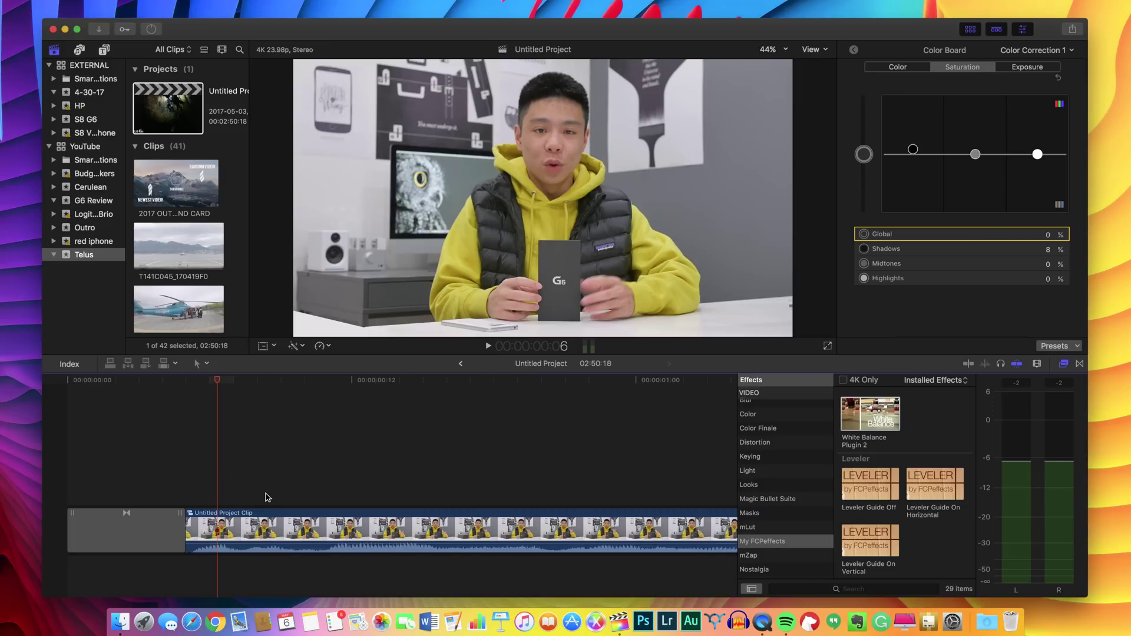
Review the Telus talking-head clip's saturation and exposure grade, then list its applied effects
{"action": "left_click", "coordinate": [268, 518]}
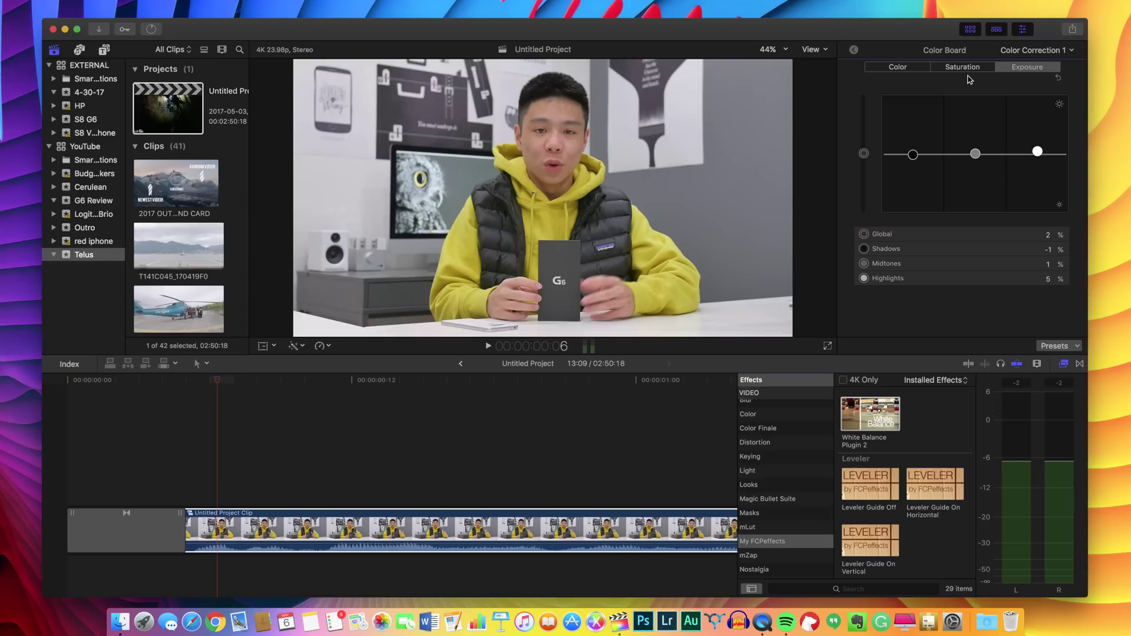
{"action": "left_click", "coordinate": [962, 67]}
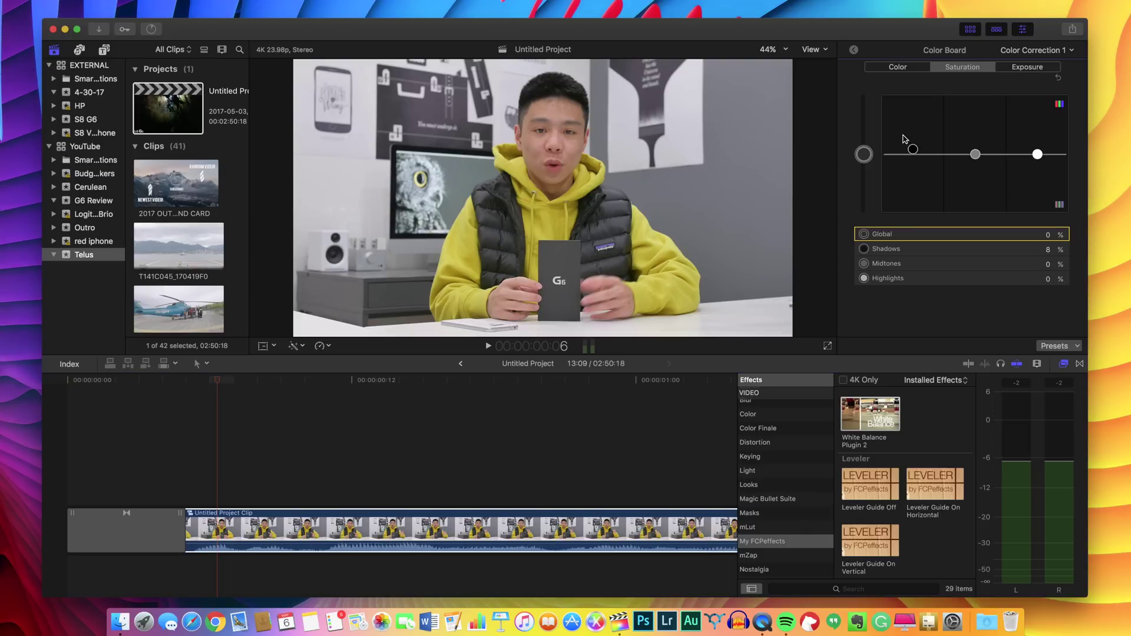
{"action": "left_click", "coordinate": [1026, 67]}
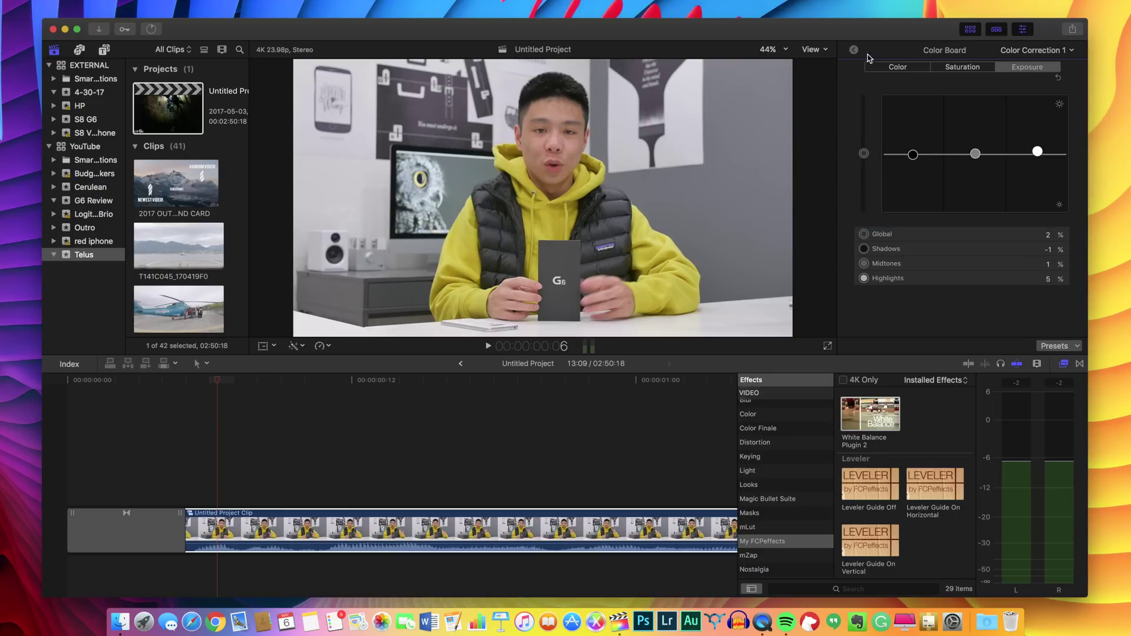
{"action": "scroll", "coordinate": [765, 501], "scroll_direction": "up", "scroll_amount": 1}
{"action": "left_click", "coordinate": [760, 450]}
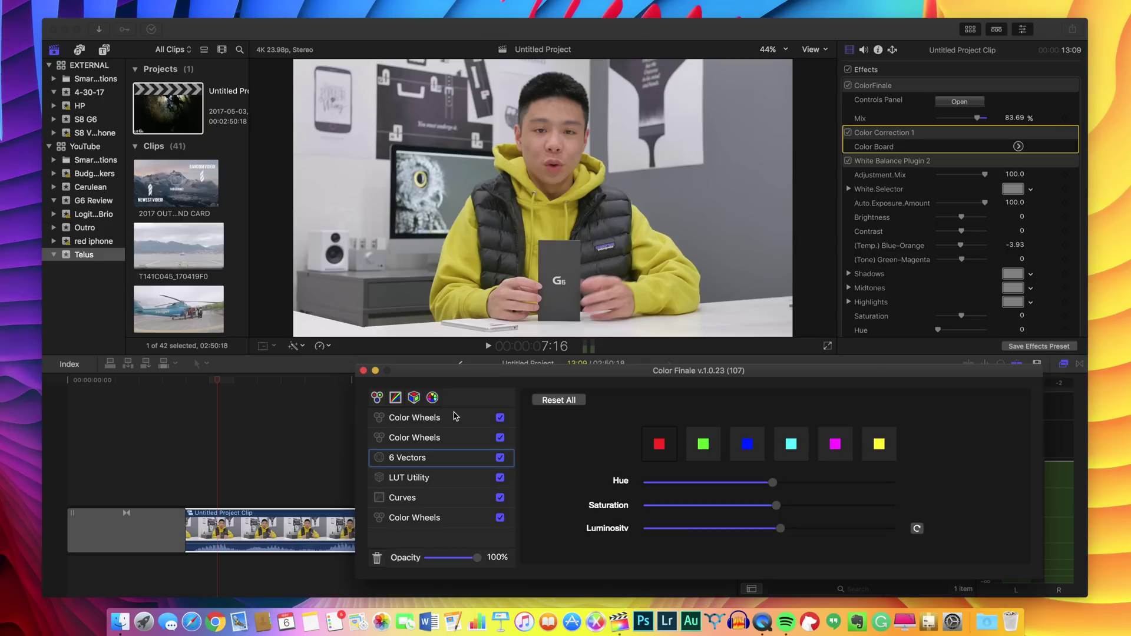
Add Color Wheels, Curves and 6 Vectors layers in Color Finale and pick the green vector
{"action": "left_click", "coordinate": [453, 417]}
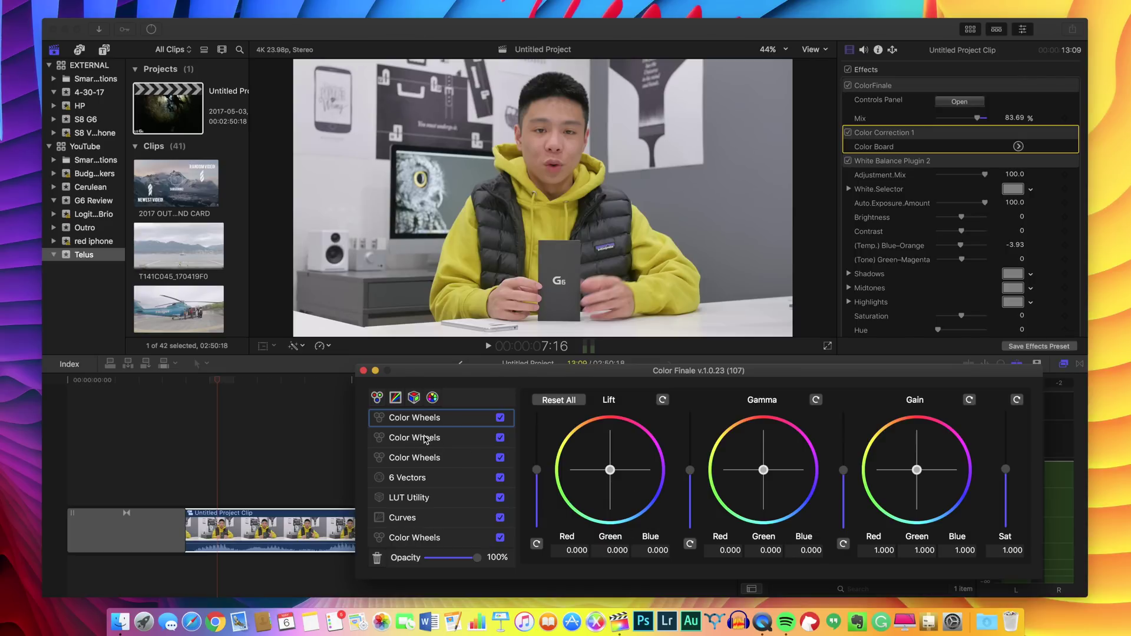
{"action": "left_click", "coordinate": [395, 398]}
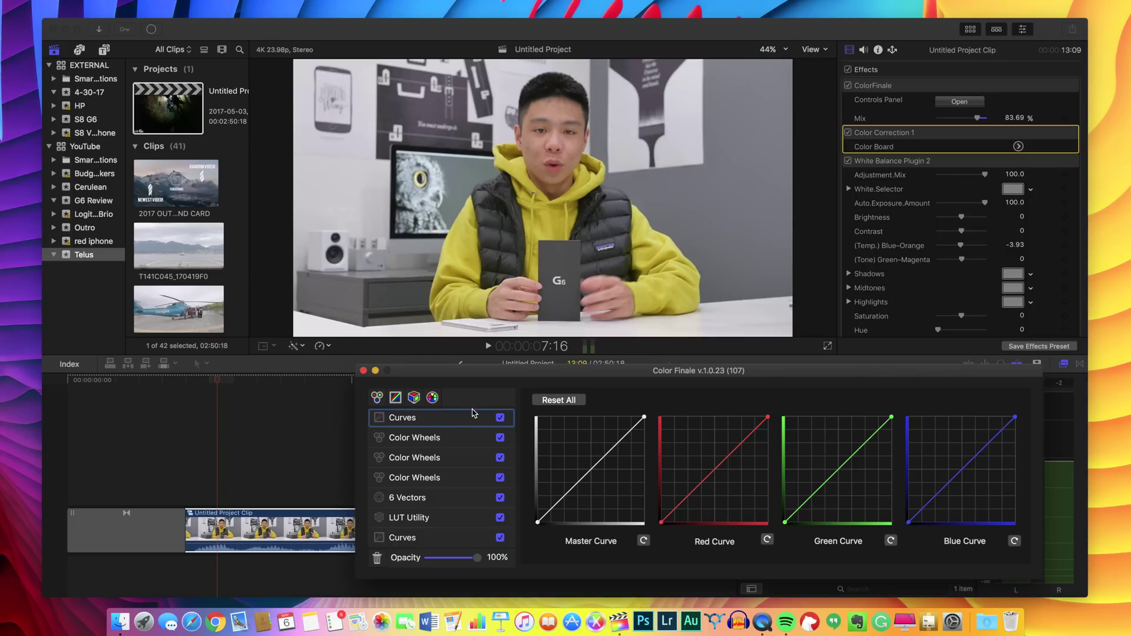
{"action": "left_click", "coordinate": [432, 397]}
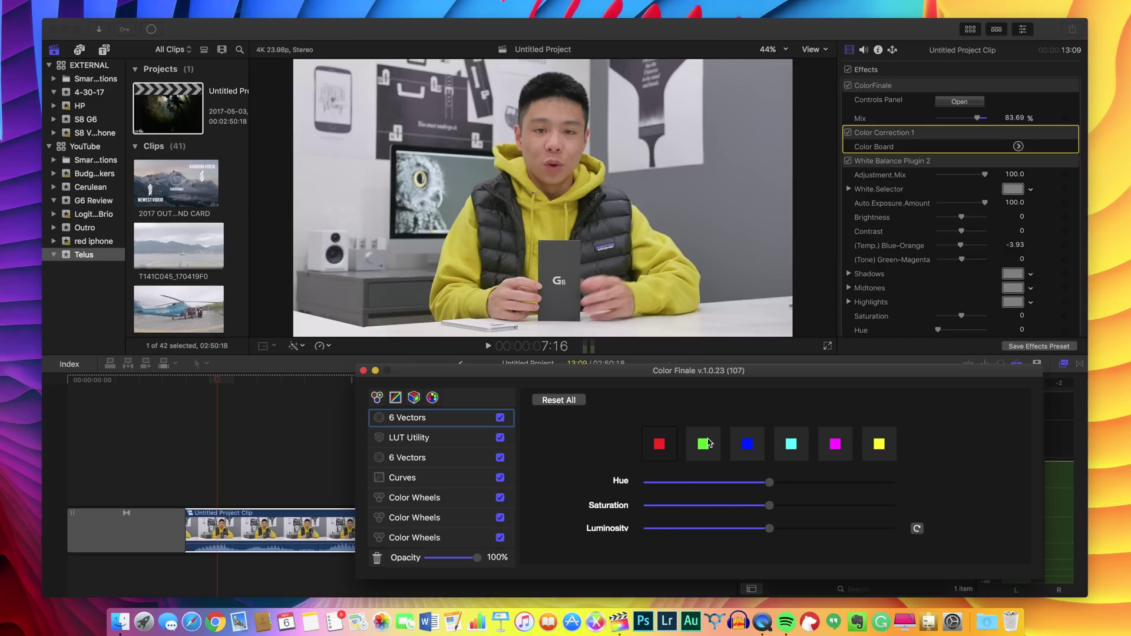
{"action": "left_click", "coordinate": [705, 443]}
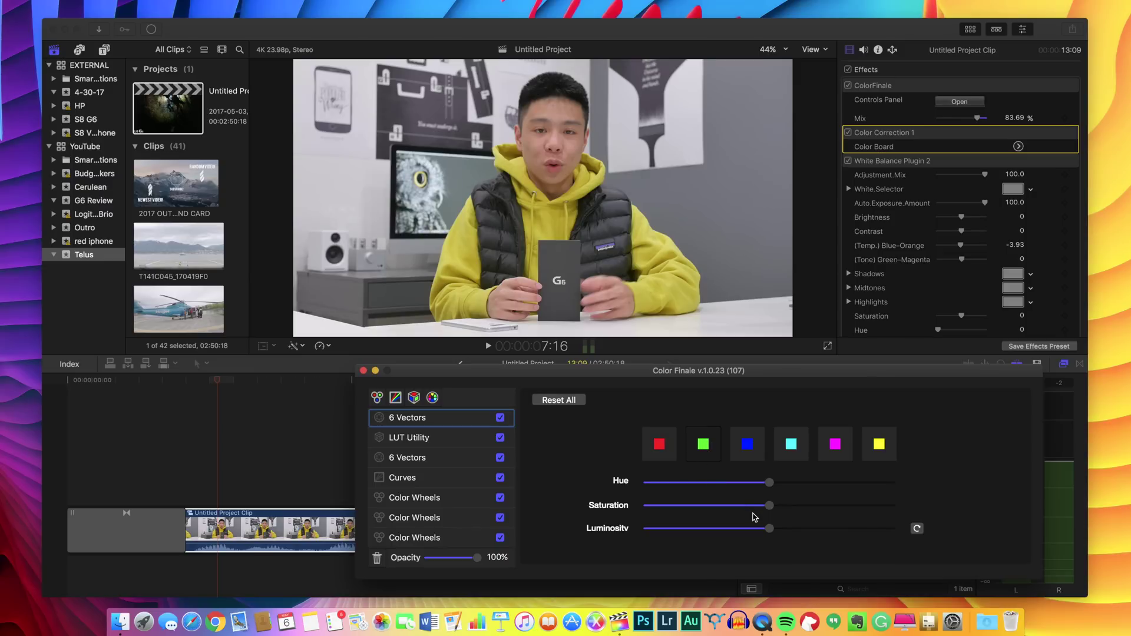
Toggle Color Correction 1 off and on for a before/after comparison, ending enabled
{"action": "left_click", "coordinate": [848, 133]}
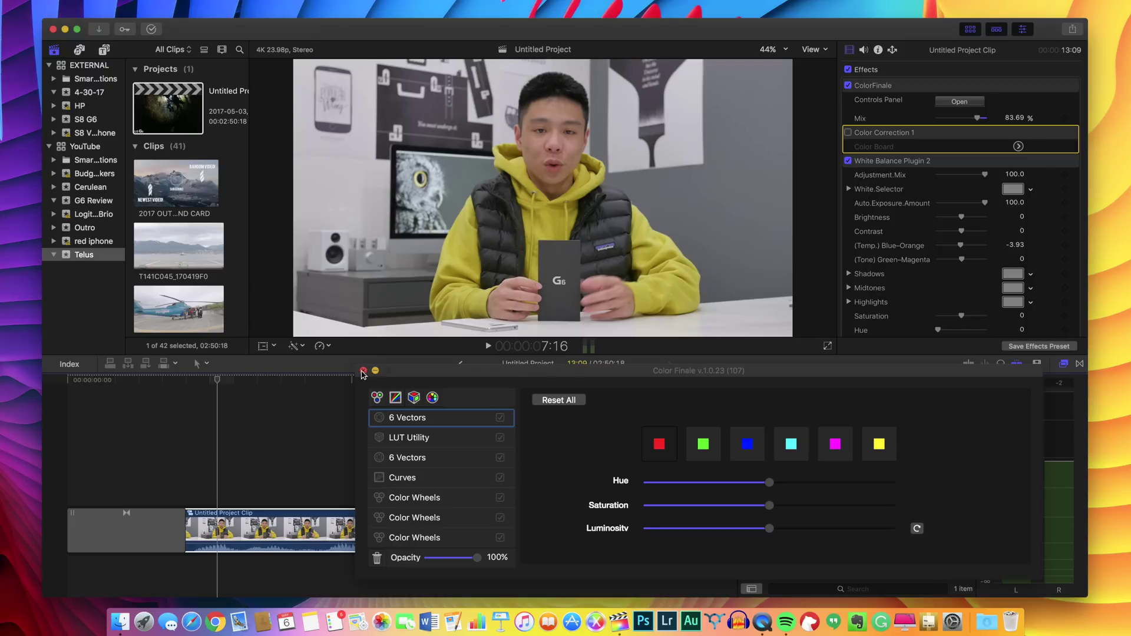
{"action": "left_click", "coordinate": [848, 132]}
{"action": "left_click", "coordinate": [848, 132]}
{"action": "left_click", "coordinate": [849, 132]}
{"action": "left_click", "coordinate": [849, 132]}
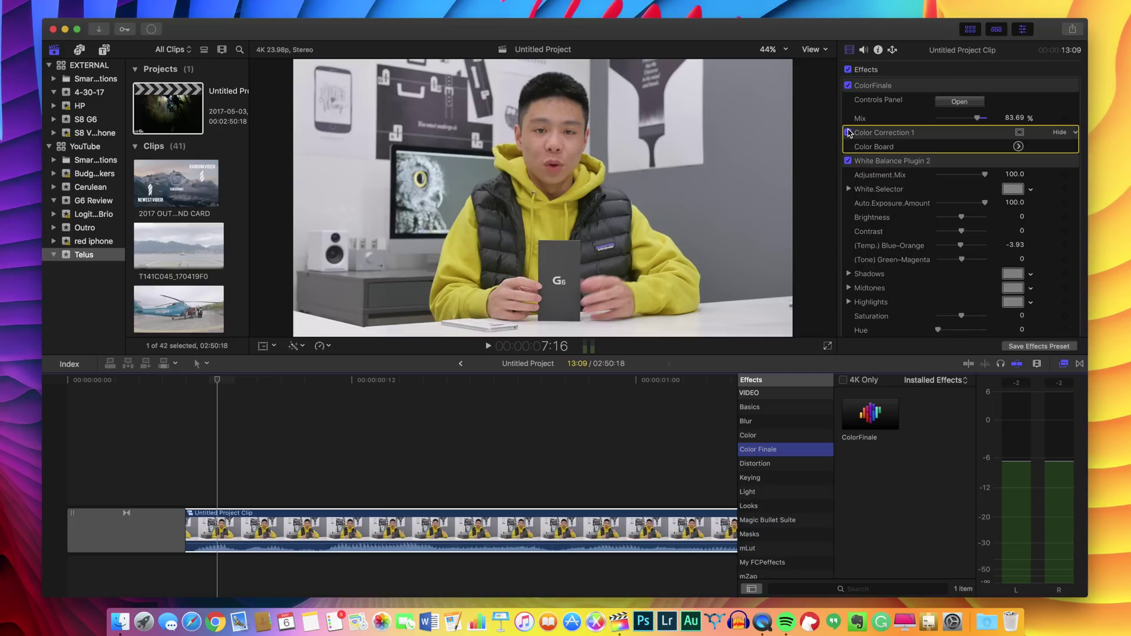
Tick the Color Correction 1 checkbox to keep the correction enabled
{"action": "left_click", "coordinate": [848, 133]}
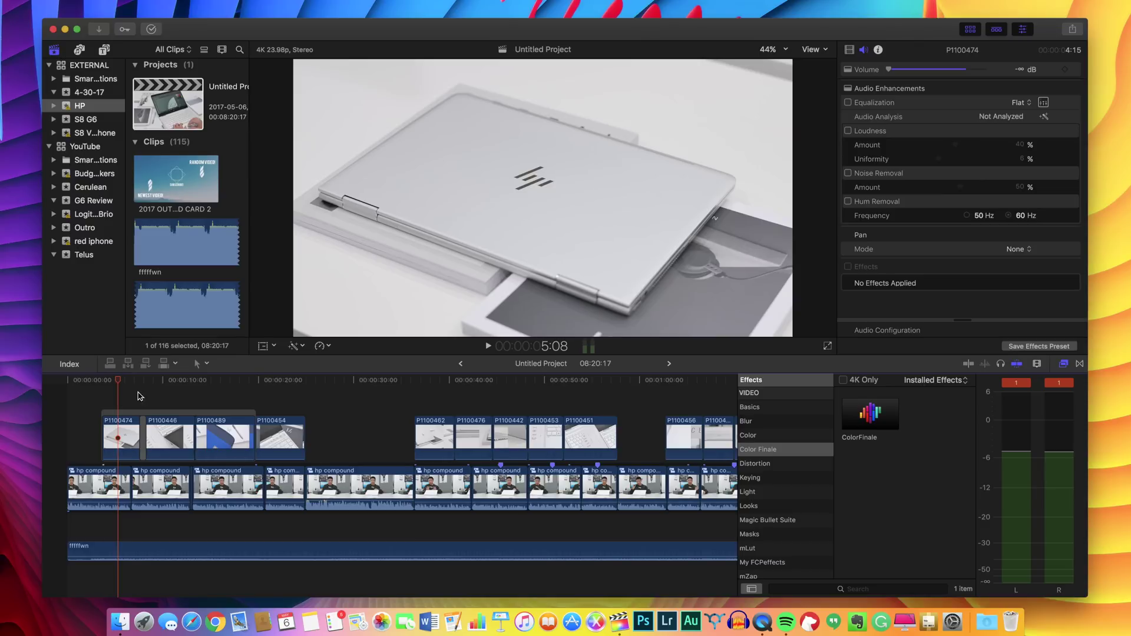
{"action": "left_click", "coordinate": [159, 396]}
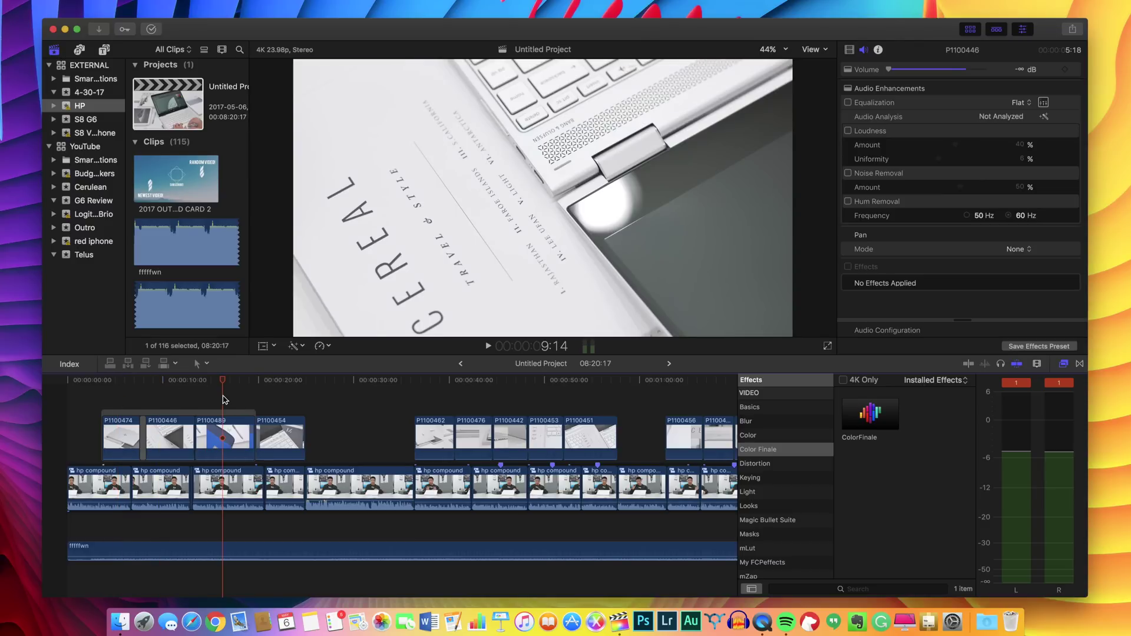
{"action": "left_click", "coordinate": [222, 400]}
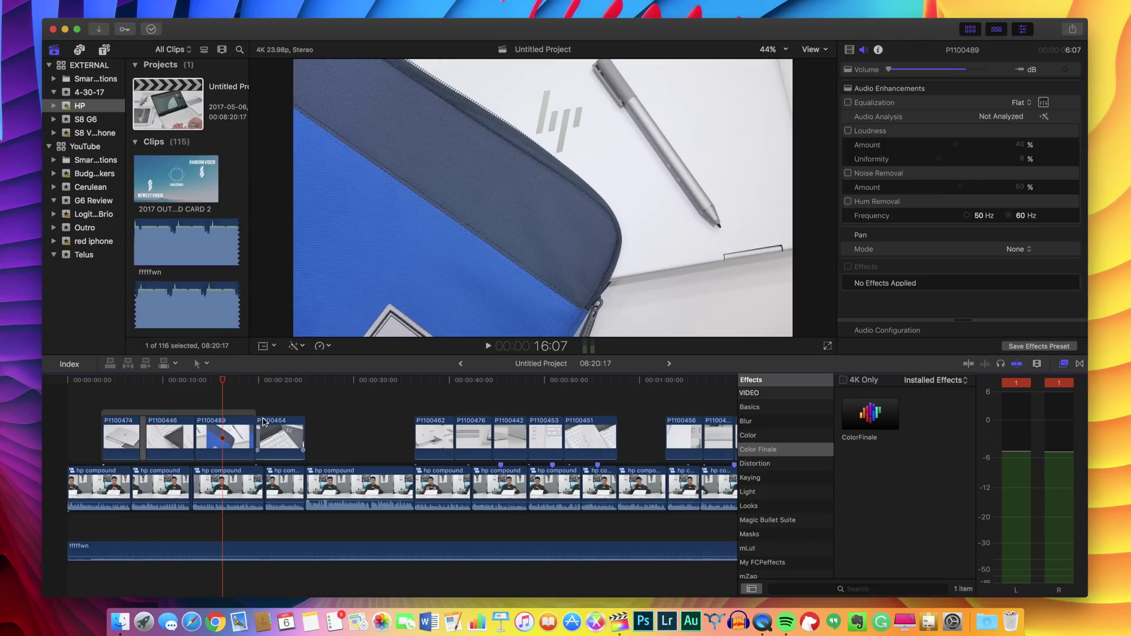
{"action": "left_click", "coordinate": [272, 394]}
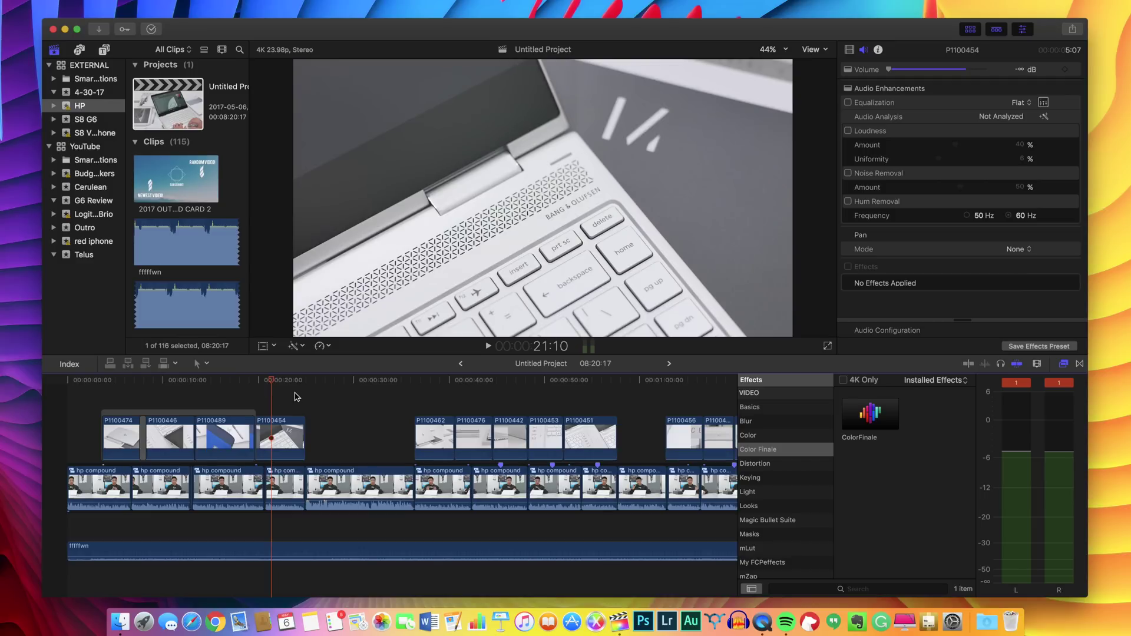
{"action": "left_click", "coordinate": [291, 398]}
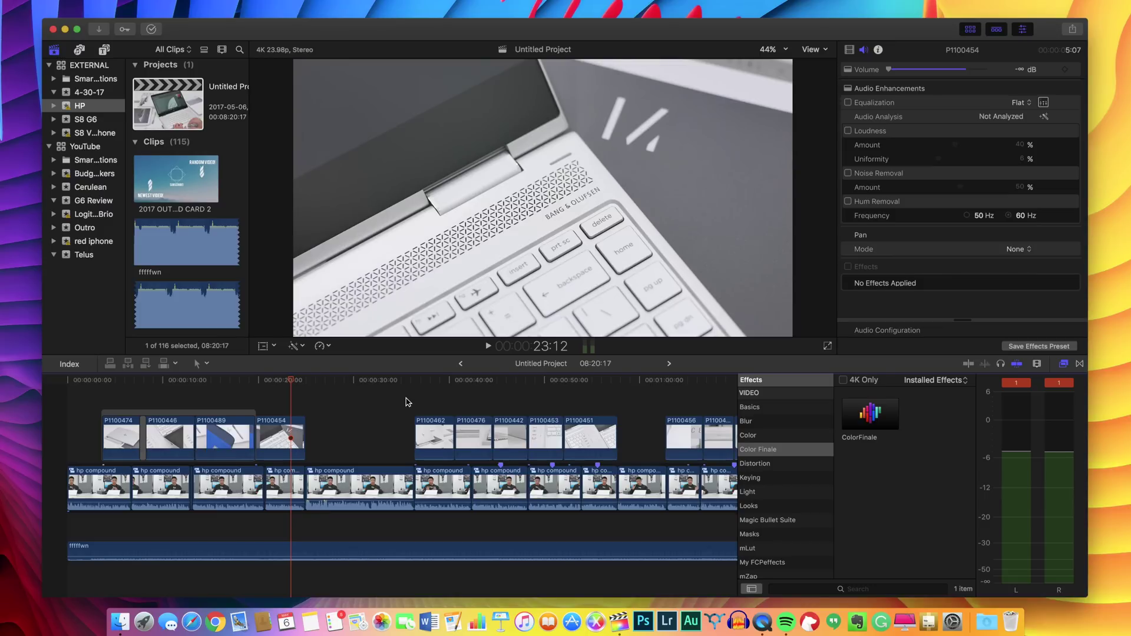
{"action": "left_click", "coordinate": [439, 397]}
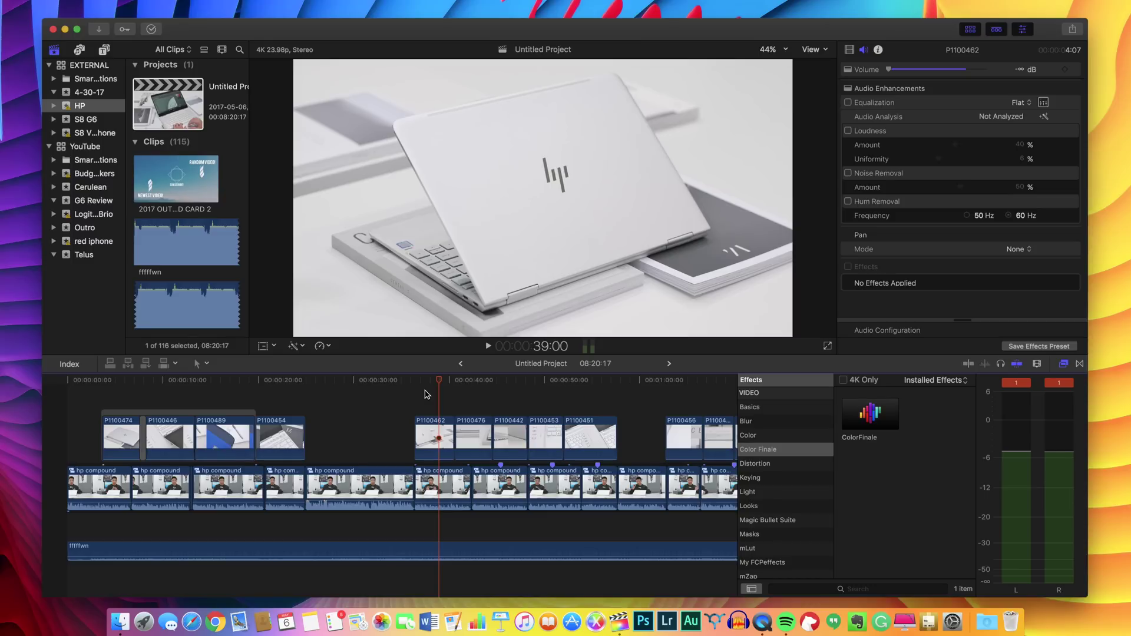
{"action": "left_click", "coordinate": [447, 390]}
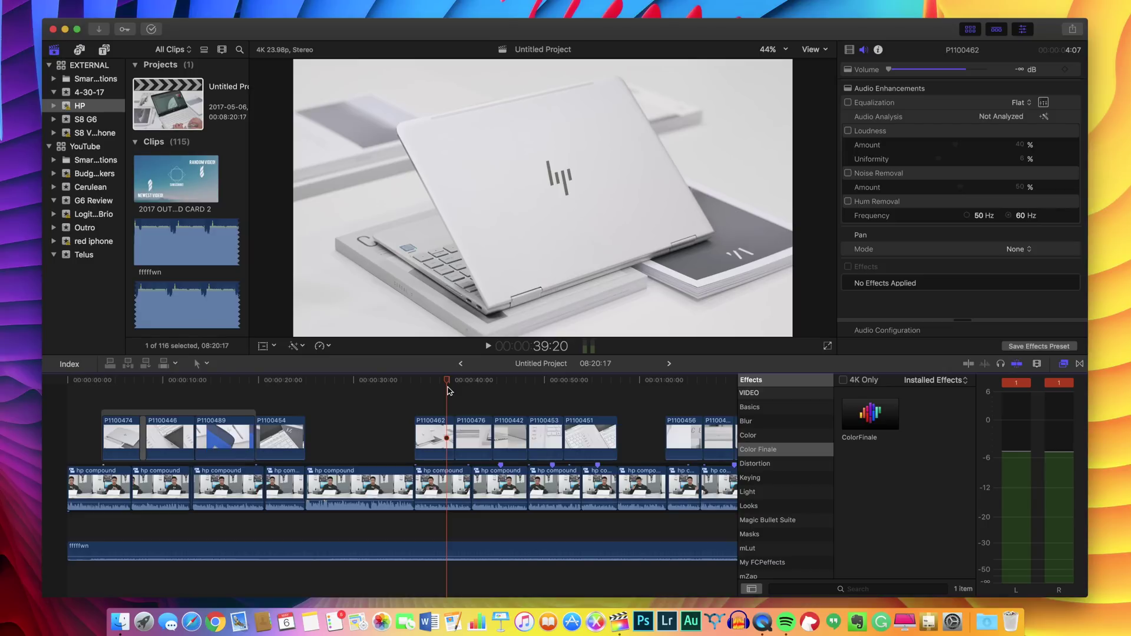
{"action": "left_click", "coordinate": [471, 387]}
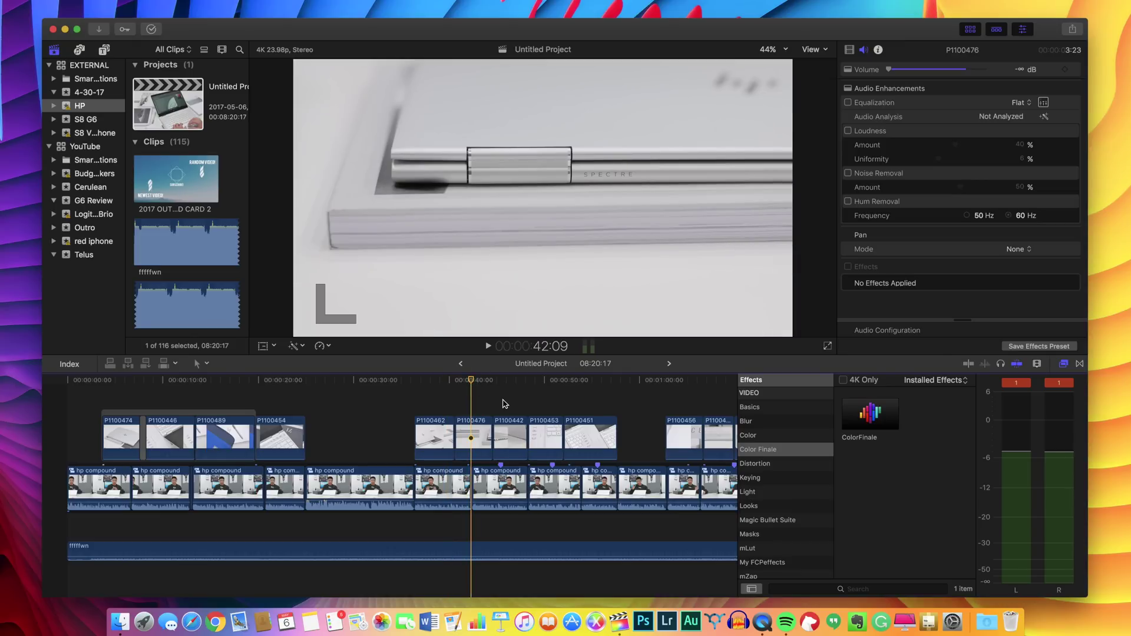
{"action": "left_click", "coordinate": [432, 405]}
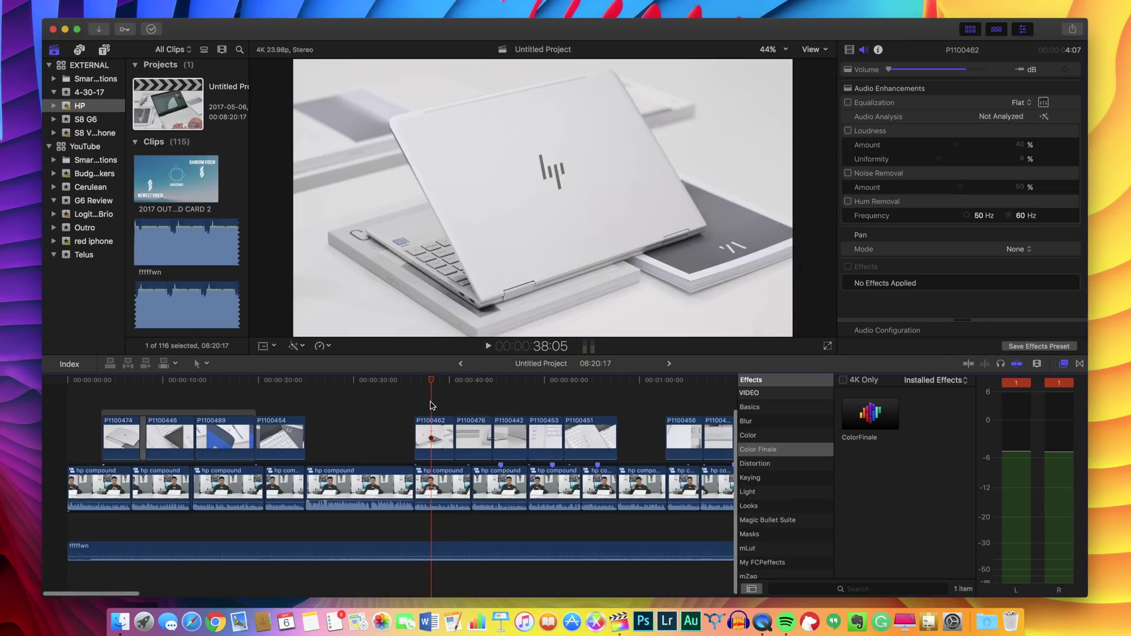